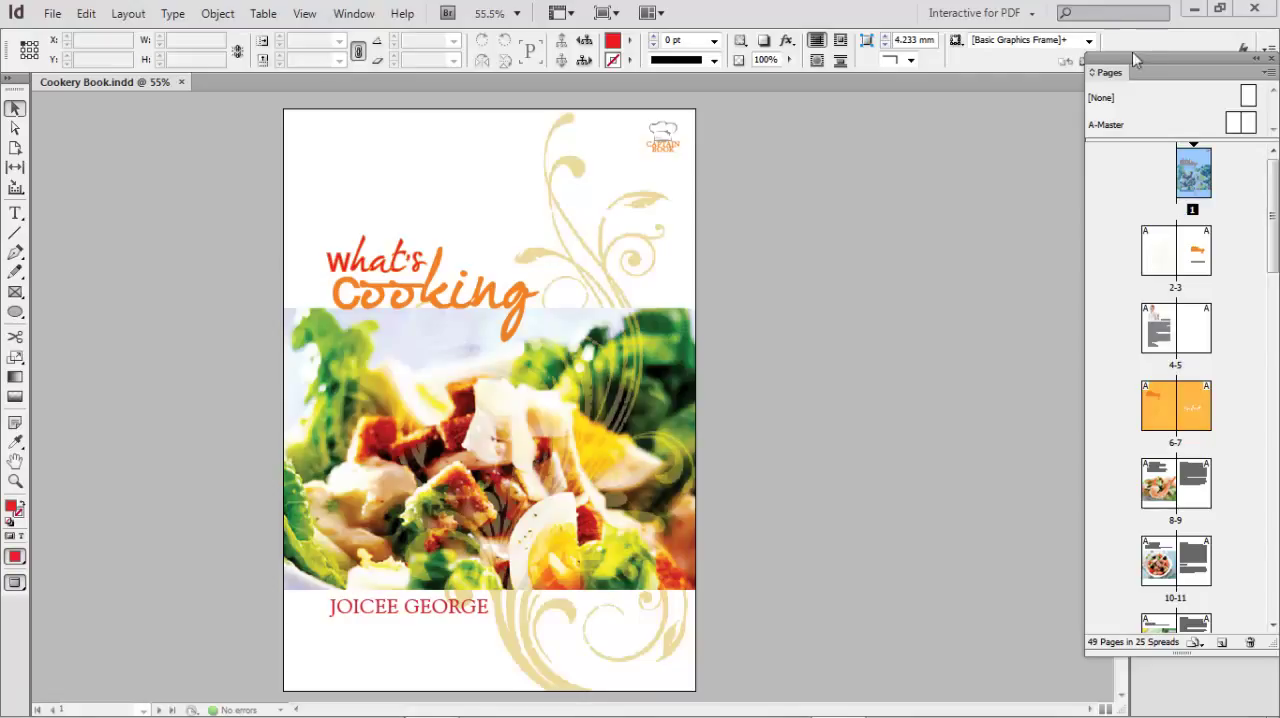
- Open the Character Styles panel and arrange it next to the Pages panel, clear of the page
left_click_drag(1134, 59, 965, 97)
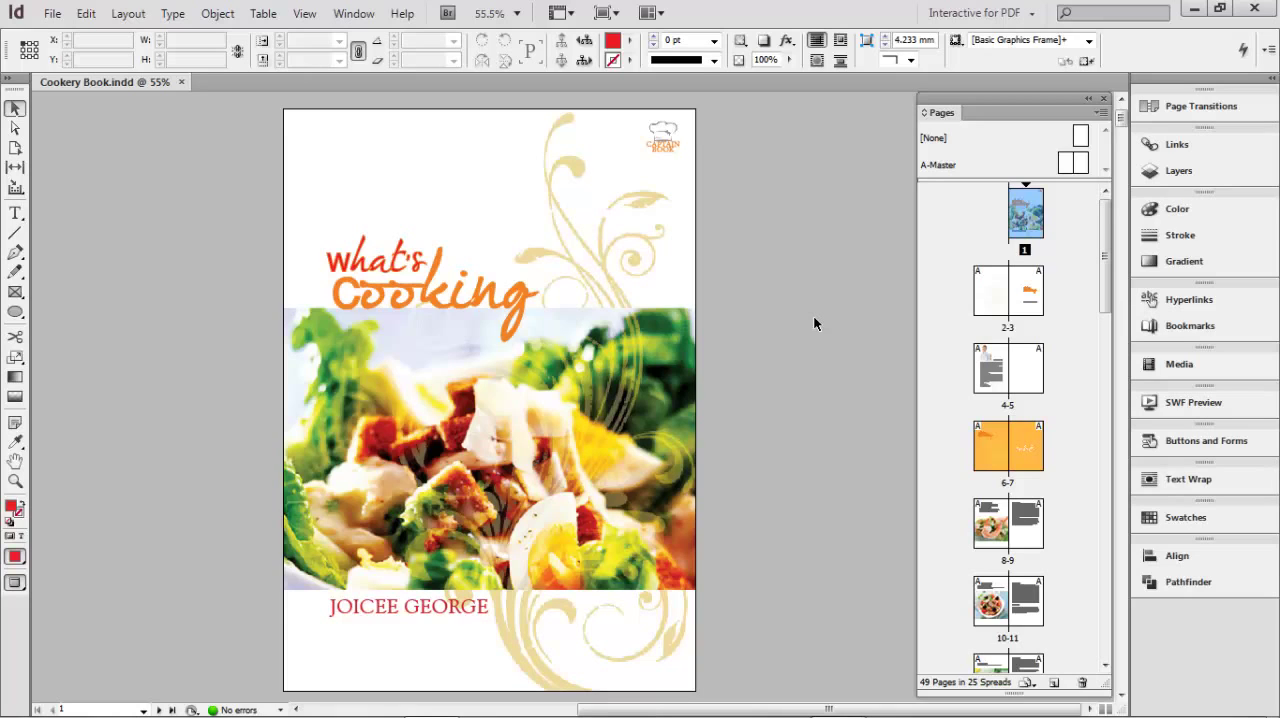
left_click(354, 13)
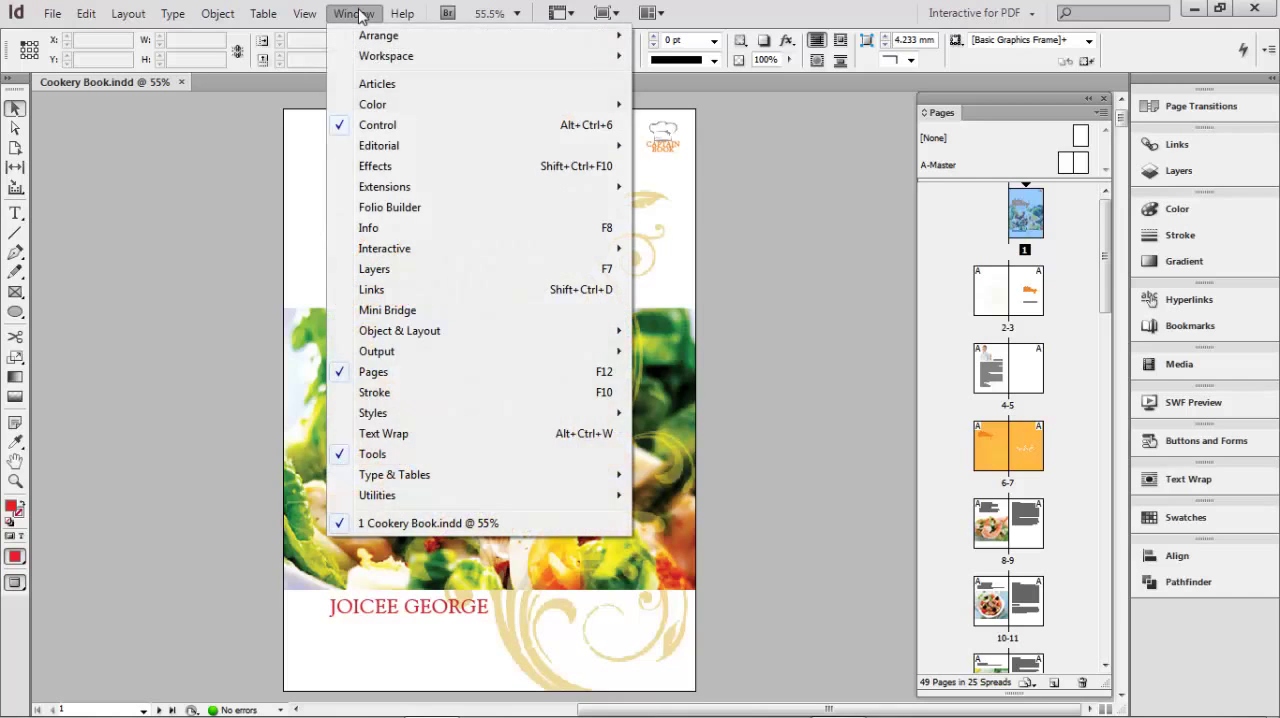
mouse_move(400, 415)
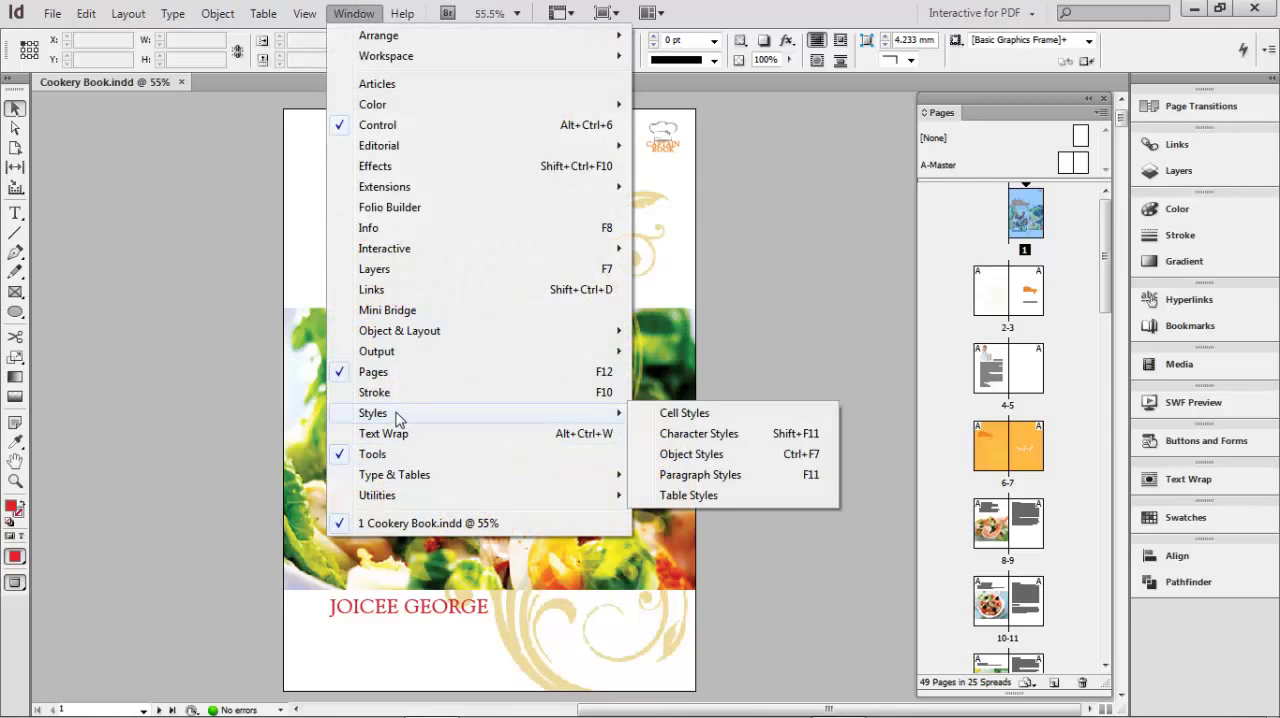
left_click(744, 434)
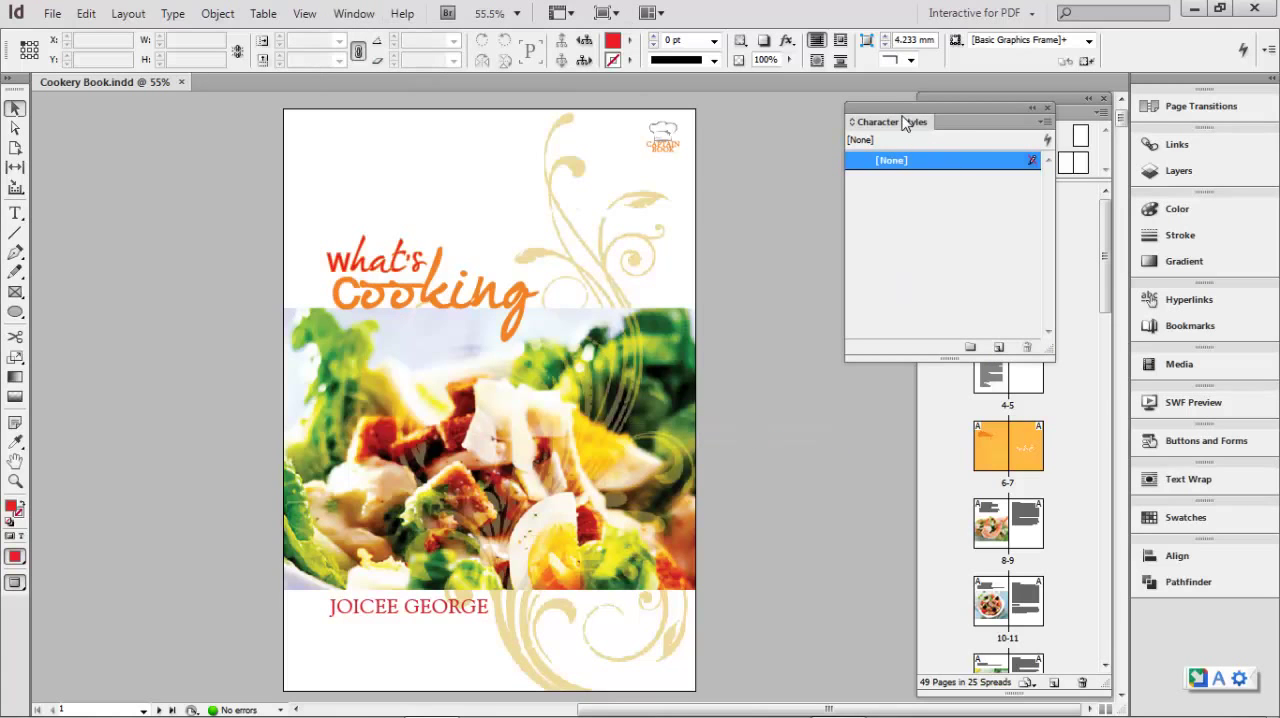
left_click_drag(903, 112, 739, 180)
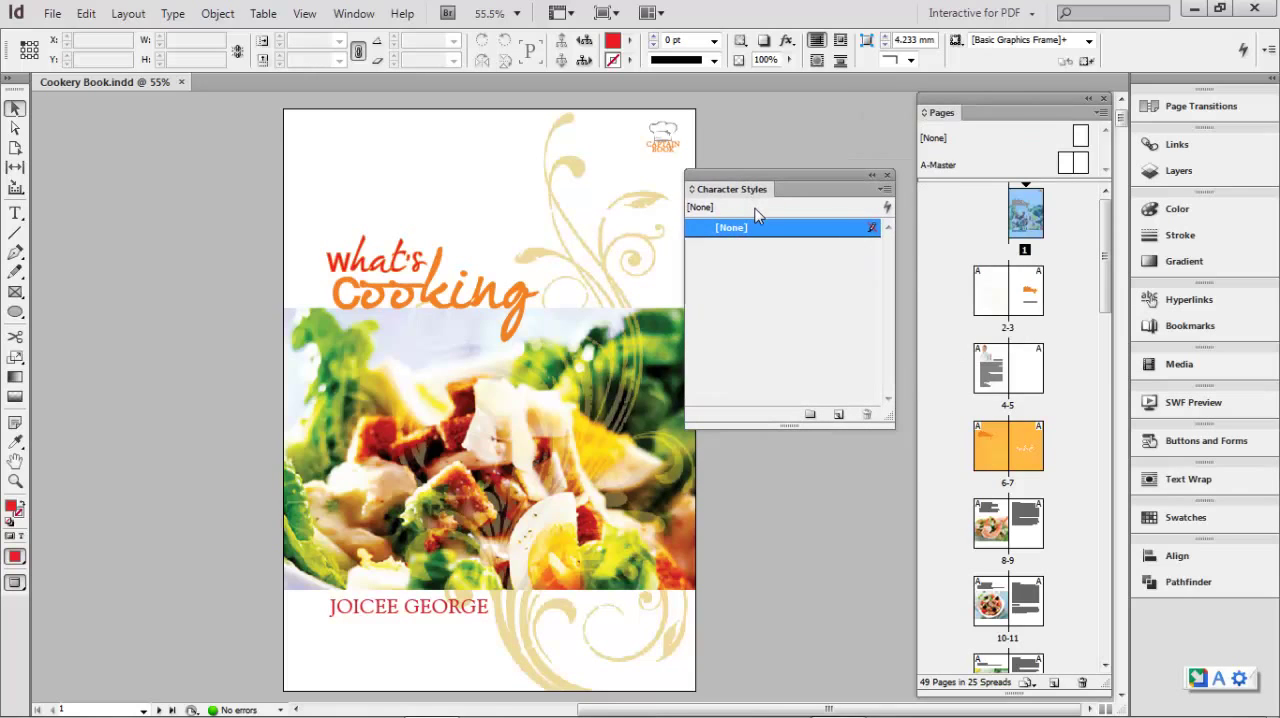
left_click(886, 175)
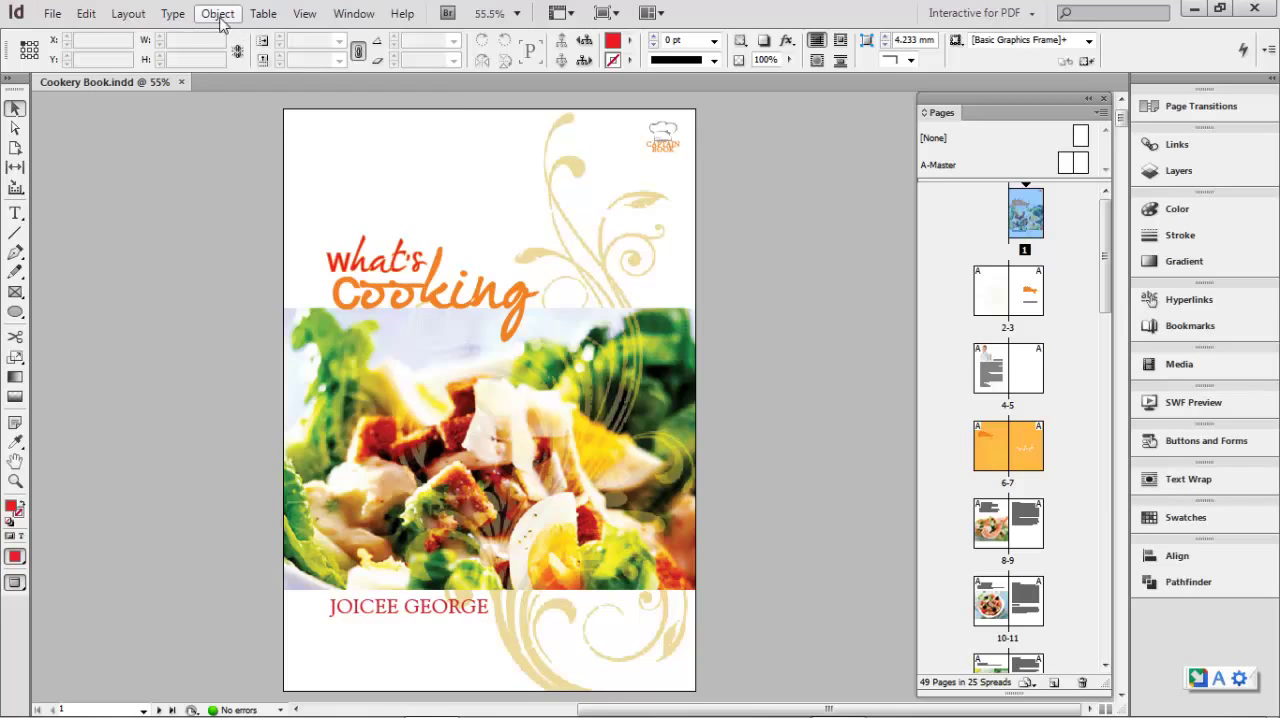
left_click(172, 14)
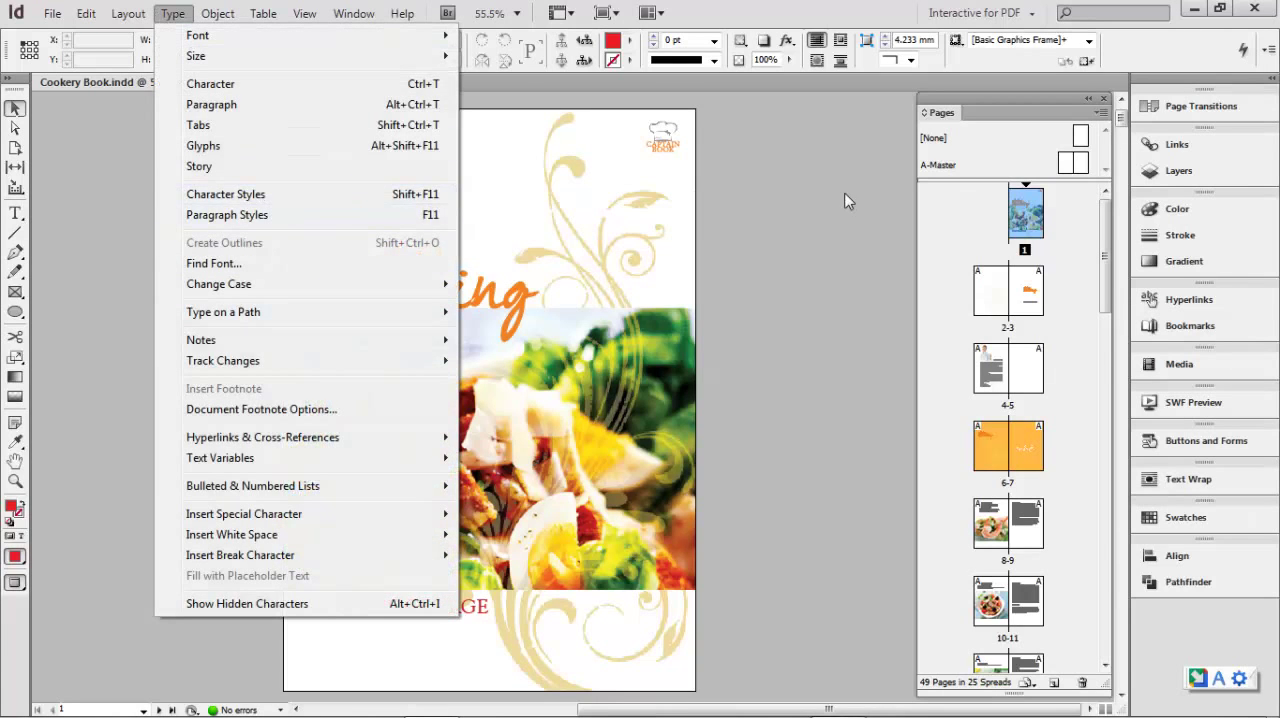
left_click(814, 197)
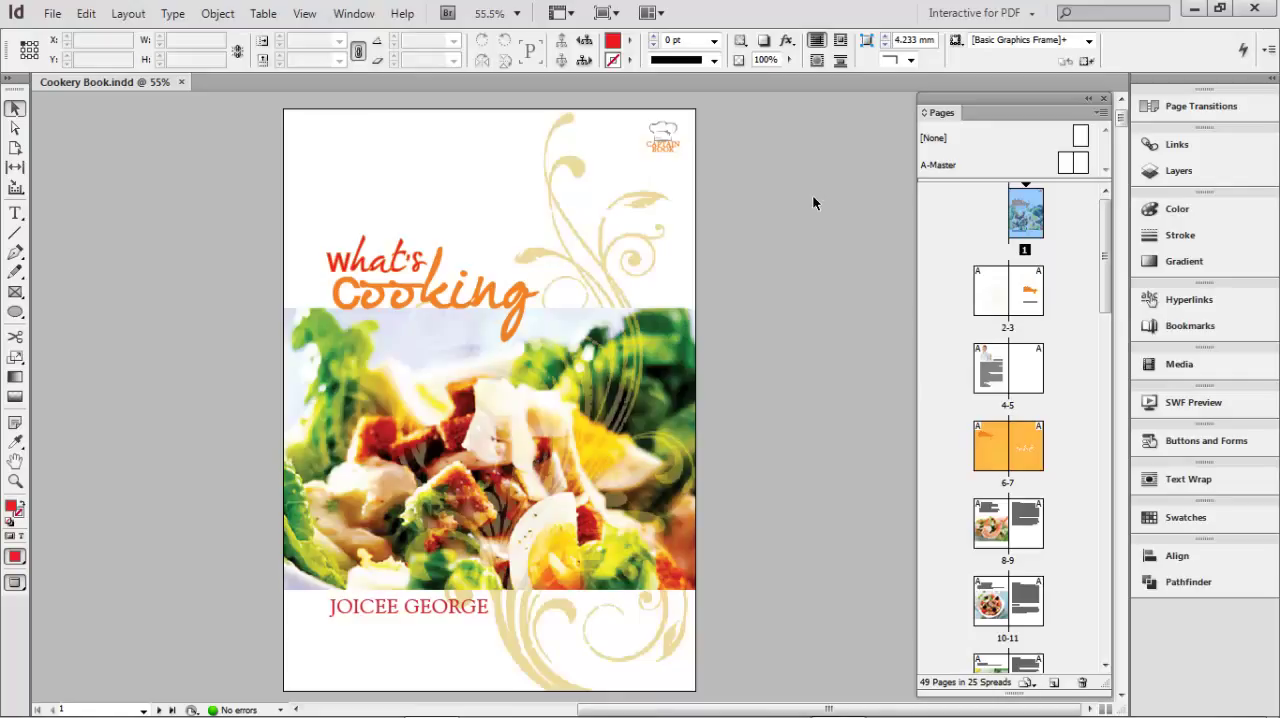
key("shift+F11")
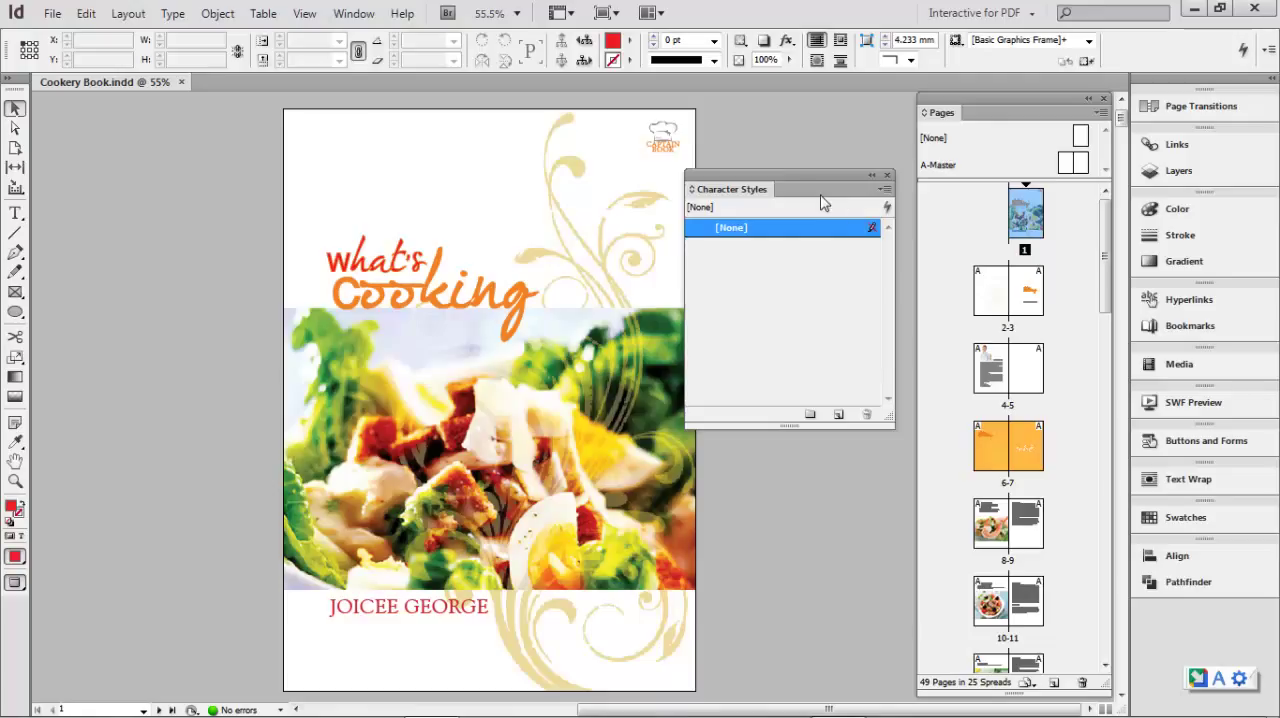
left_click_drag(800, 182, 818, 120)
- Go to page 7 and select the whole word "salads" for text editing, keeping the Character Styles panel beside it
double_click(1024, 452)
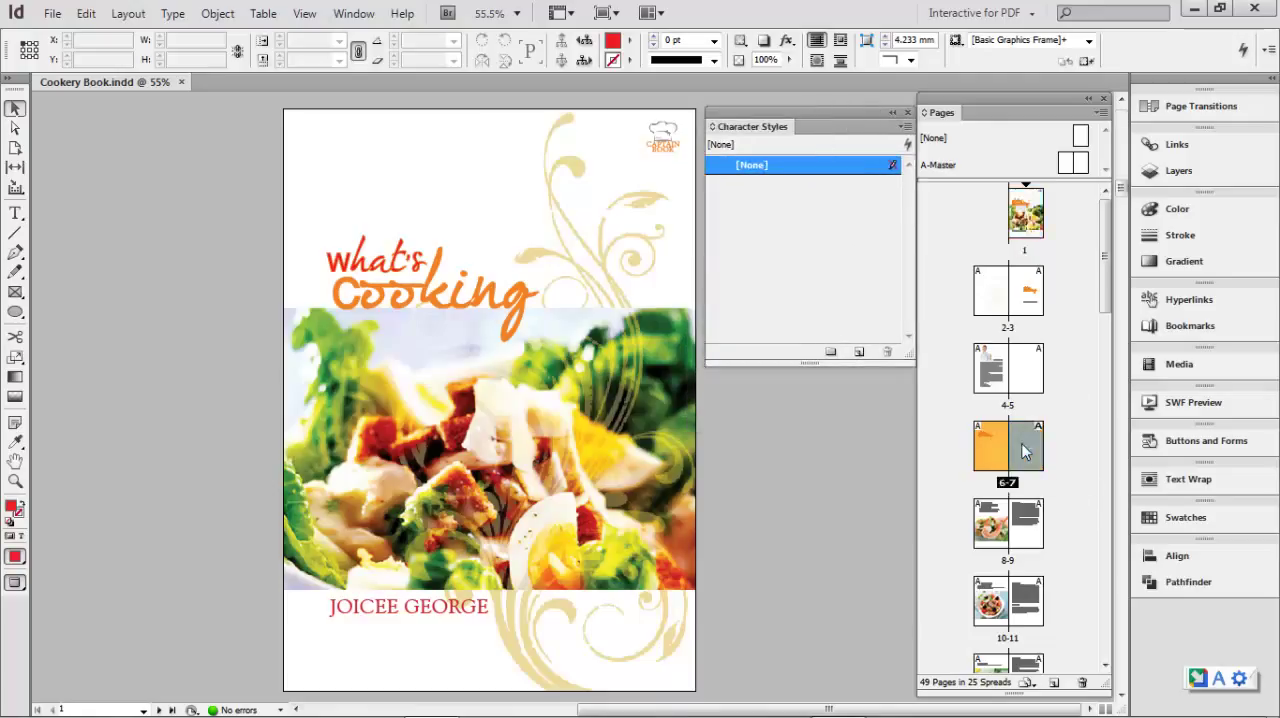
left_click(477, 448)
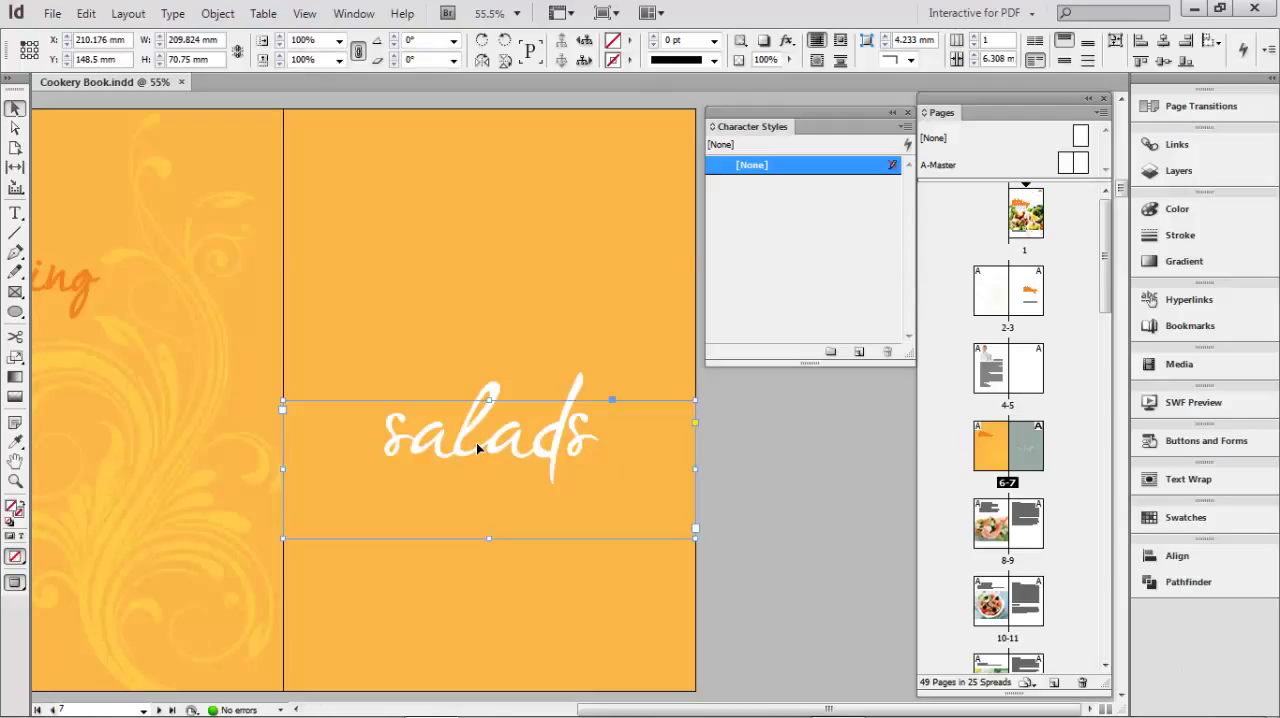
double_click(476, 442)
double_click(1024, 232)
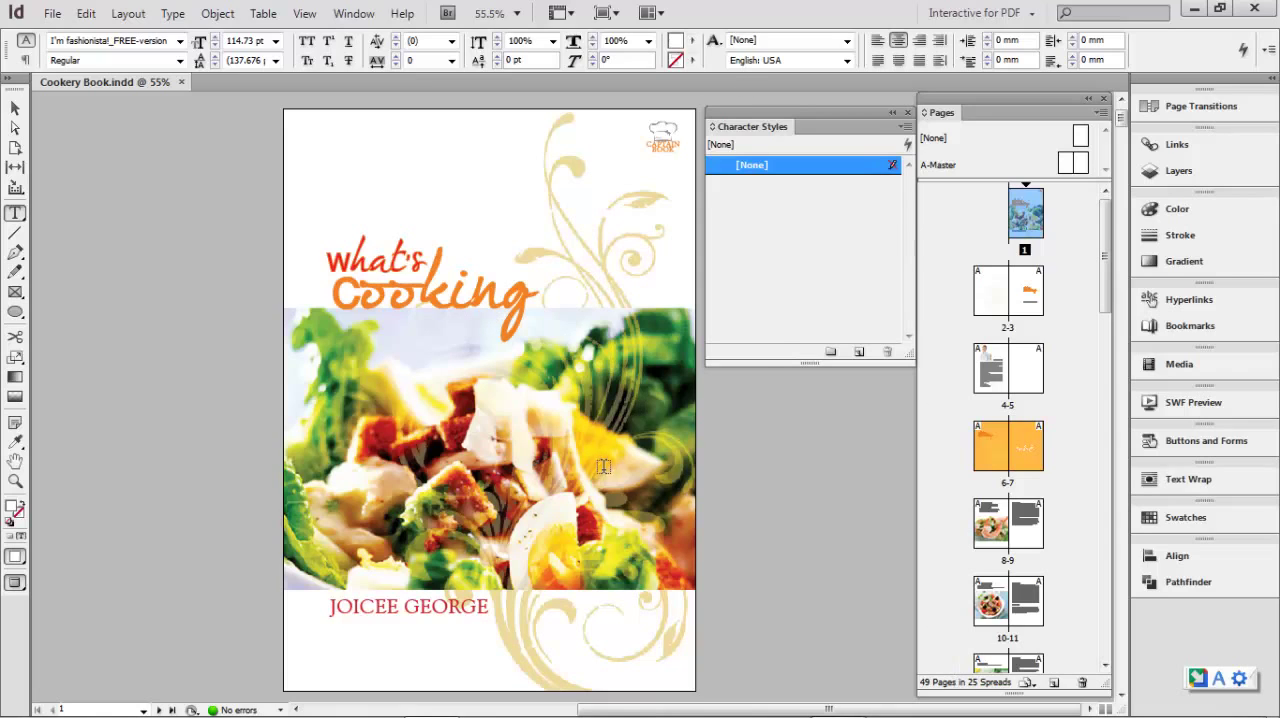
double_click(1033, 447)
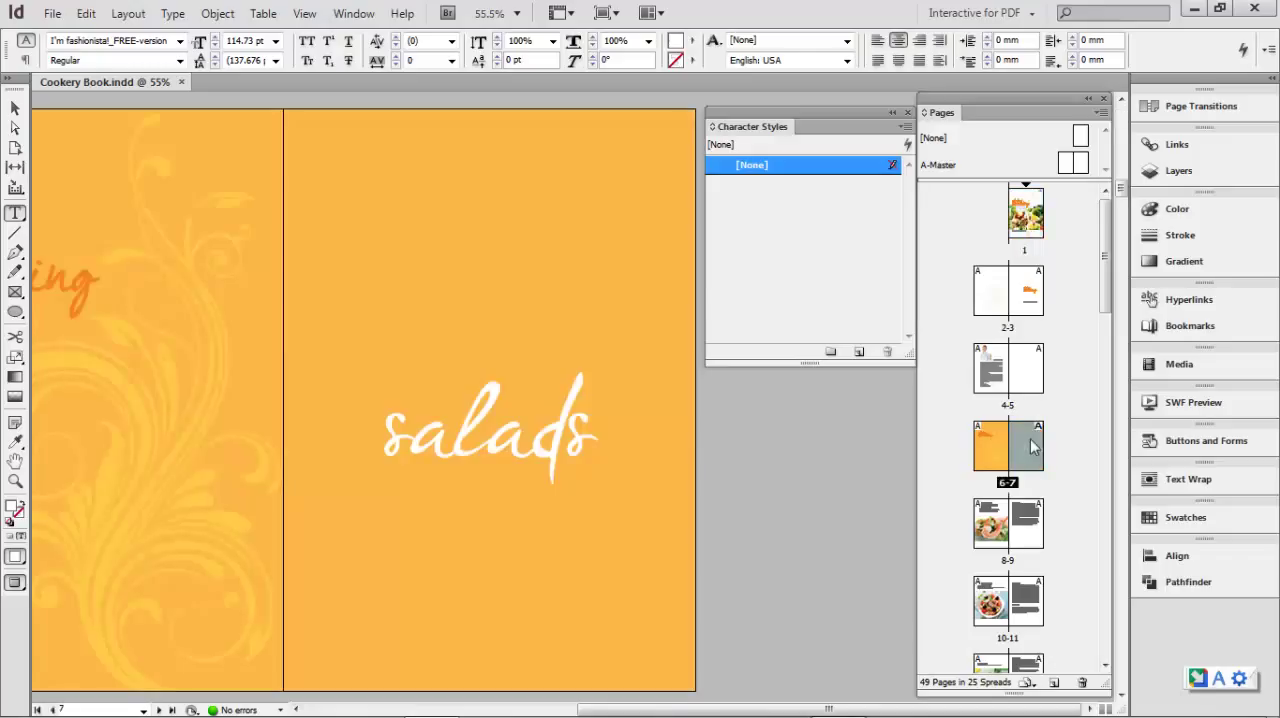
left_click(480, 441)
left_click_drag(386, 428, 600, 432)
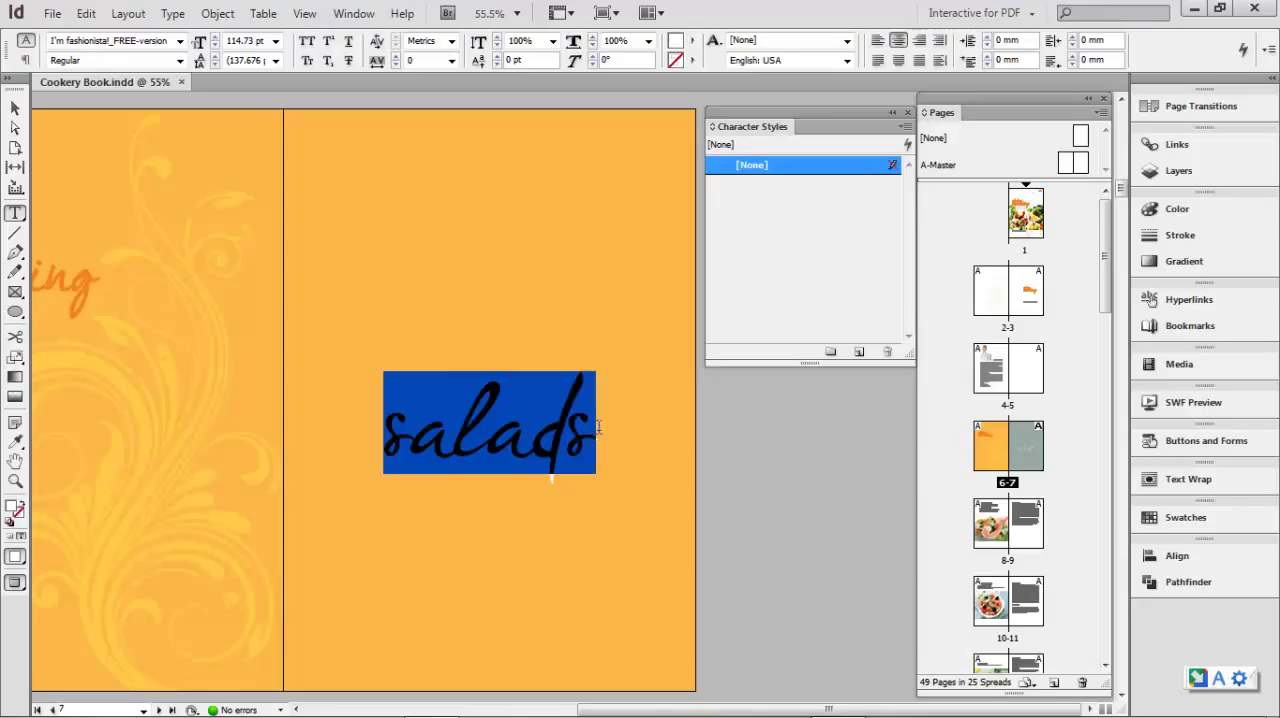
left_click_drag(772, 114, 772, 210)
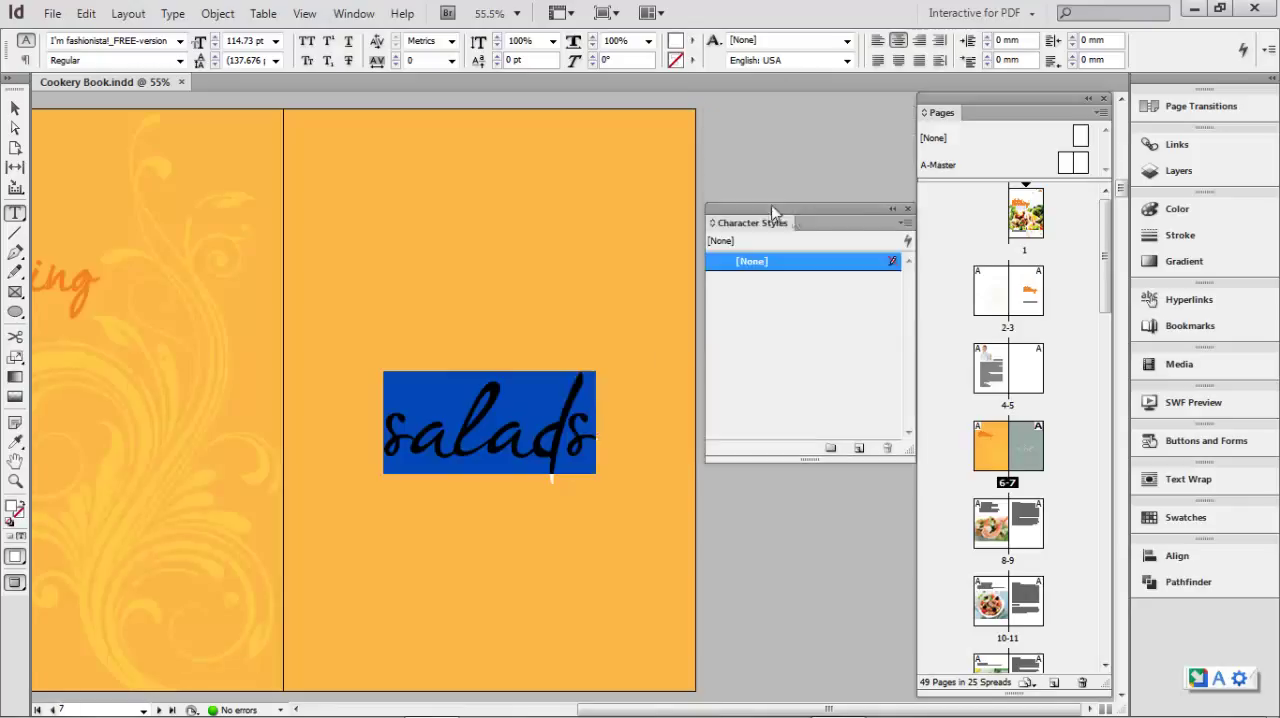
left_click(904, 225)
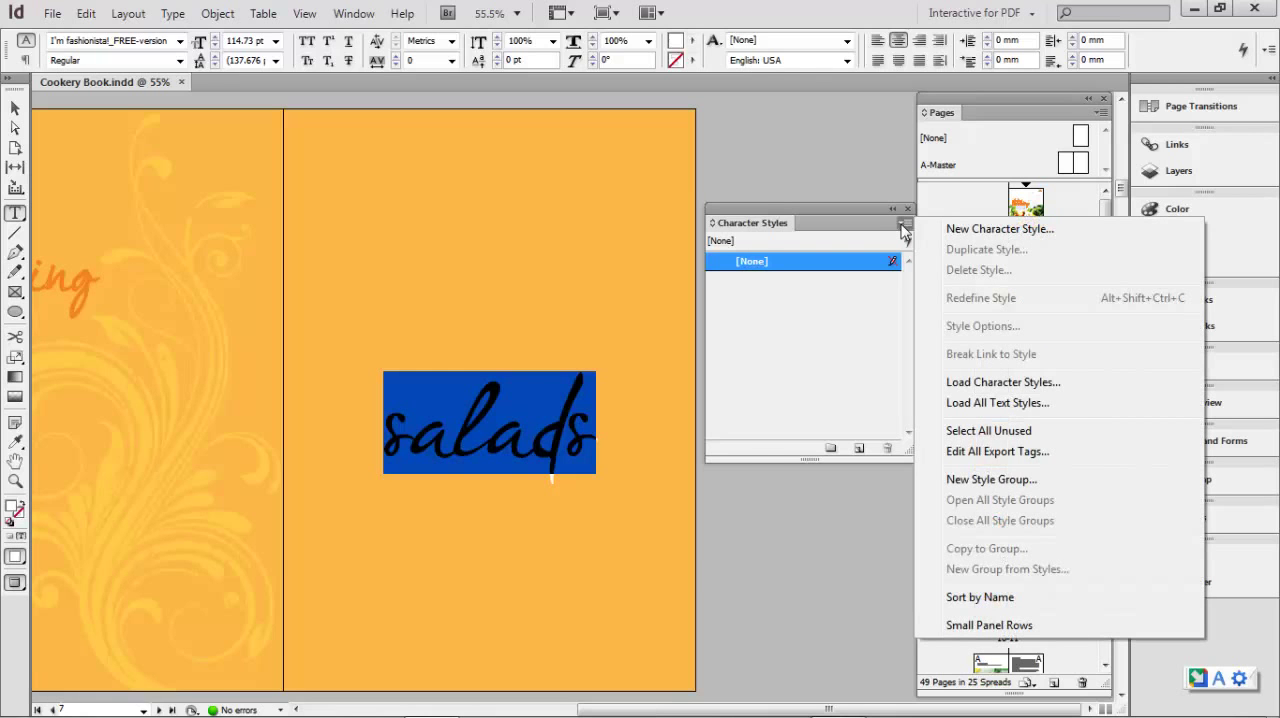
left_click(970, 228)
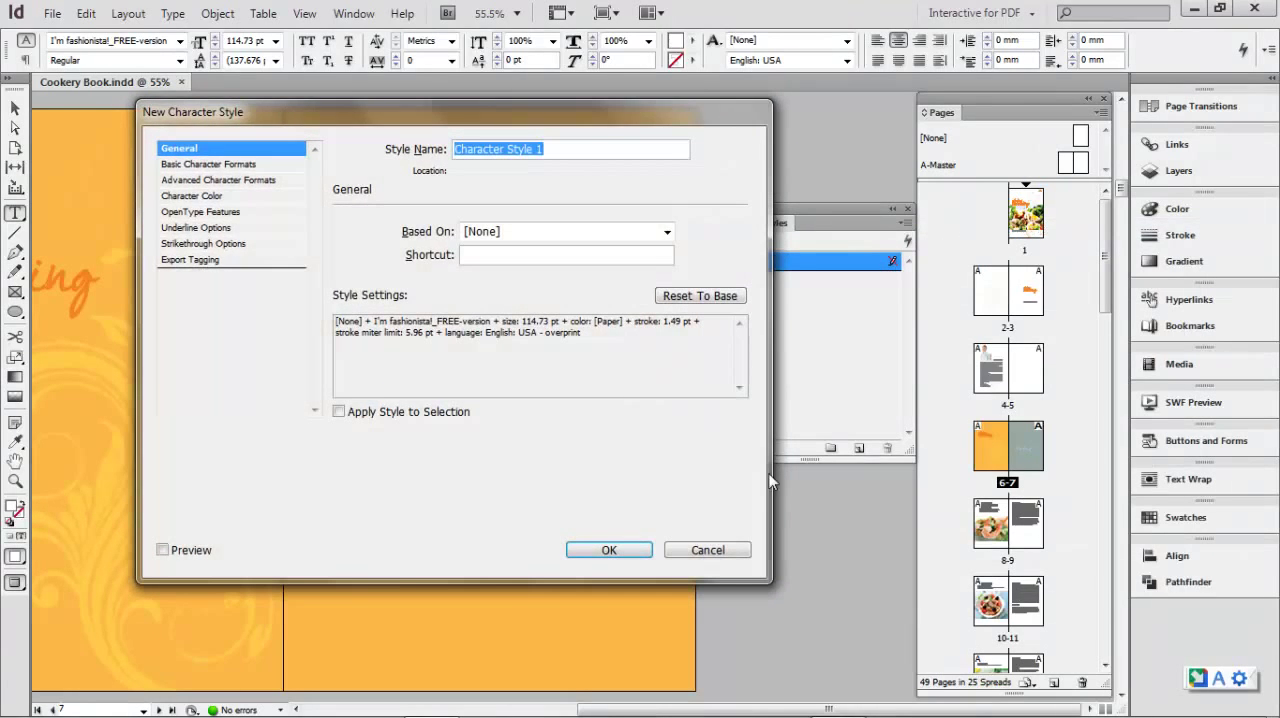
left_click(728, 553)
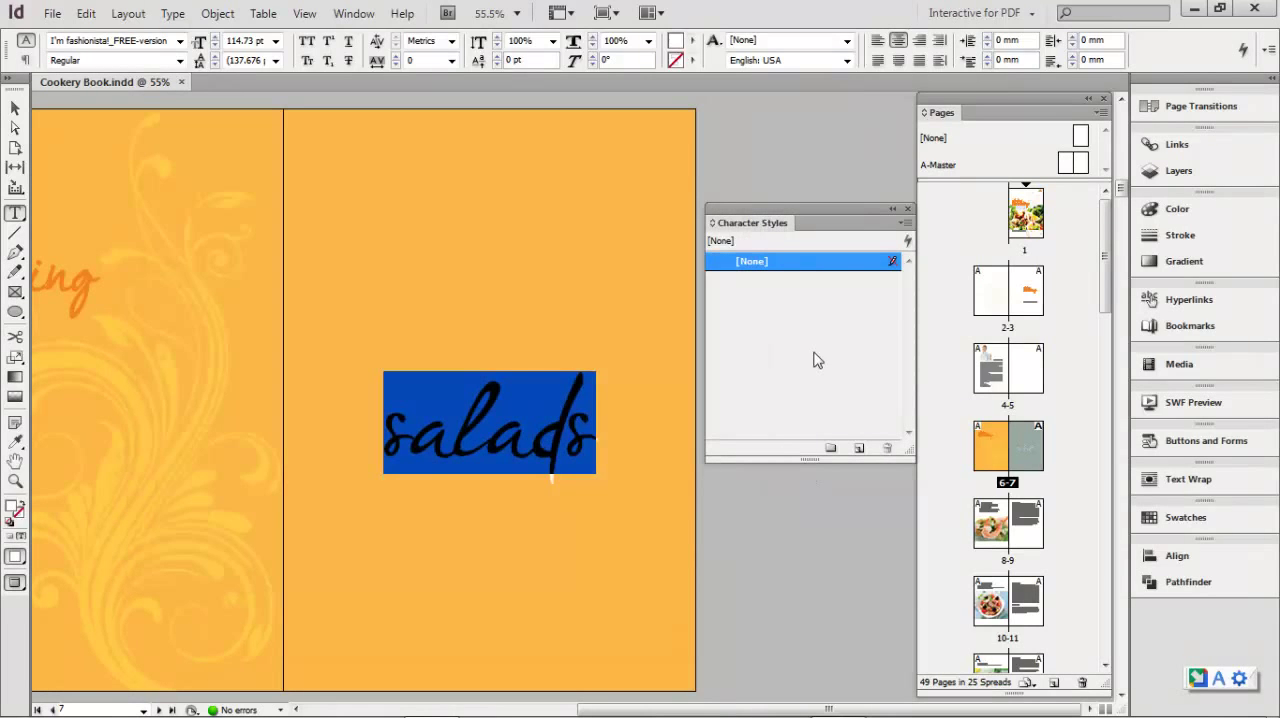
- Create a new character style from the selected word "salads" and apply the style to that word
left_click(859, 450)
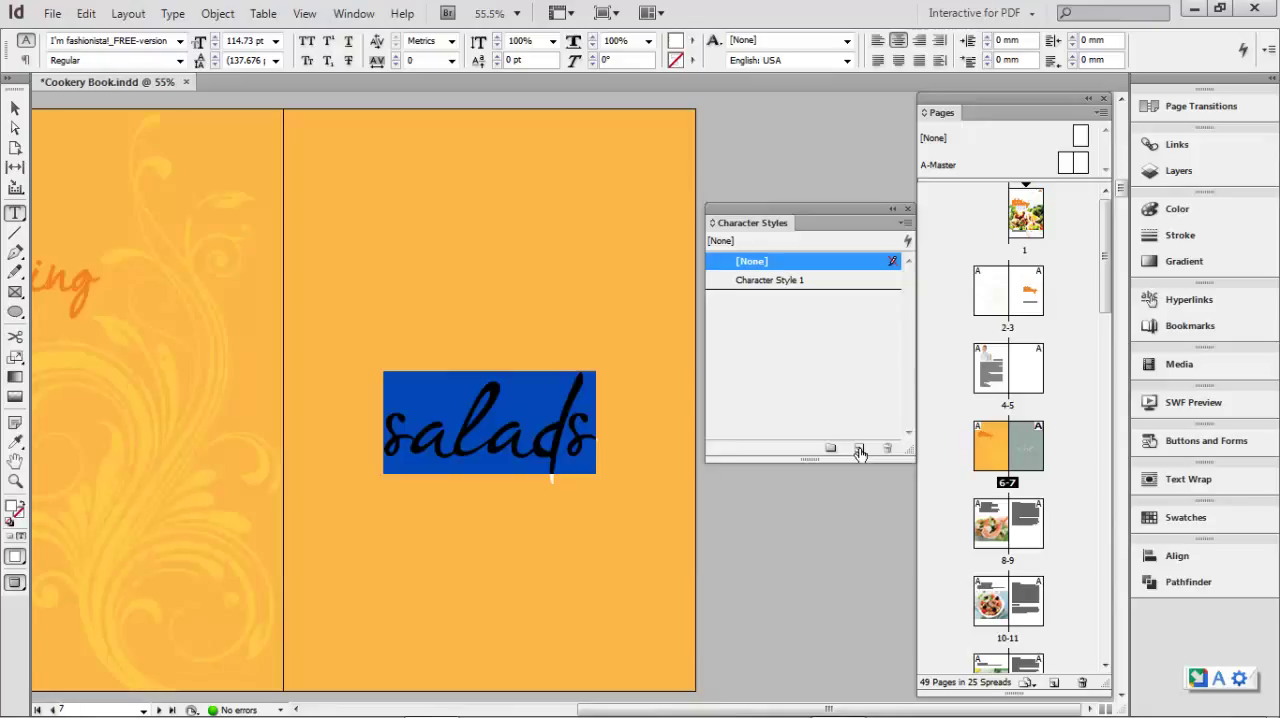
left_click(749, 285)
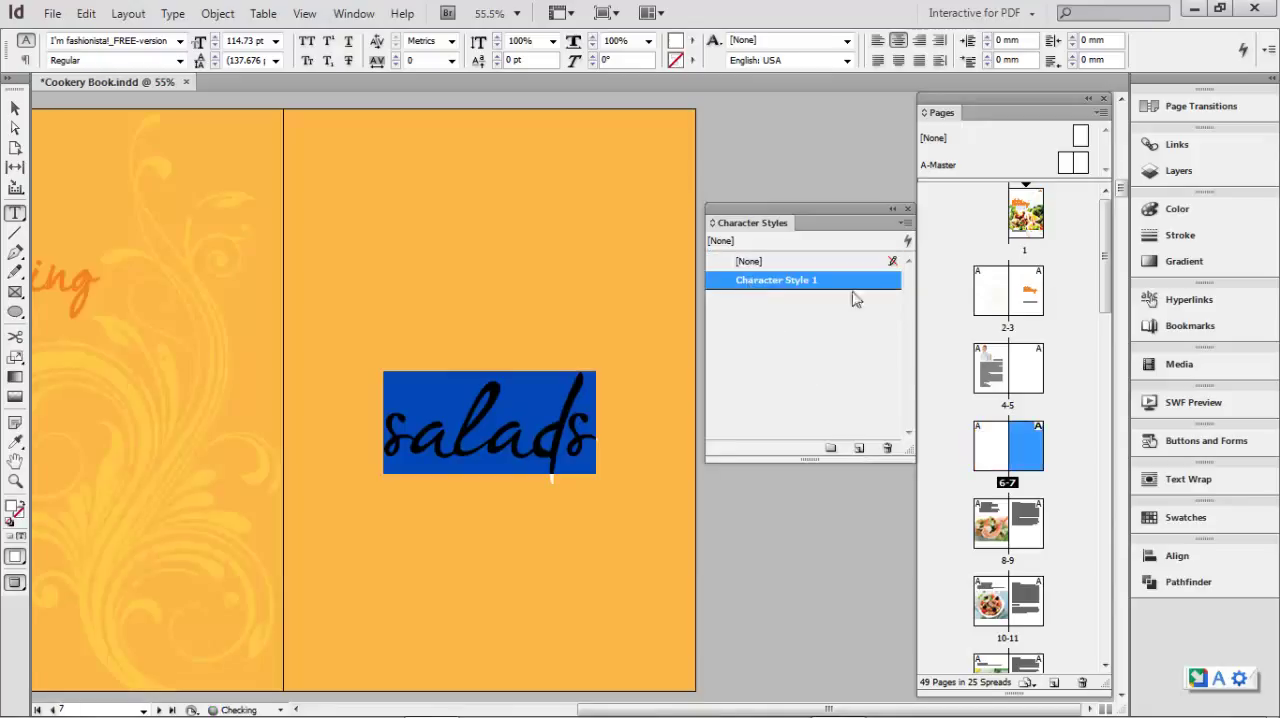
left_click(748, 282)
left_click(761, 328)
left_click(748, 282)
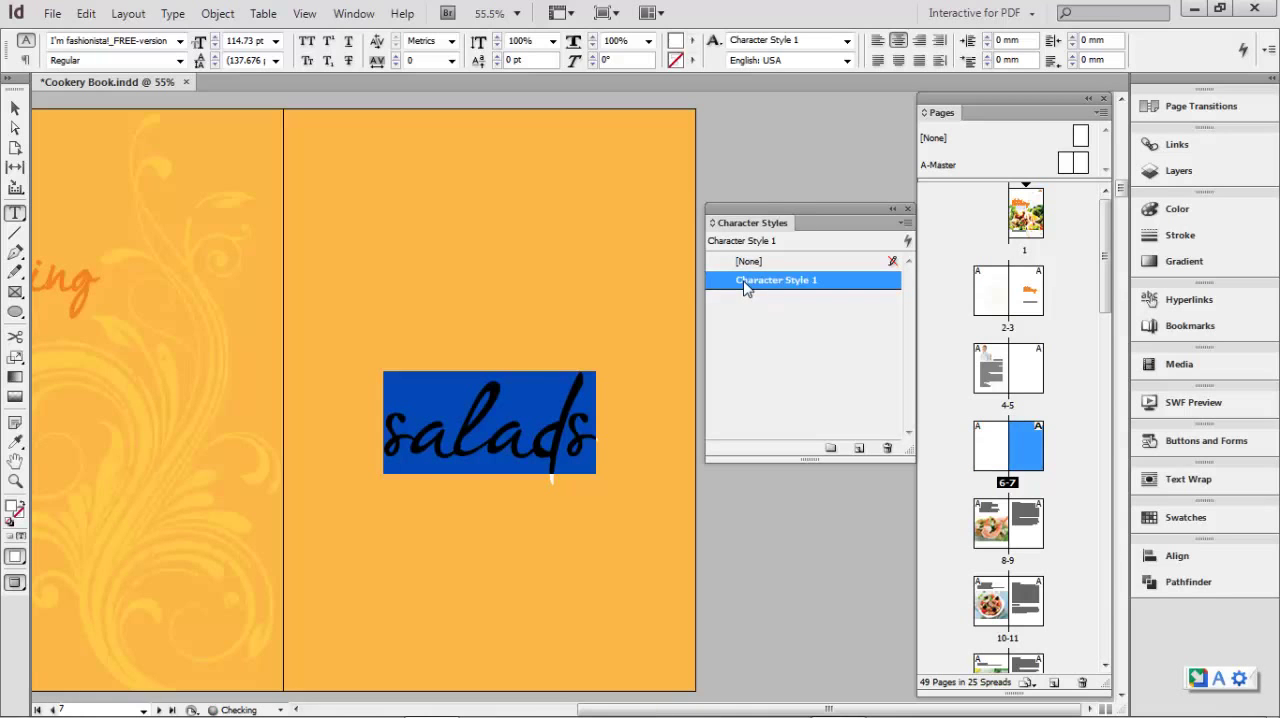
left_click(749, 334)
- Rename the new character style as section and set its font style to Regular
double_click(740, 281)
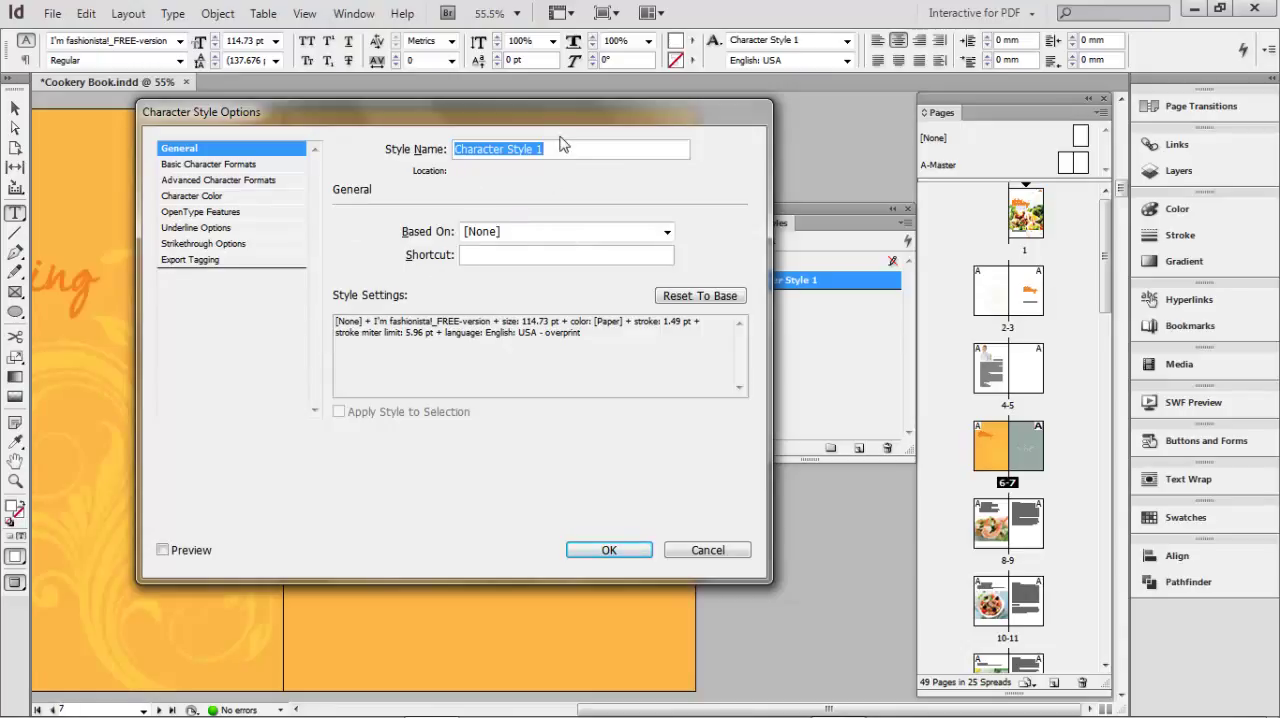
type("section")
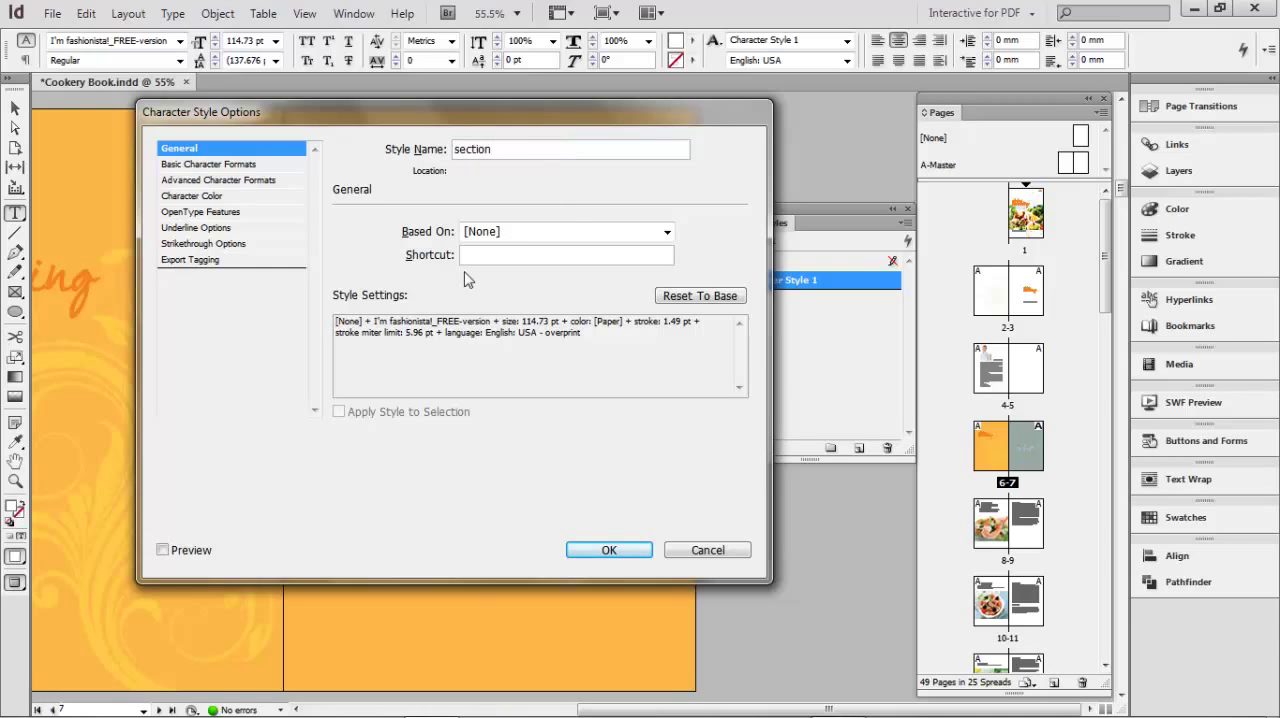
left_click_drag(577, 114, 905, 131)
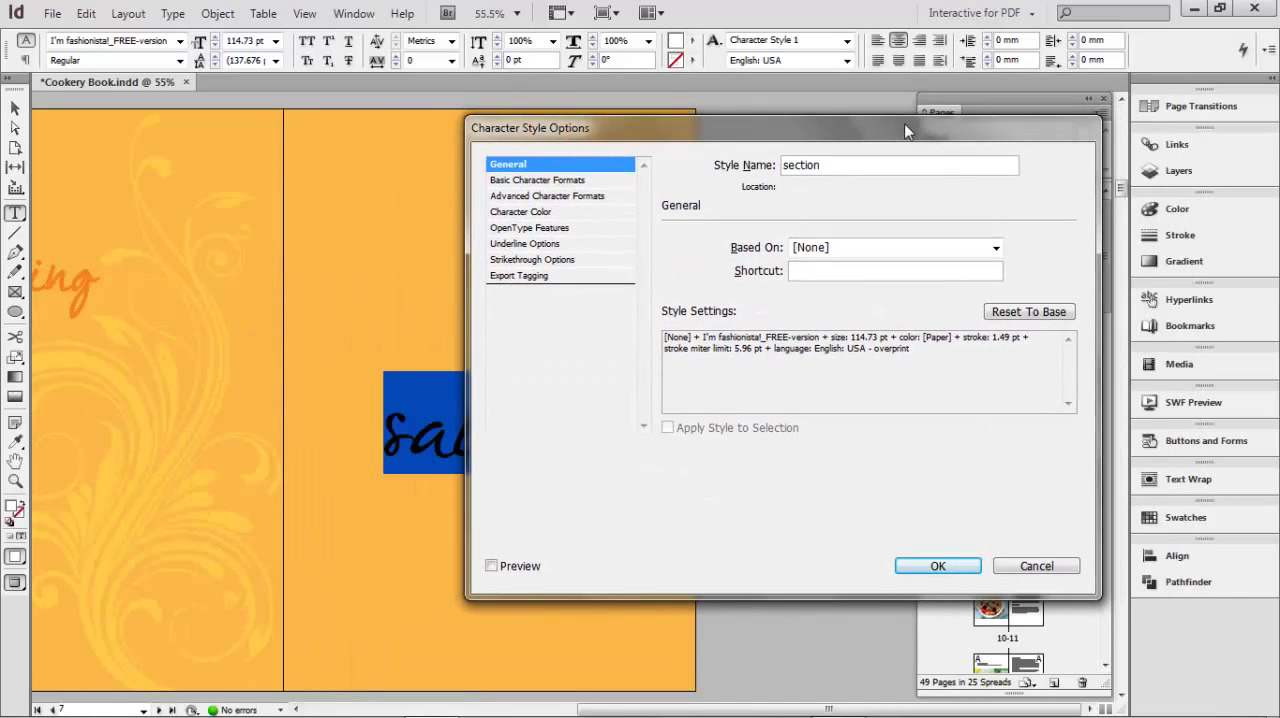
left_click(527, 182)
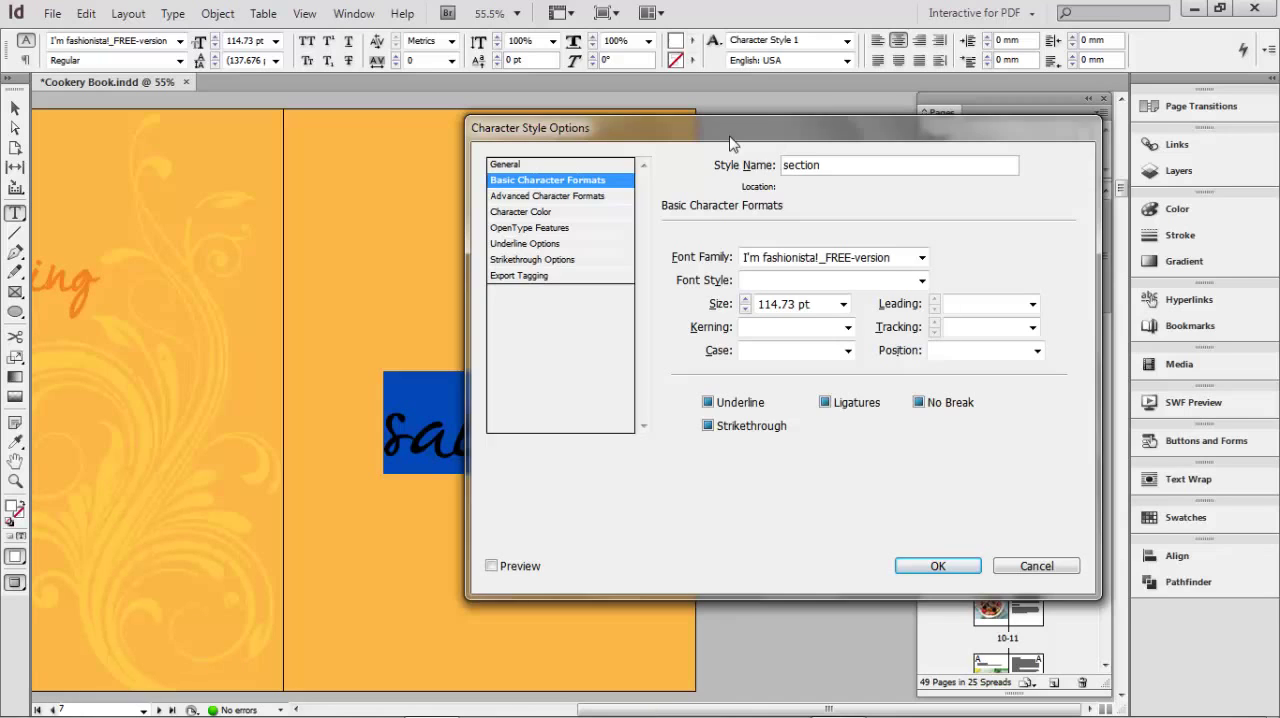
left_click_drag(730, 143, 872, 150)
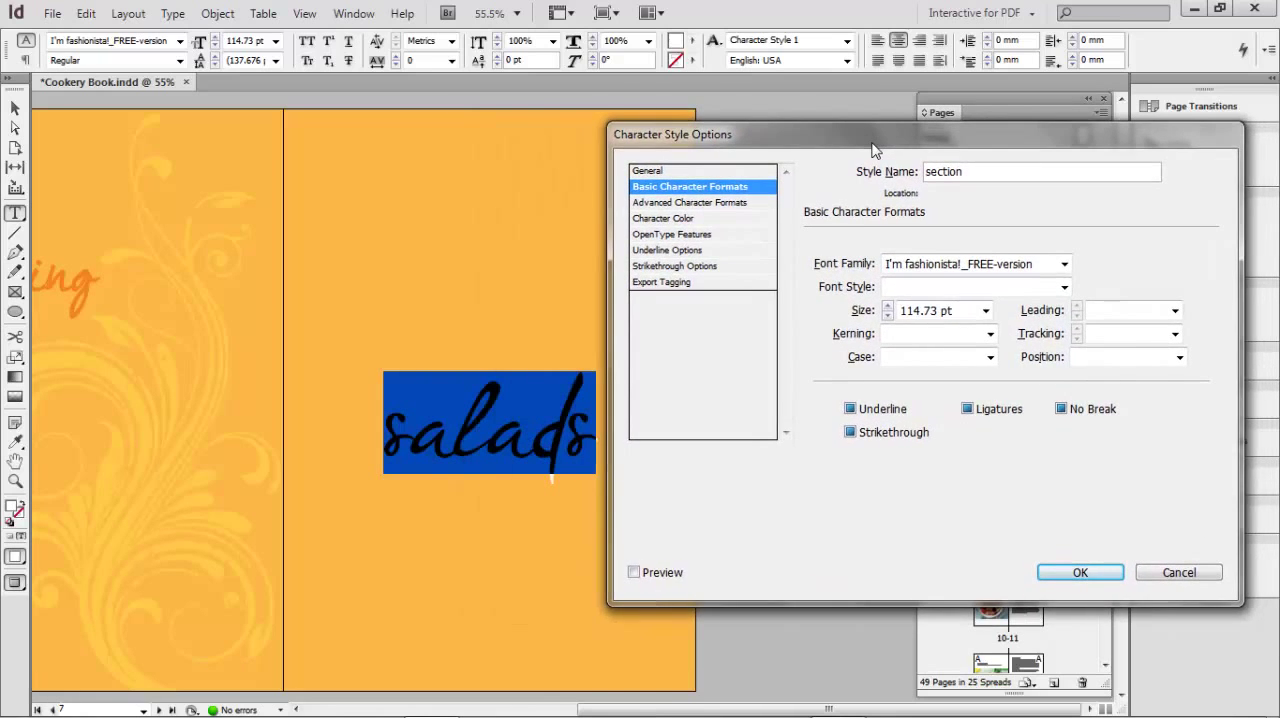
left_click(1064, 288)
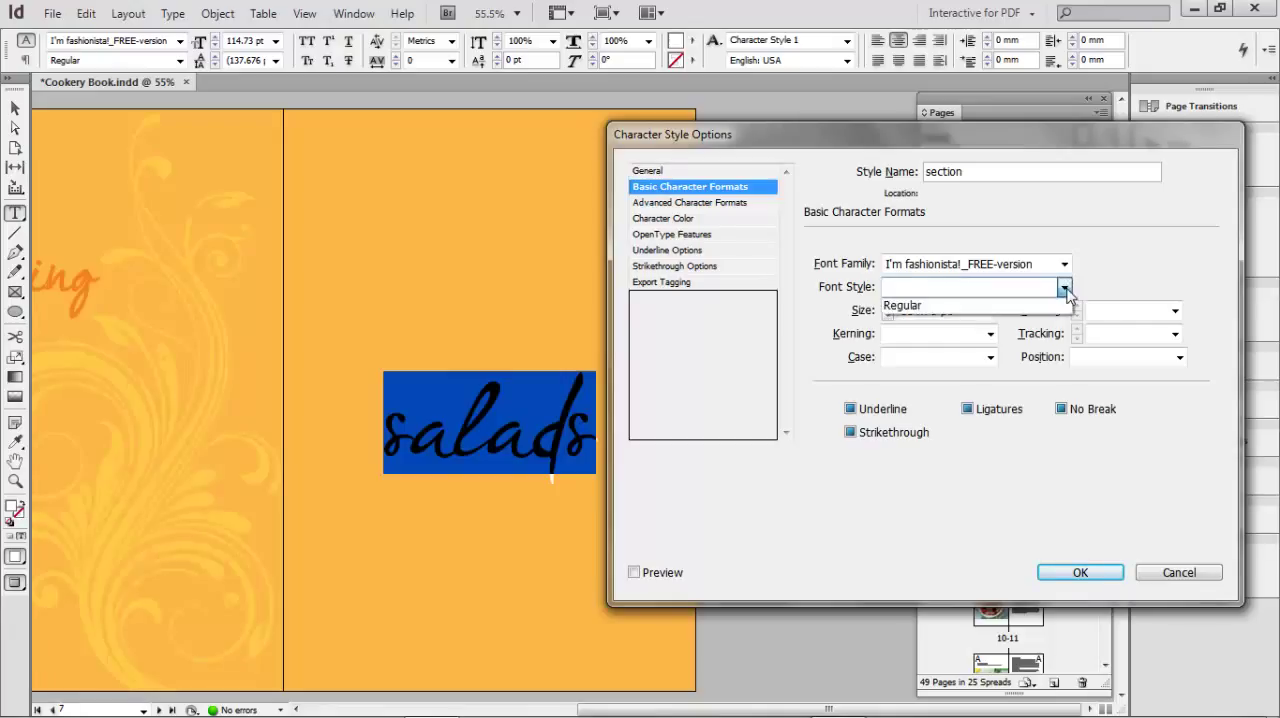
left_click(906, 308)
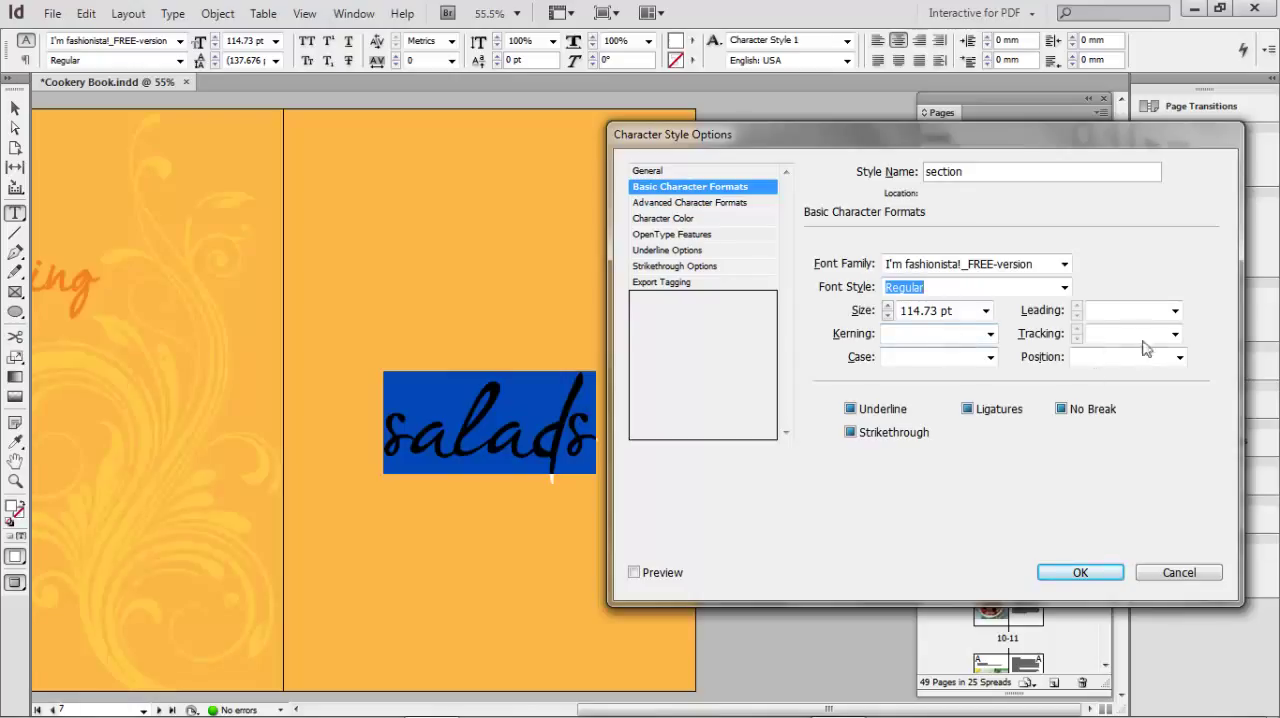
- Review the style's advanced format, character color, OpenType and underline options, and save the style options
left_click(695, 204)
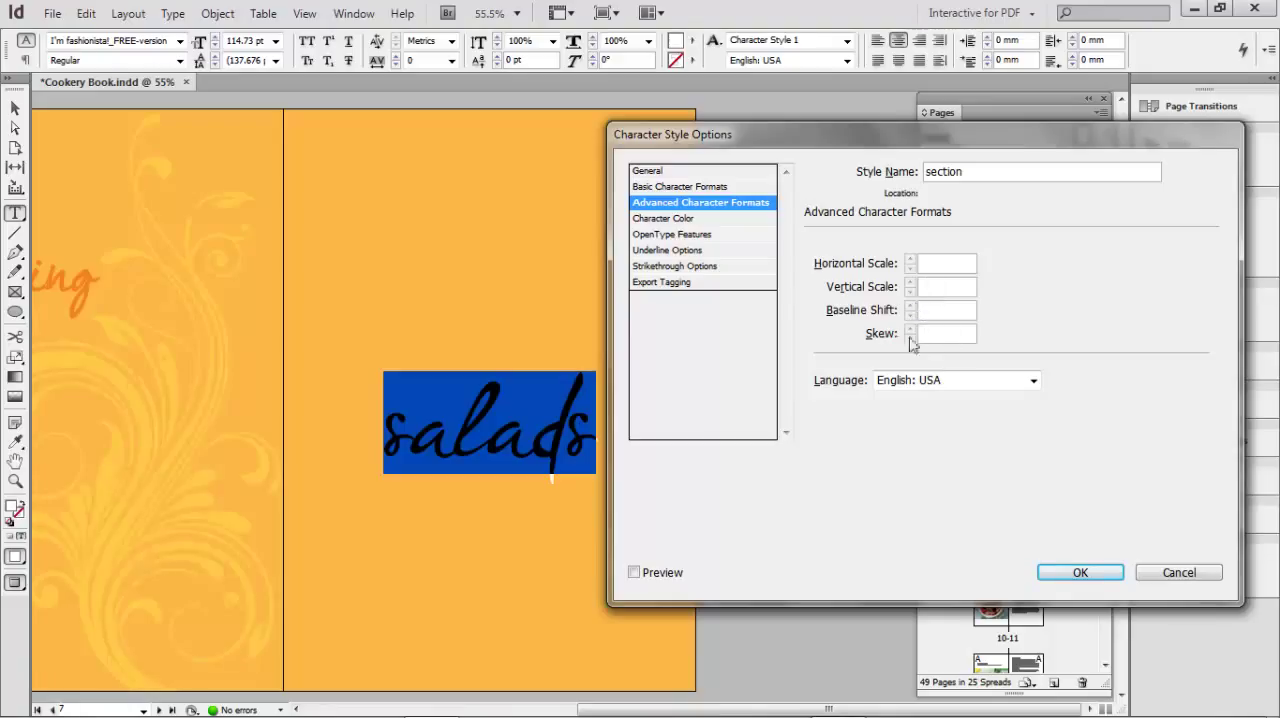
left_click(670, 220)
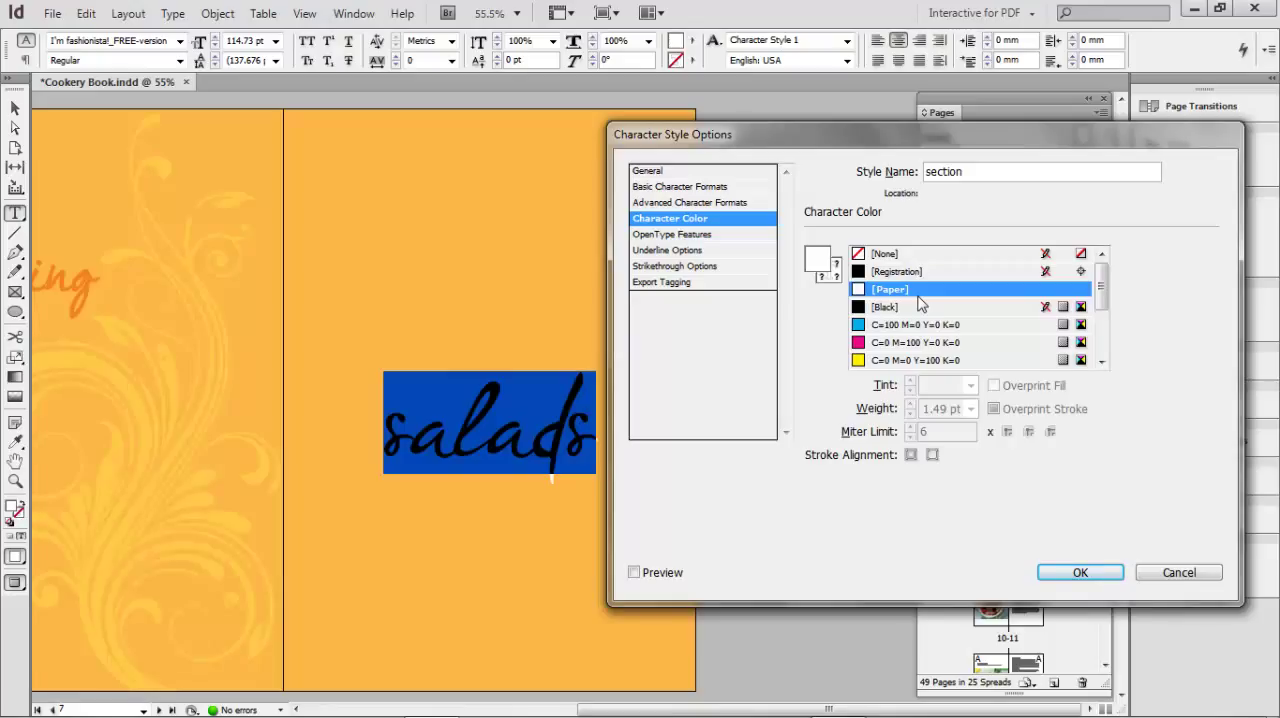
left_click(696, 238)
left_click(693, 251)
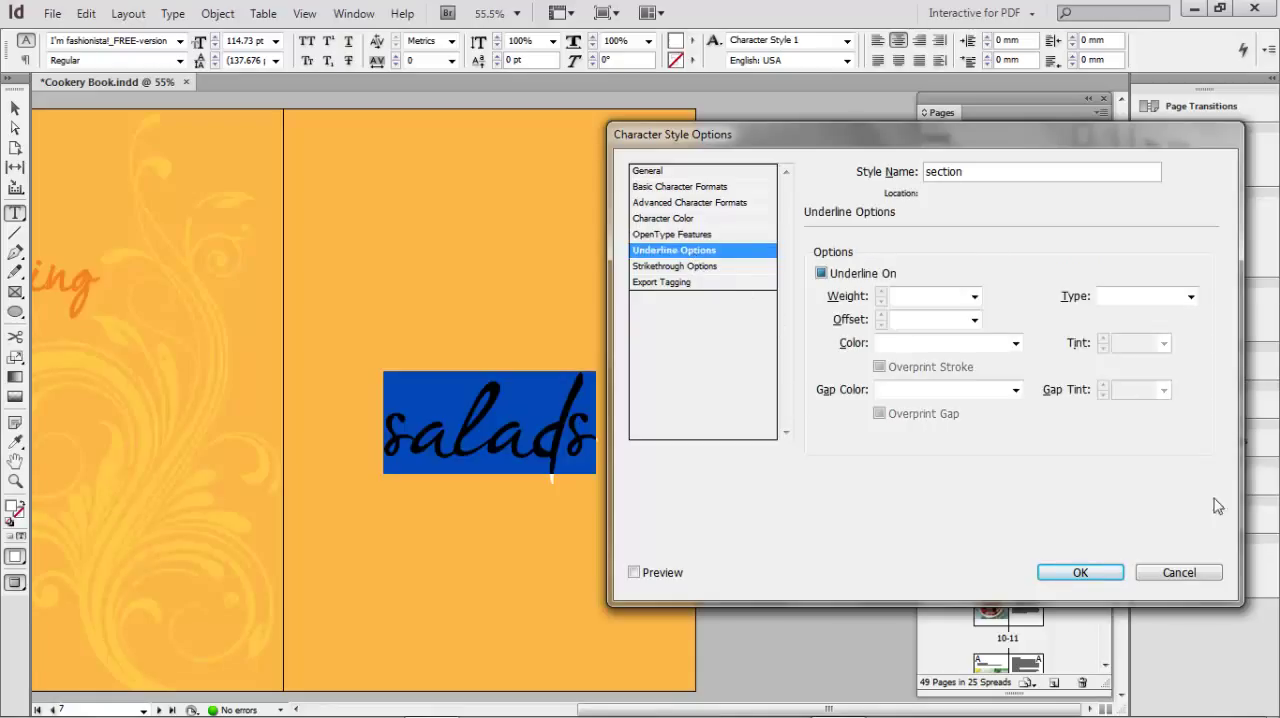
left_click(1080, 572)
- Apply the section character style to the word "curries" on page 17
left_click(575, 447)
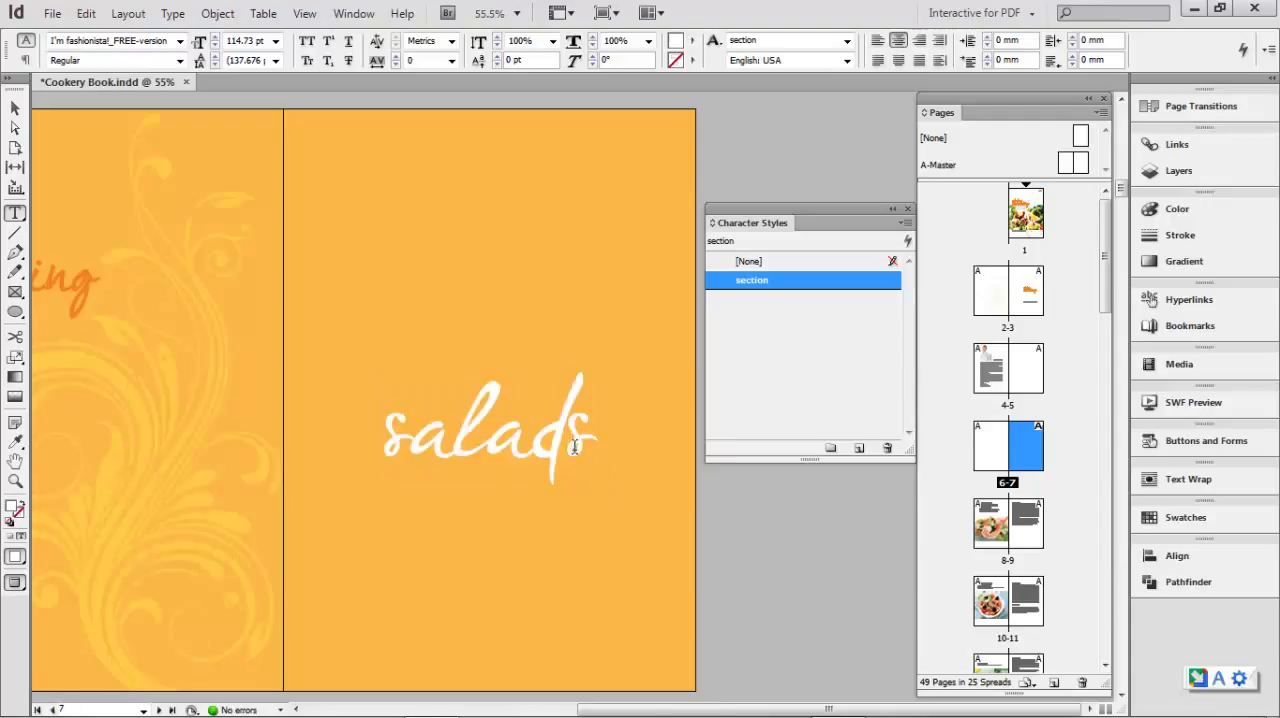
left_click_drag(386, 420, 624, 441)
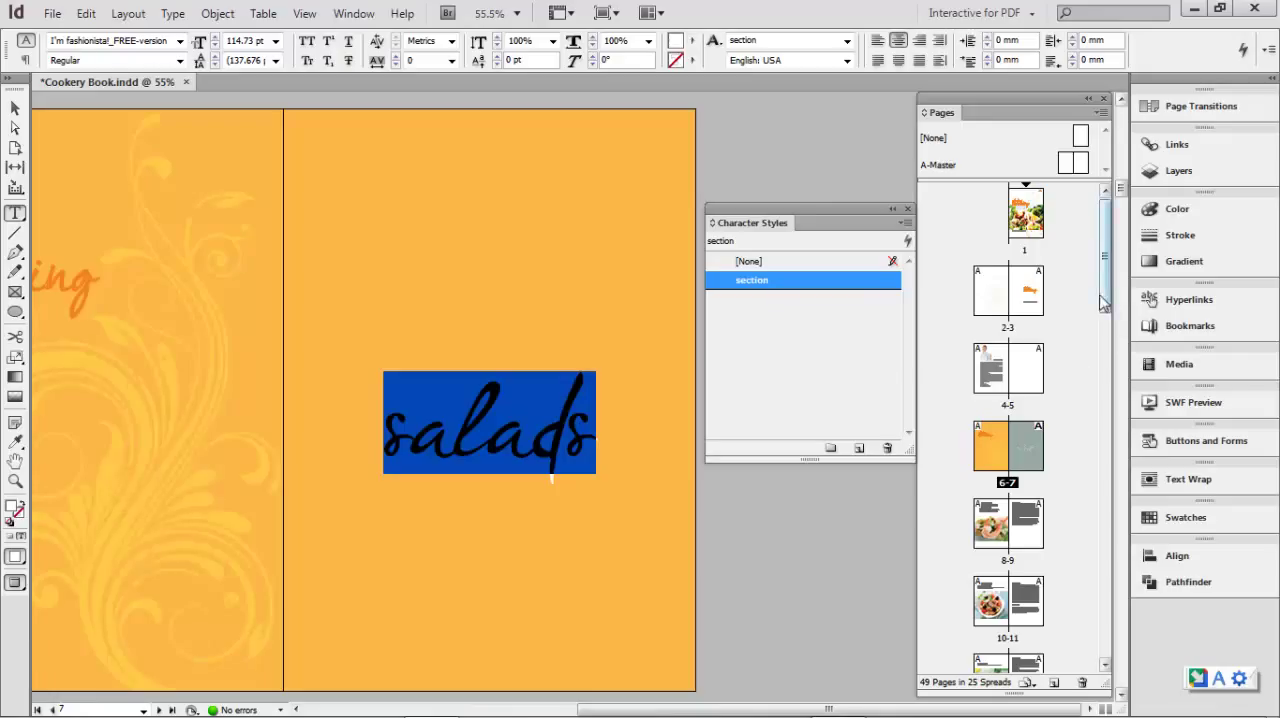
left_click_drag(1108, 303, 1107, 414)
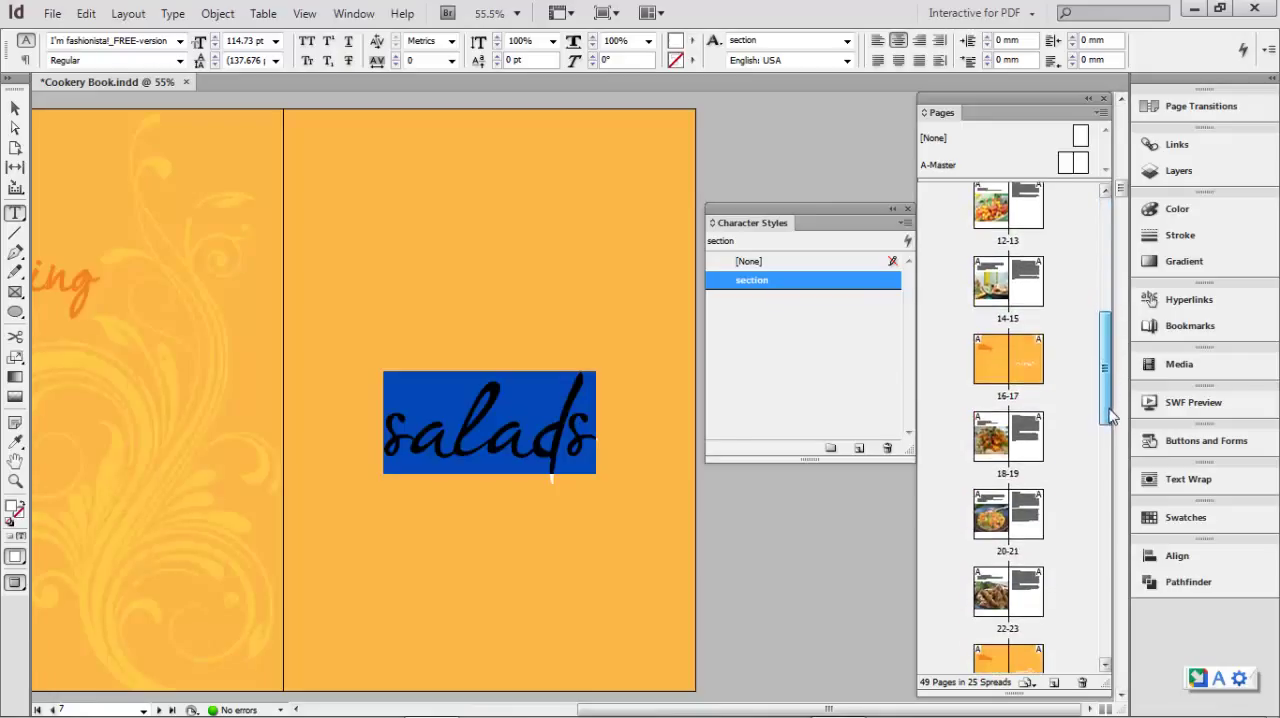
double_click(1014, 388)
double_click(418, 455)
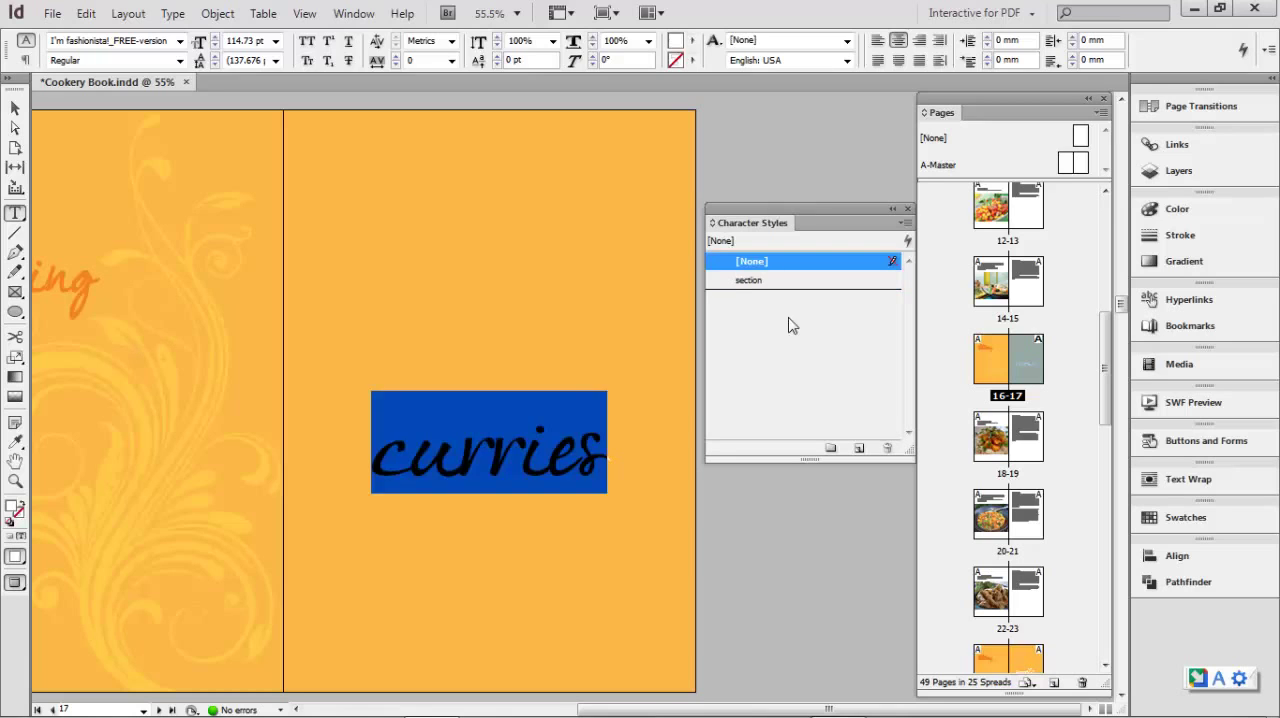
left_click(750, 283)
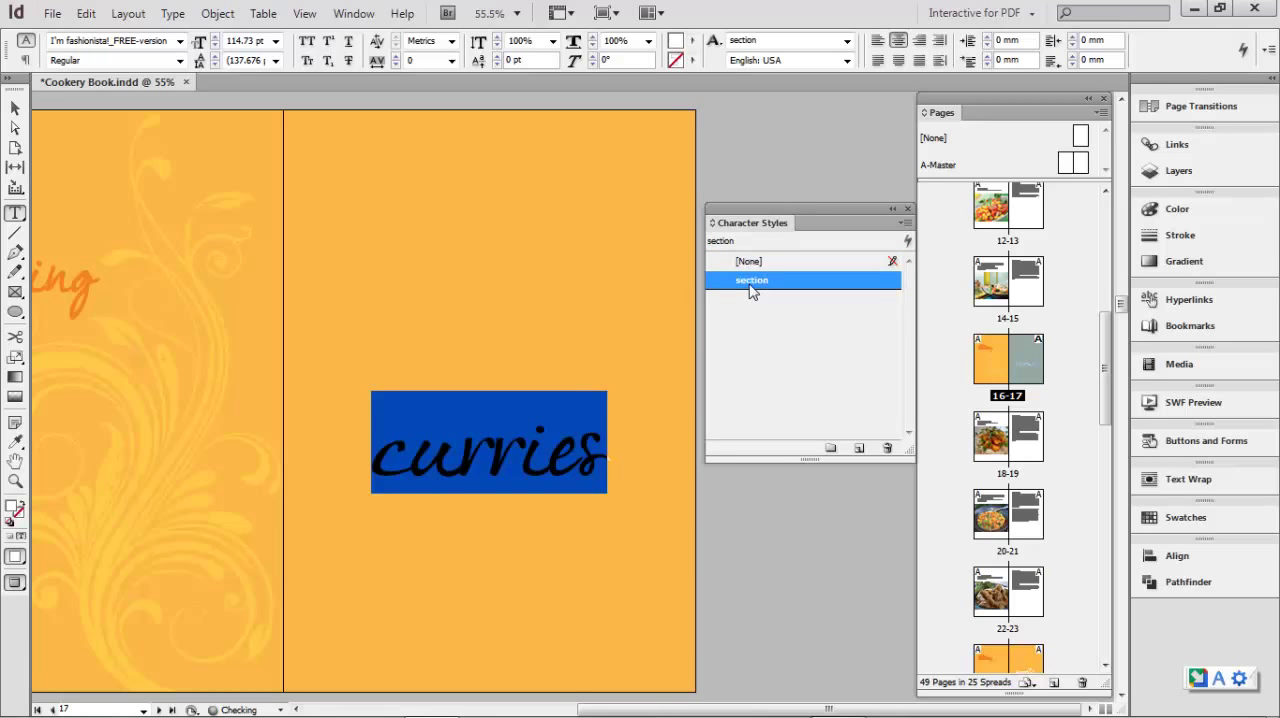
- Apply the section character style to the word "noodles" on page 25
left_click_drag(1110, 406, 1108, 486)
double_click(1008, 340)
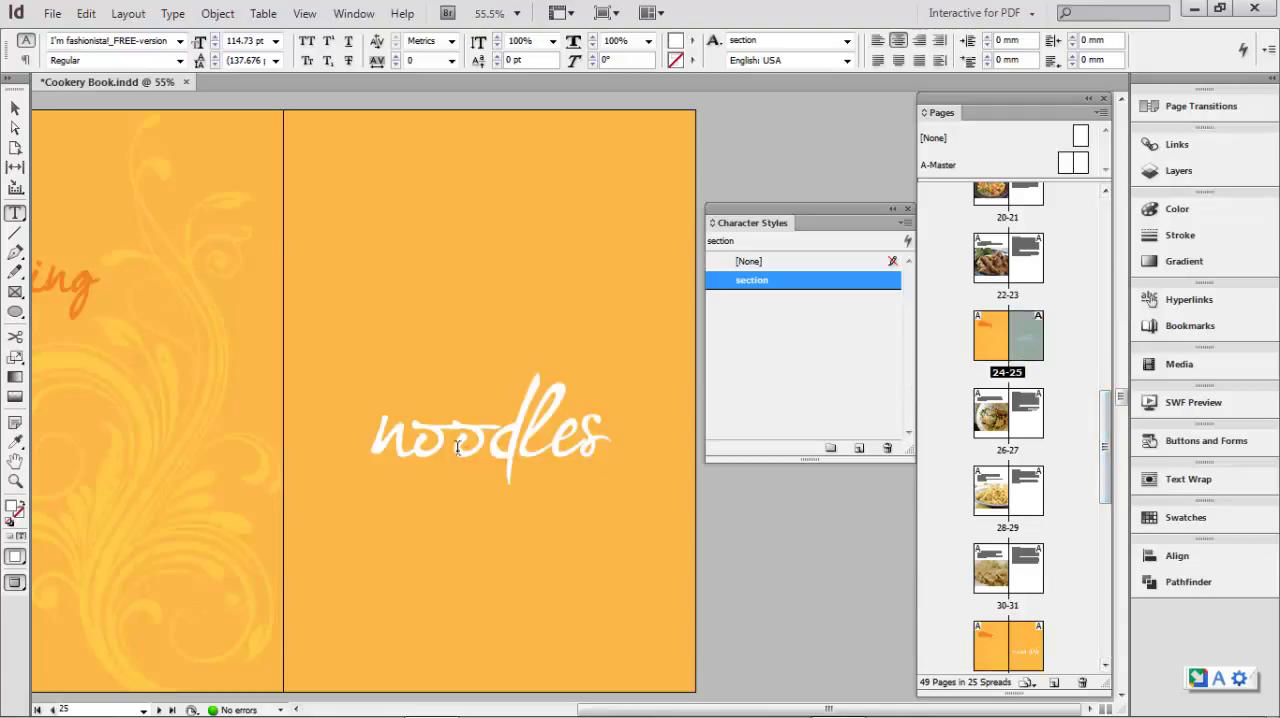
left_click_drag(380, 438, 652, 391)
left_click_drag(606, 434, 766, 287)
left_click(757, 282)
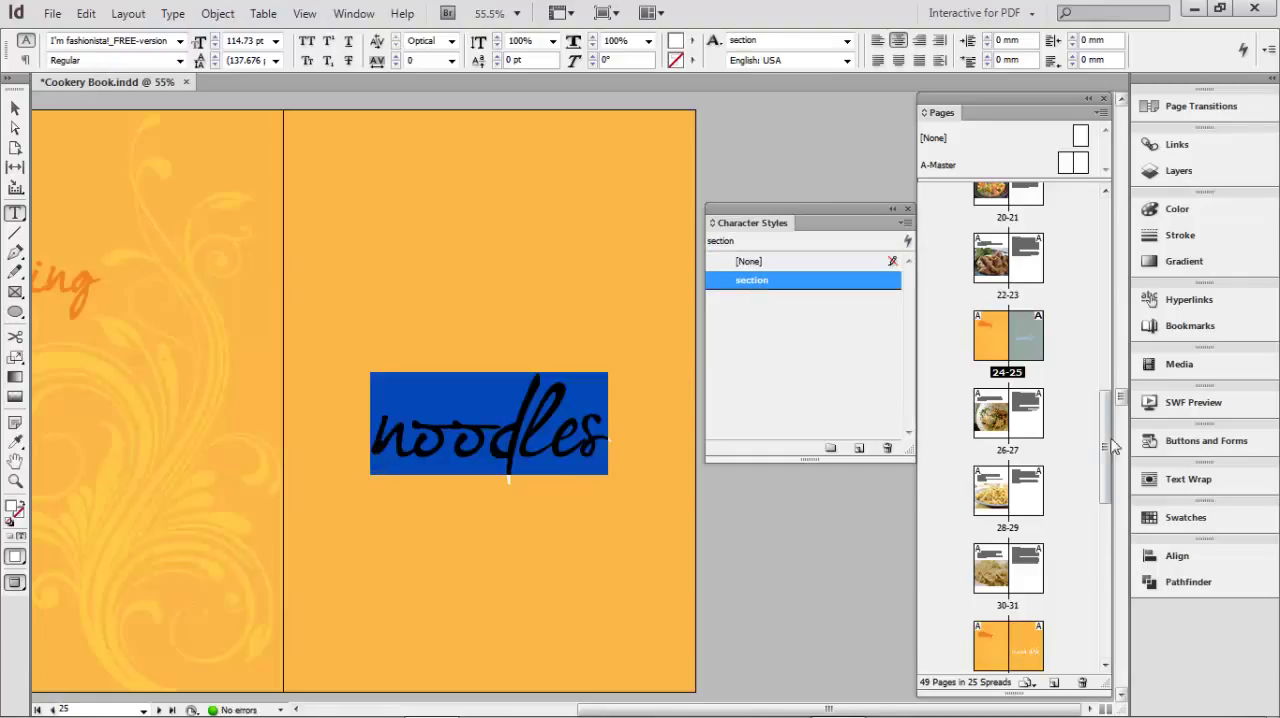
- Apply the section character style to the words "main dish" on page 33
left_click_drag(1108, 440, 1114, 490)
double_click(1032, 464)
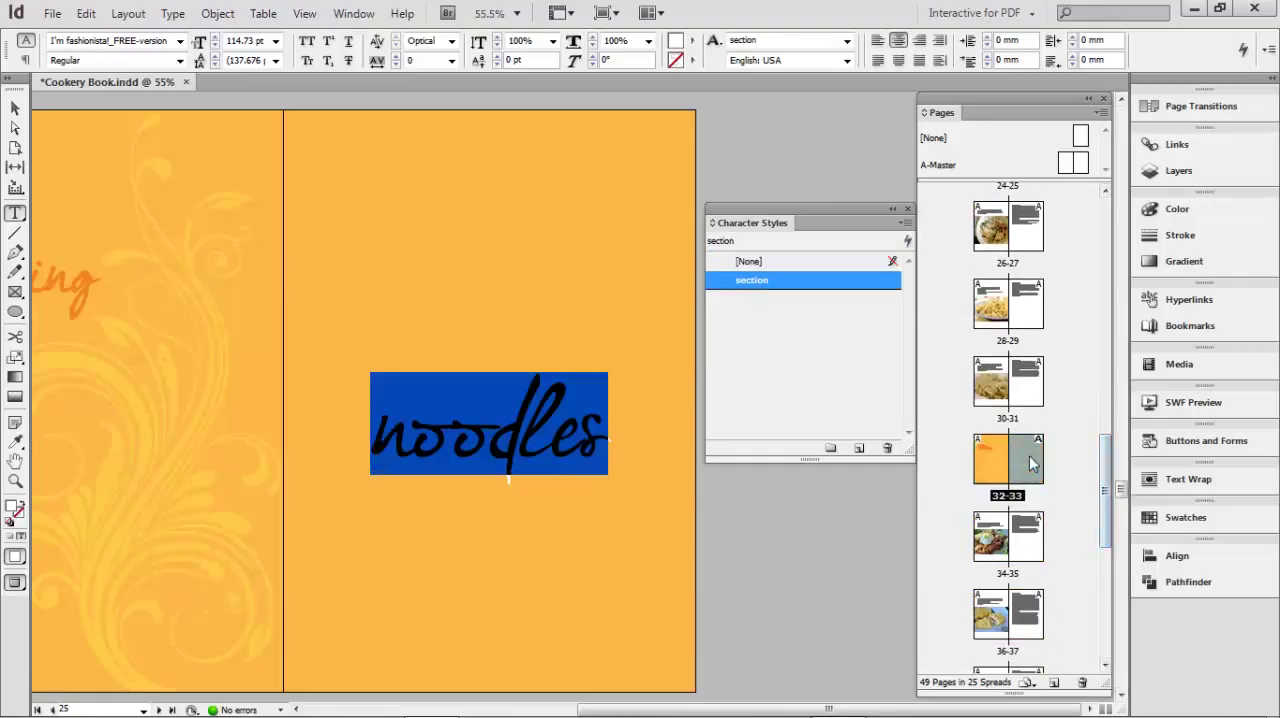
left_click_drag(326, 465, 660, 470)
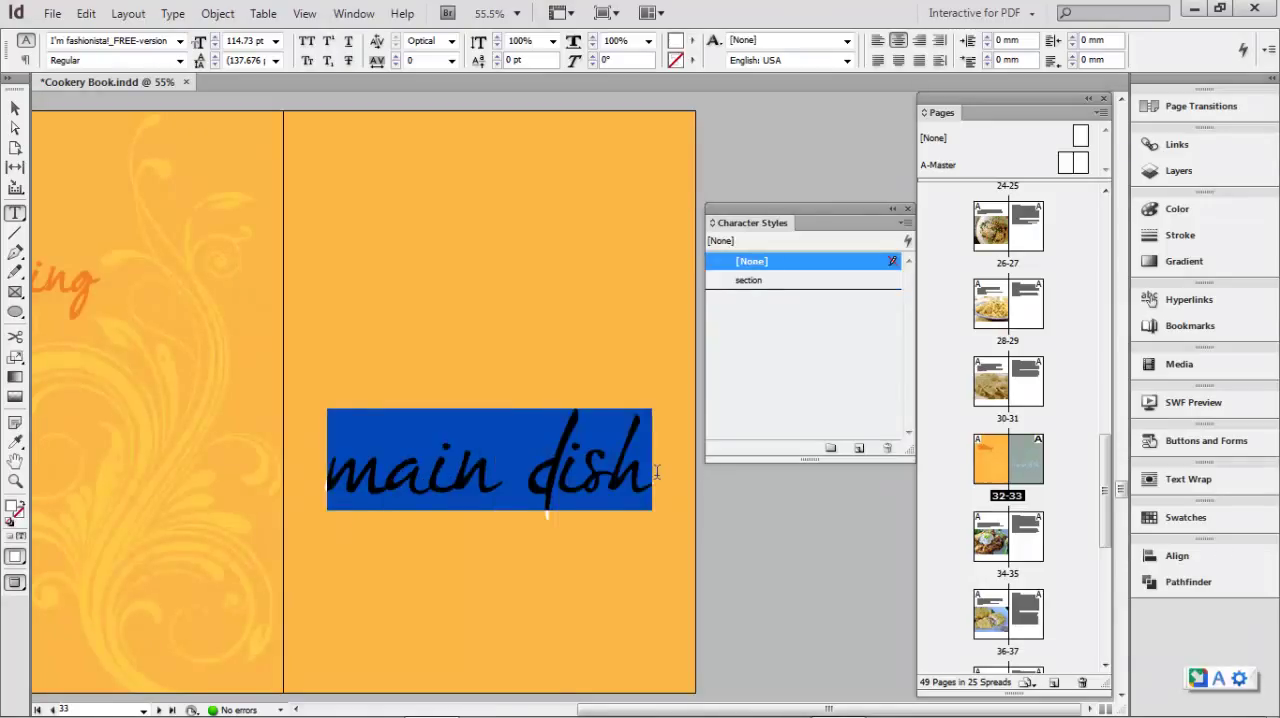
left_click(748, 280)
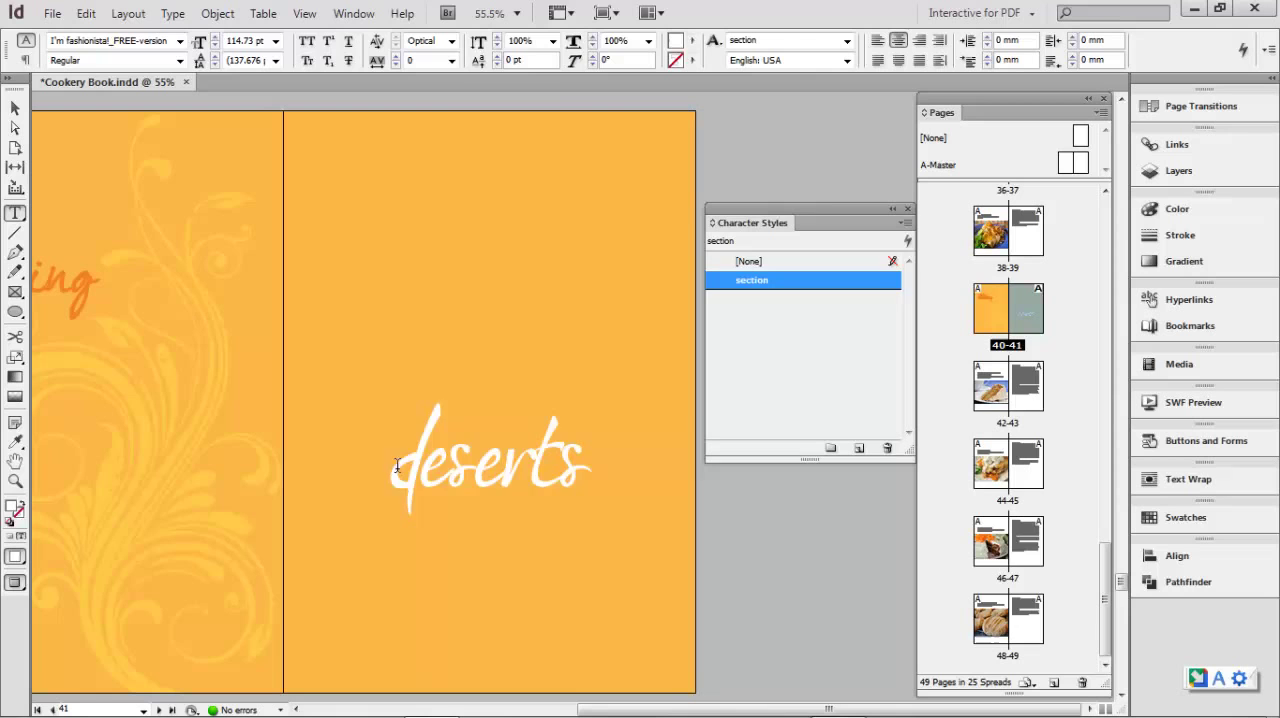
- Apply the section character style to the word "deserts" on page 41
left_click_drag(397, 465, 590, 475)
left_click(740, 288)
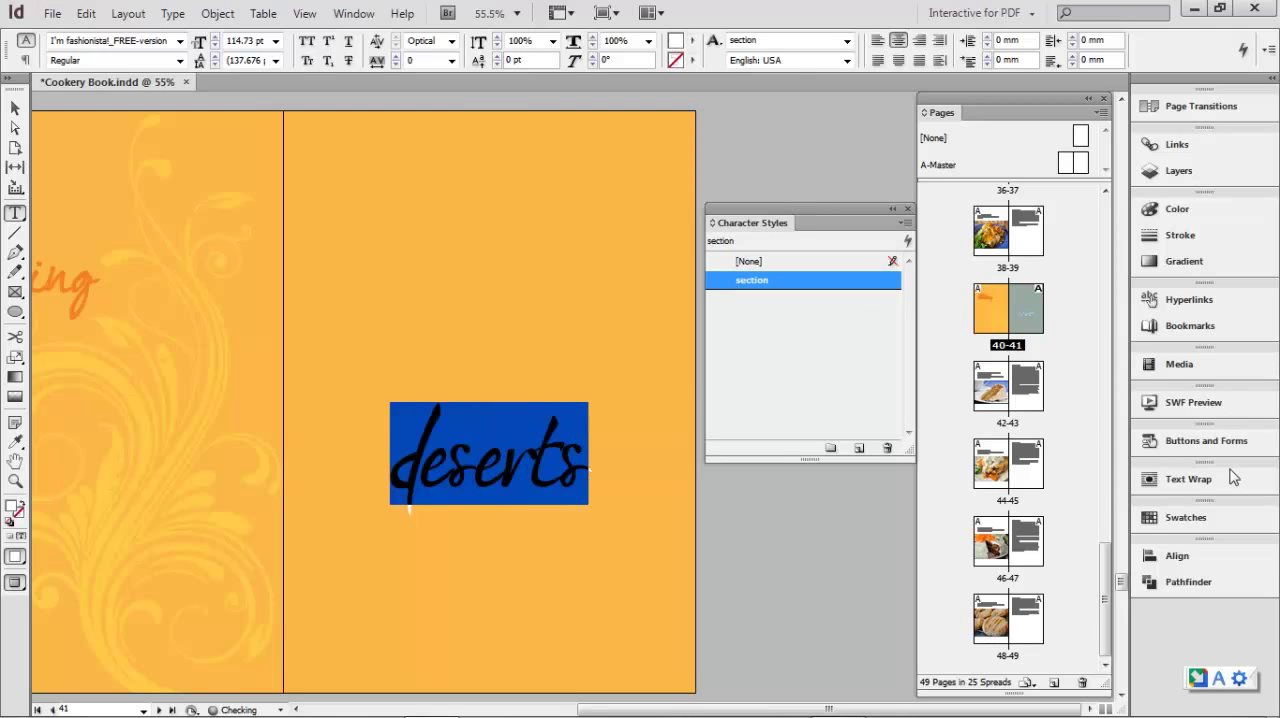
left_click_drag(1105, 600, 1079, 180)
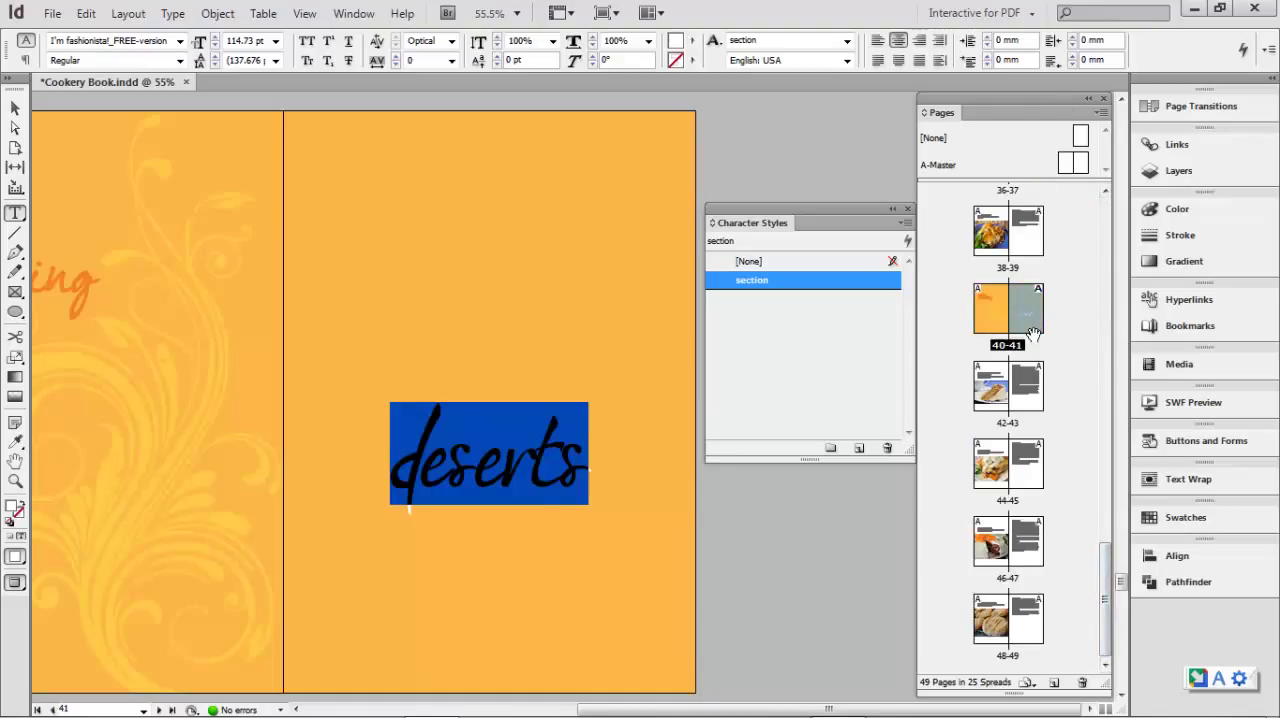
- With "deserts" selected, edit the section character style to use the font Helvetica Neue LT Com in 77 Bold Condensed
left_click(552, 475)
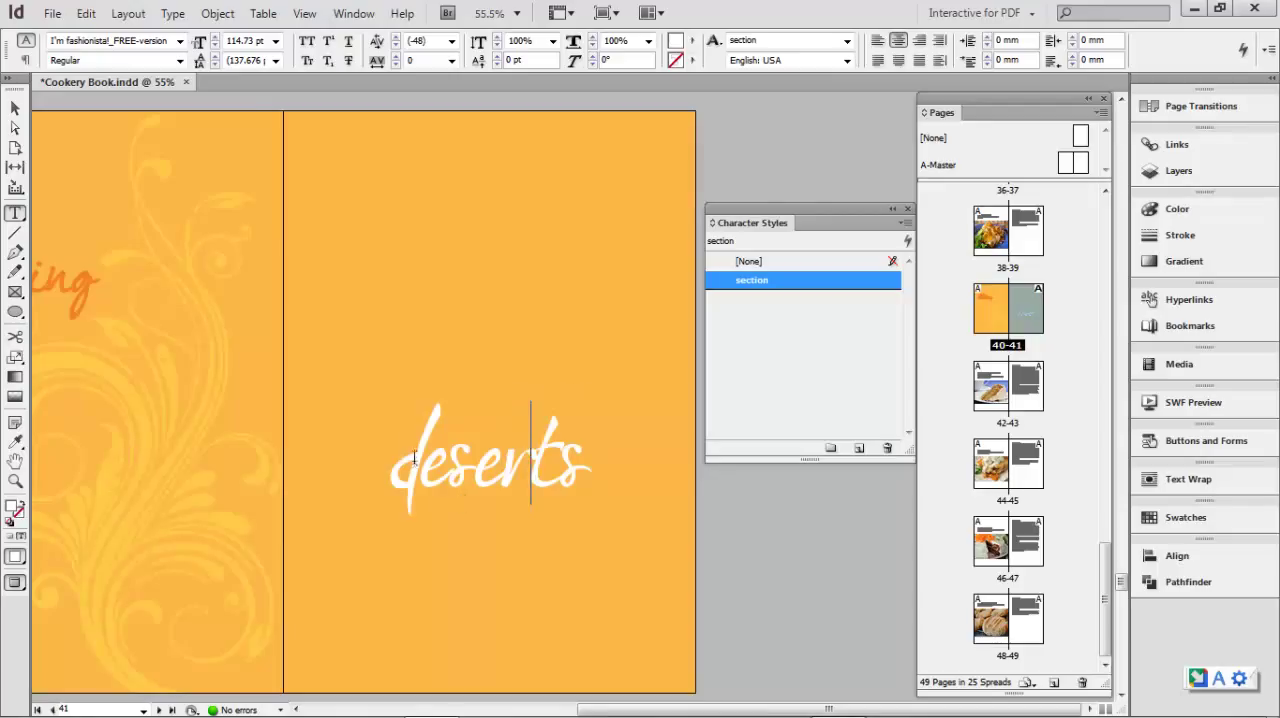
left_click_drag(396, 462, 677, 483)
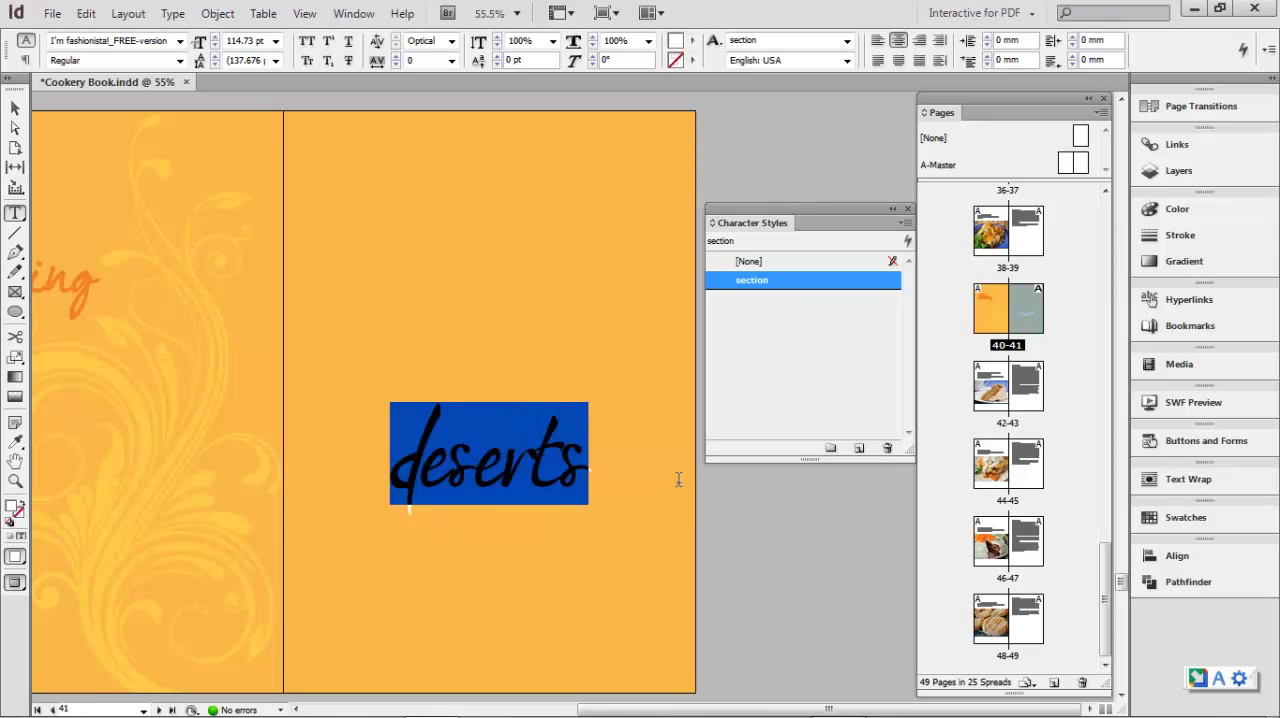
double_click(750, 281)
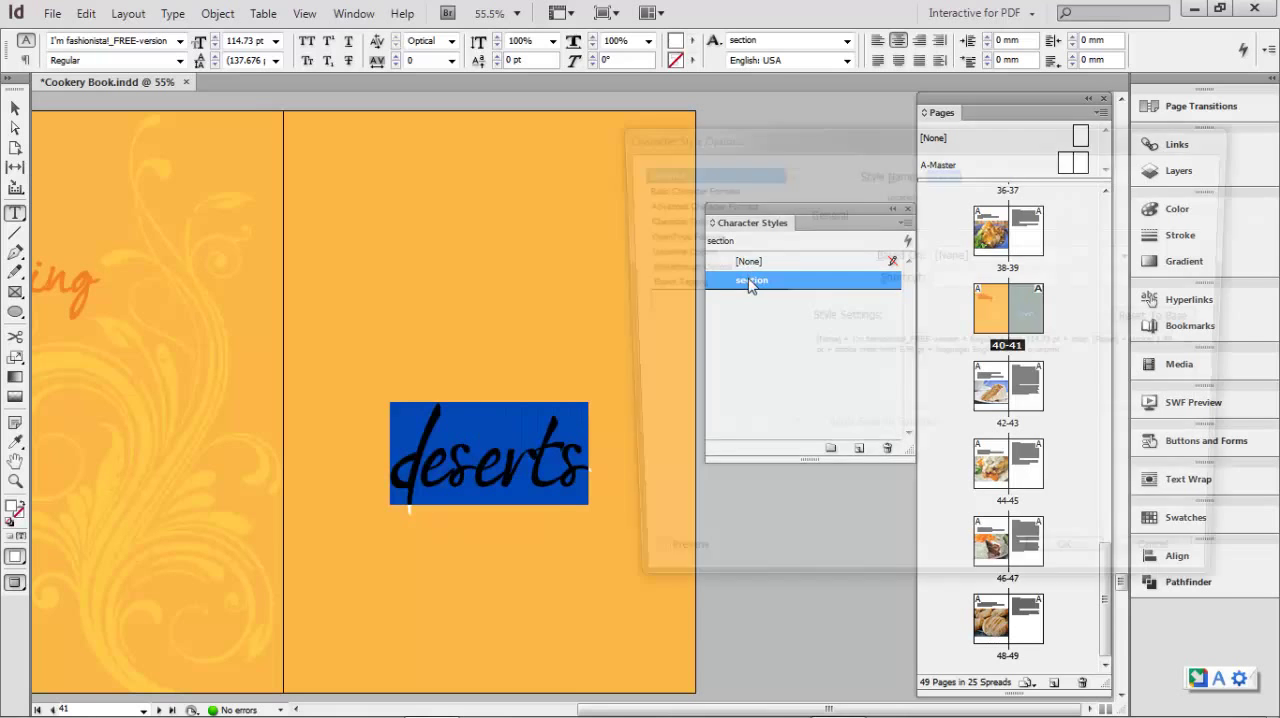
left_click_drag(971, 128, 486, 131)
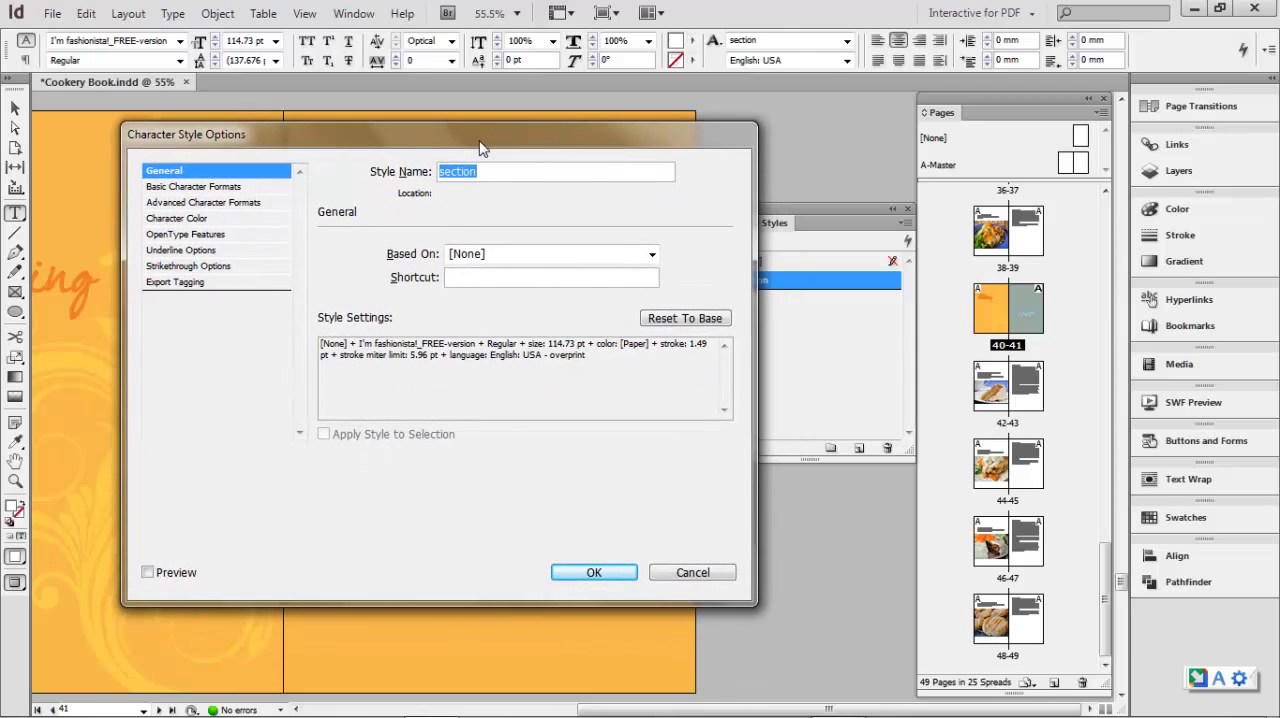
left_click(199, 187)
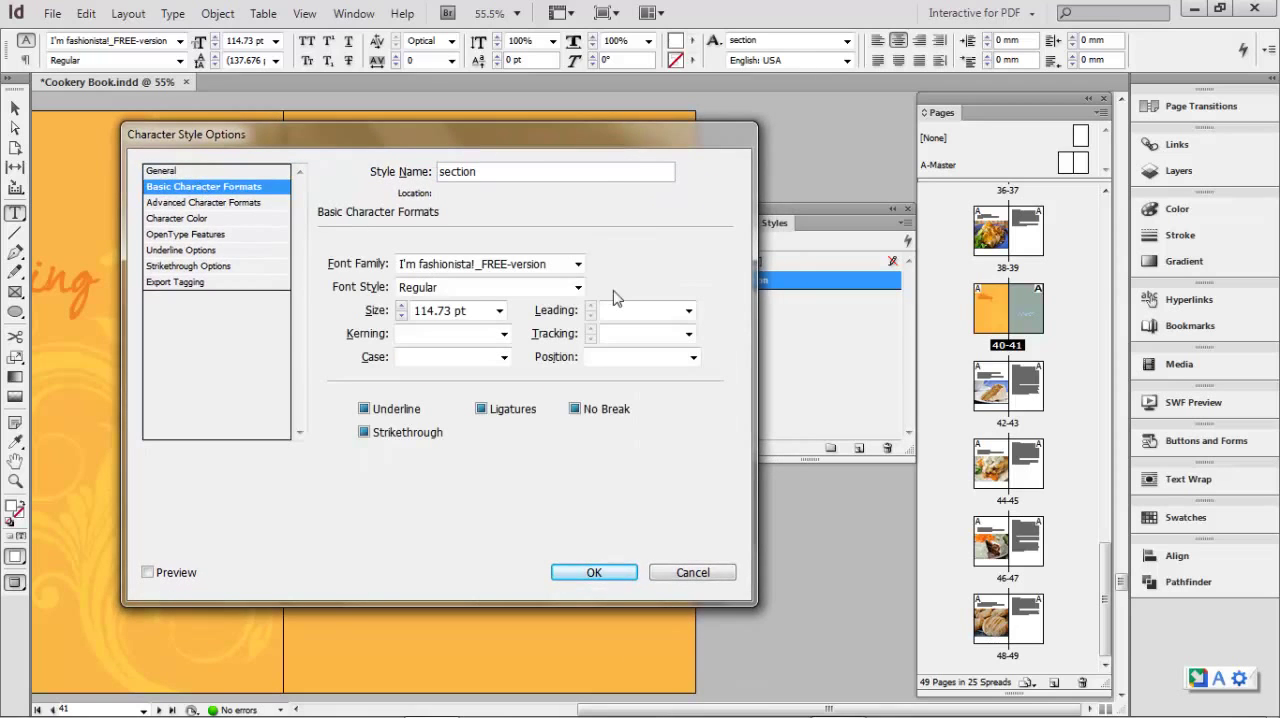
left_click_drag(556, 271, 317, 278)
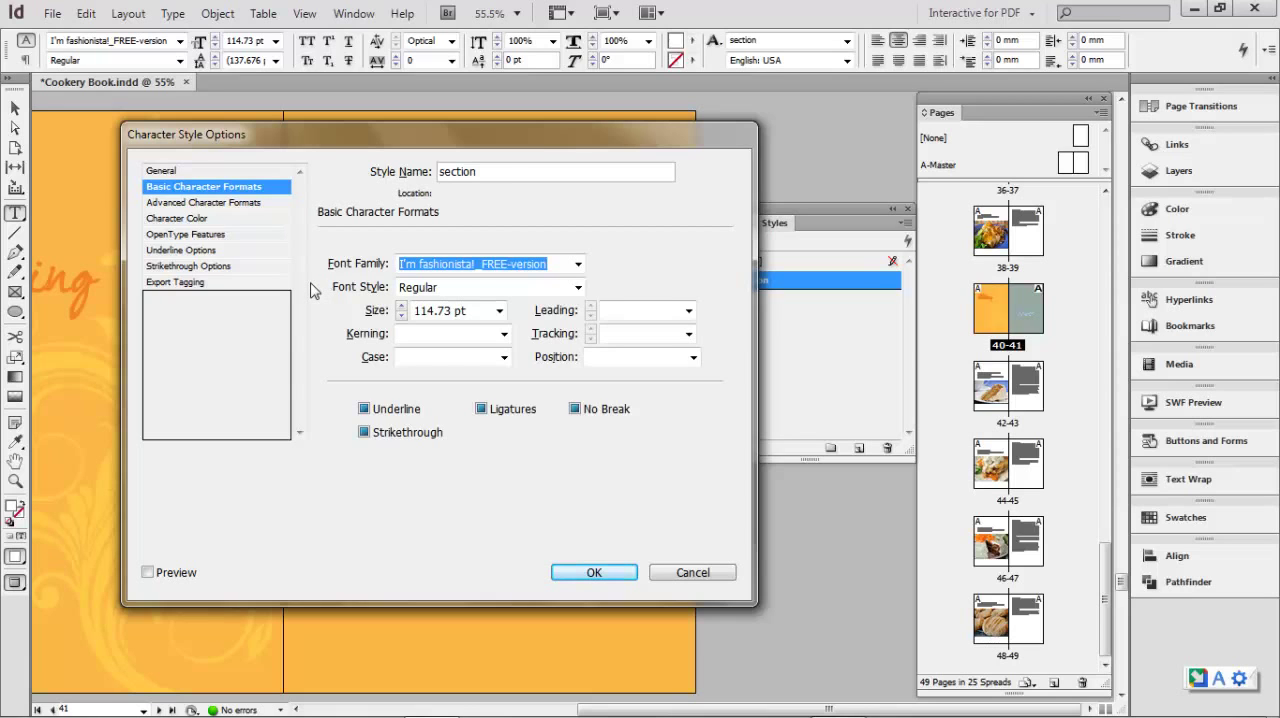
type("Helvetica Neue LT Com")
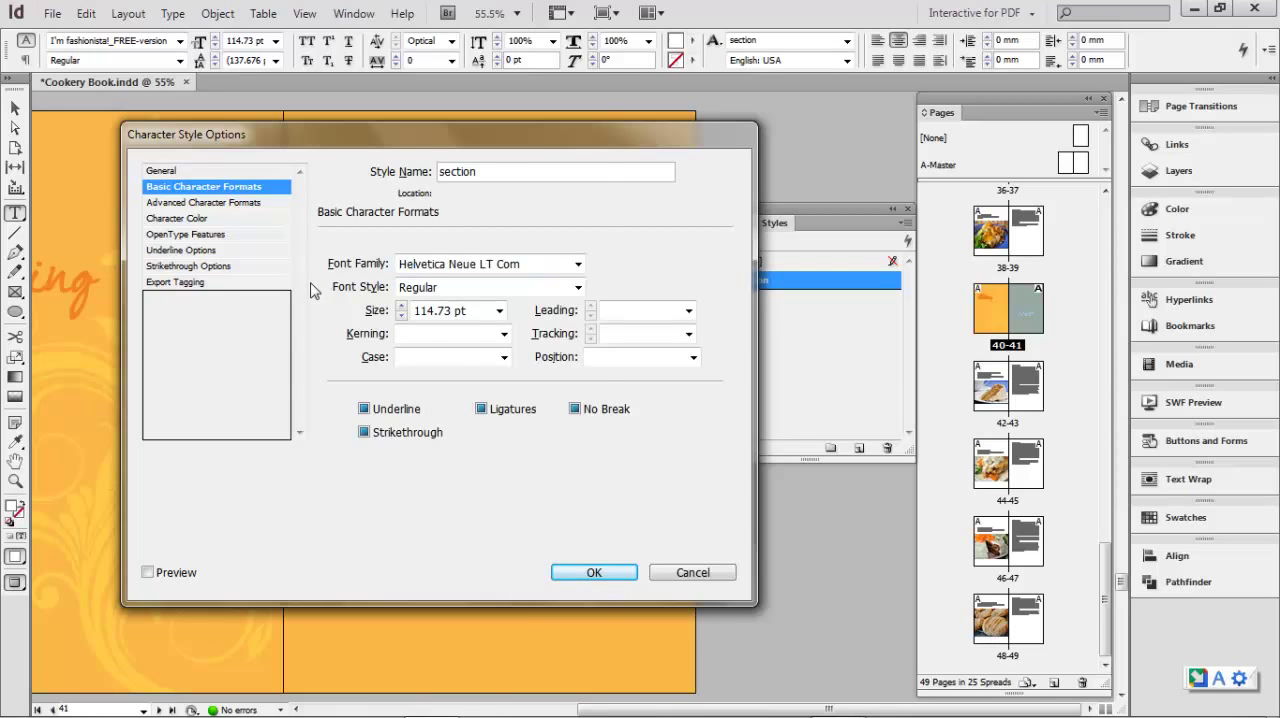
left_click(578, 287)
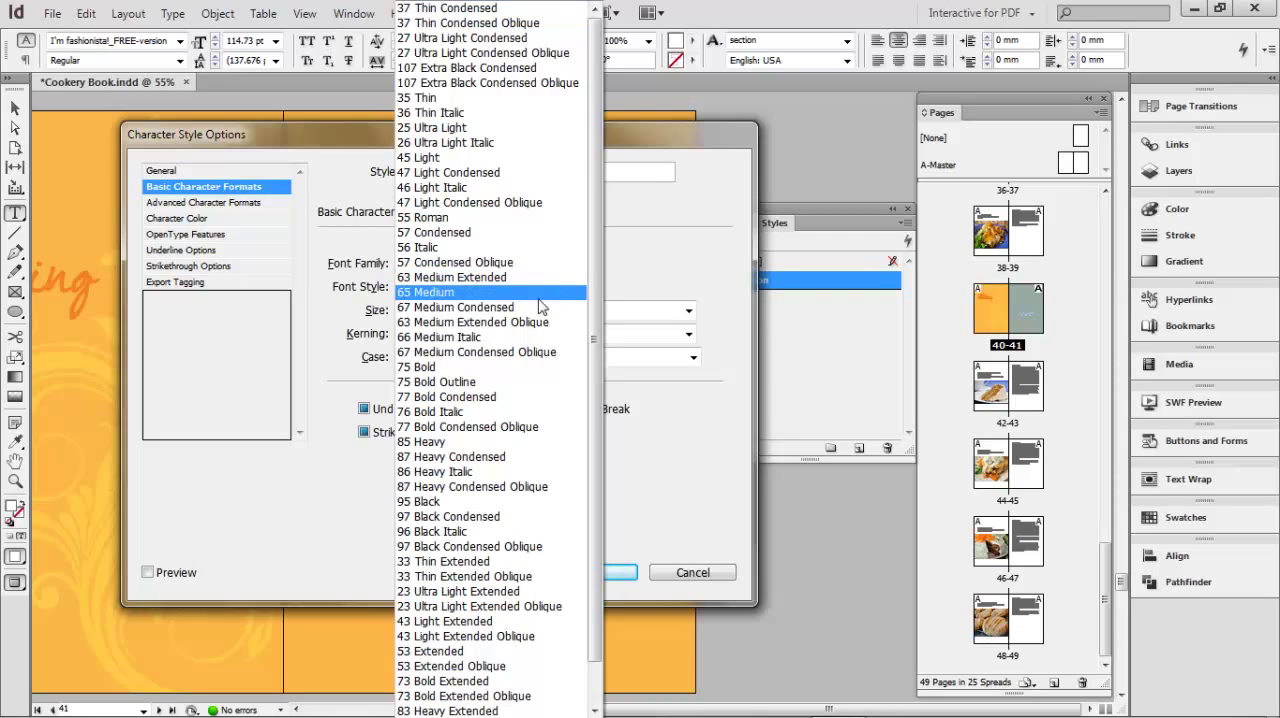
left_click(477, 398)
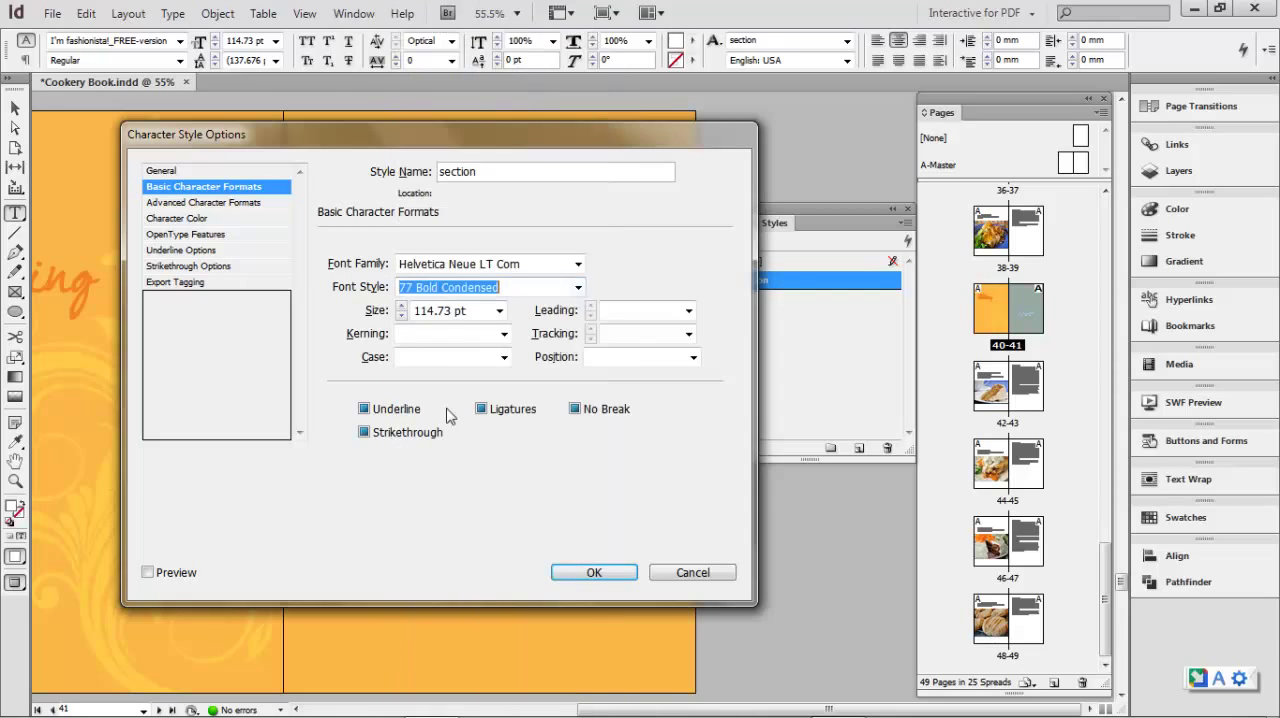
- Set the section style's size to 72 pt and its character color to yellow C=0 M=0 Y=100 K=0, and save the style
left_click(498, 312)
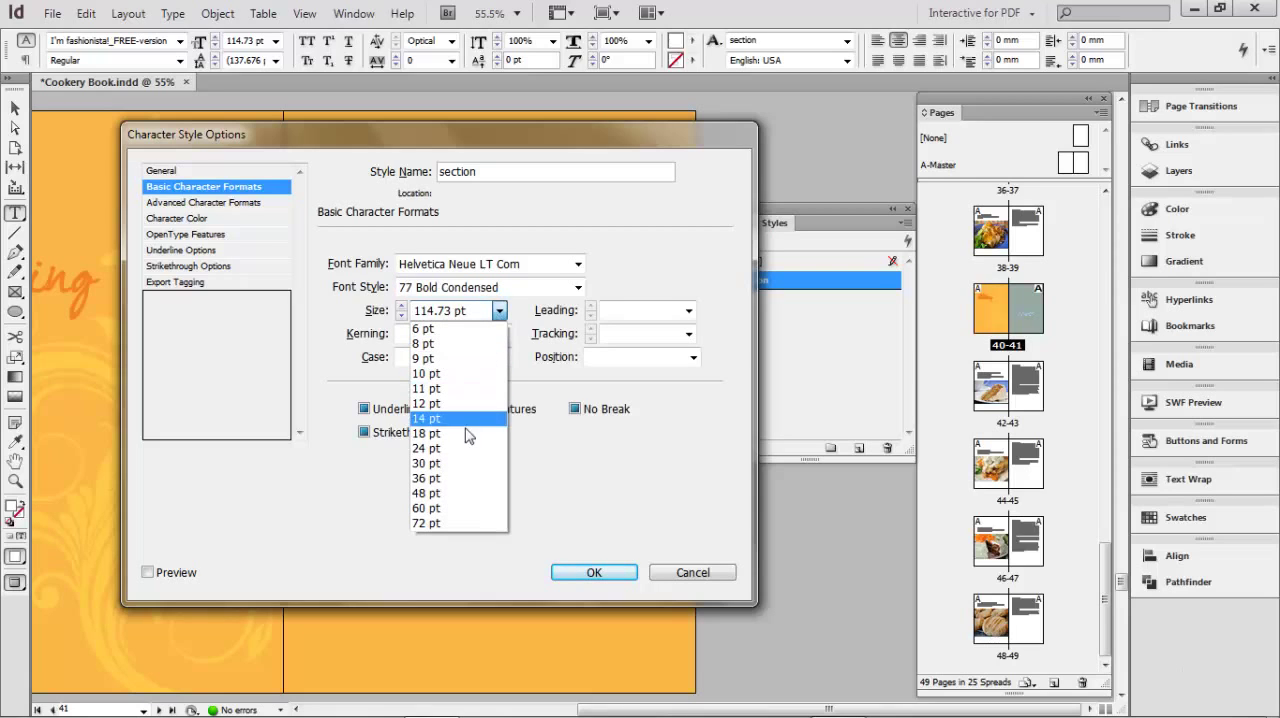
left_click(430, 523)
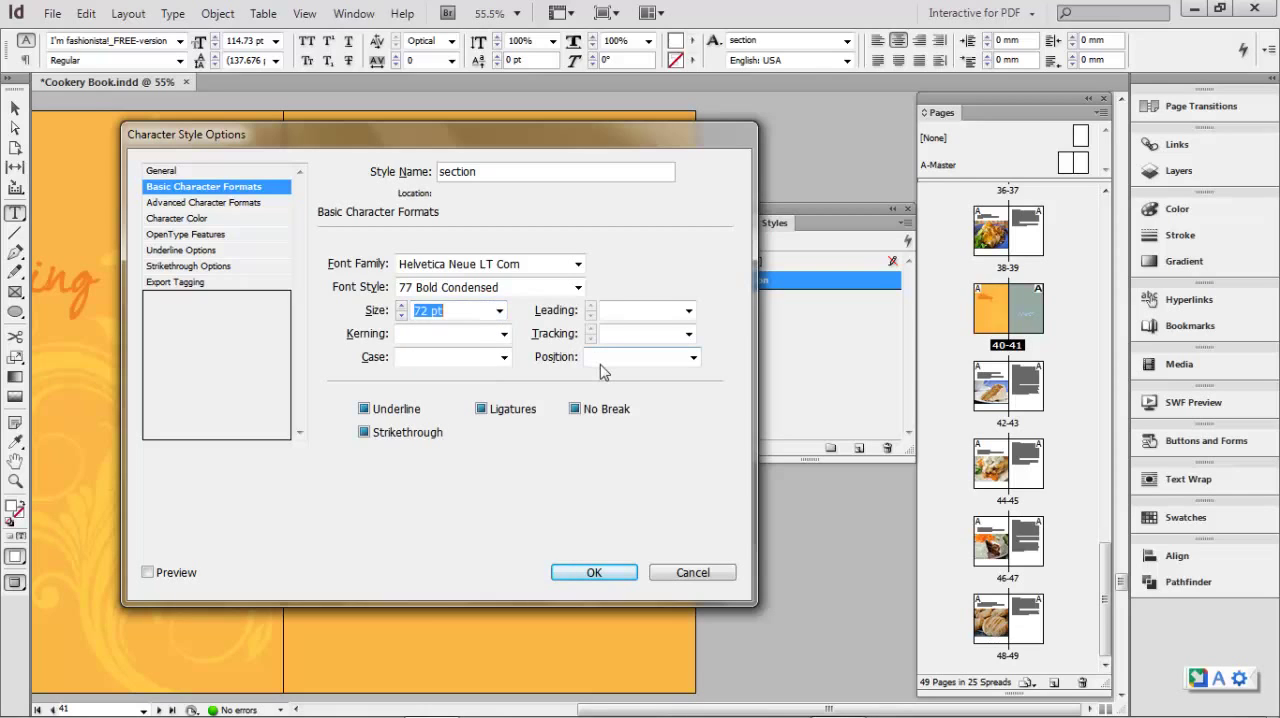
left_click(184, 218)
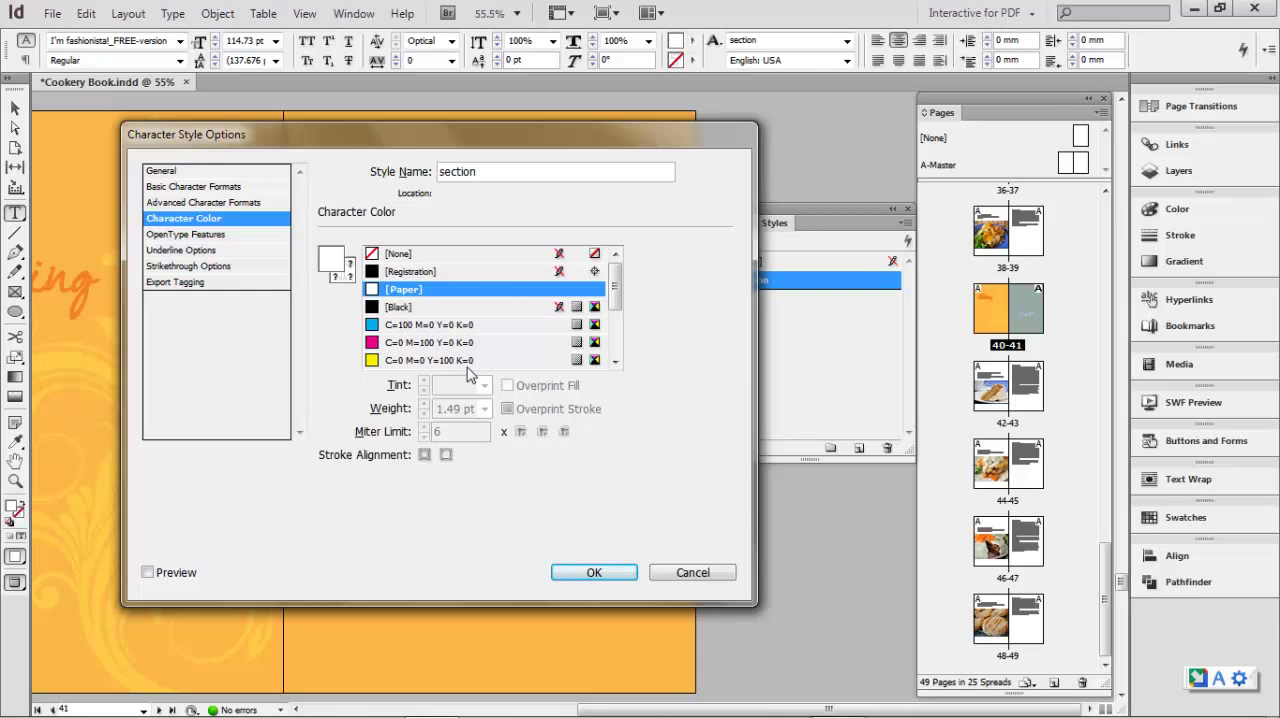
left_click(435, 362)
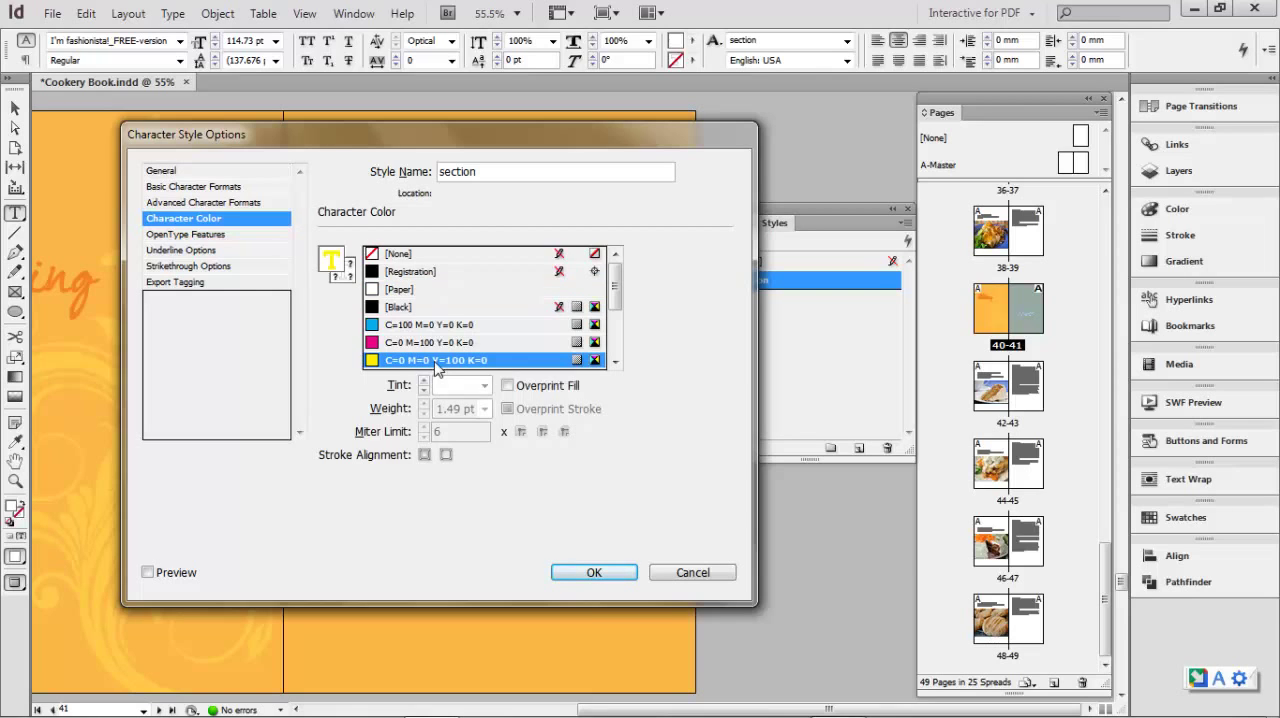
left_click(592, 573)
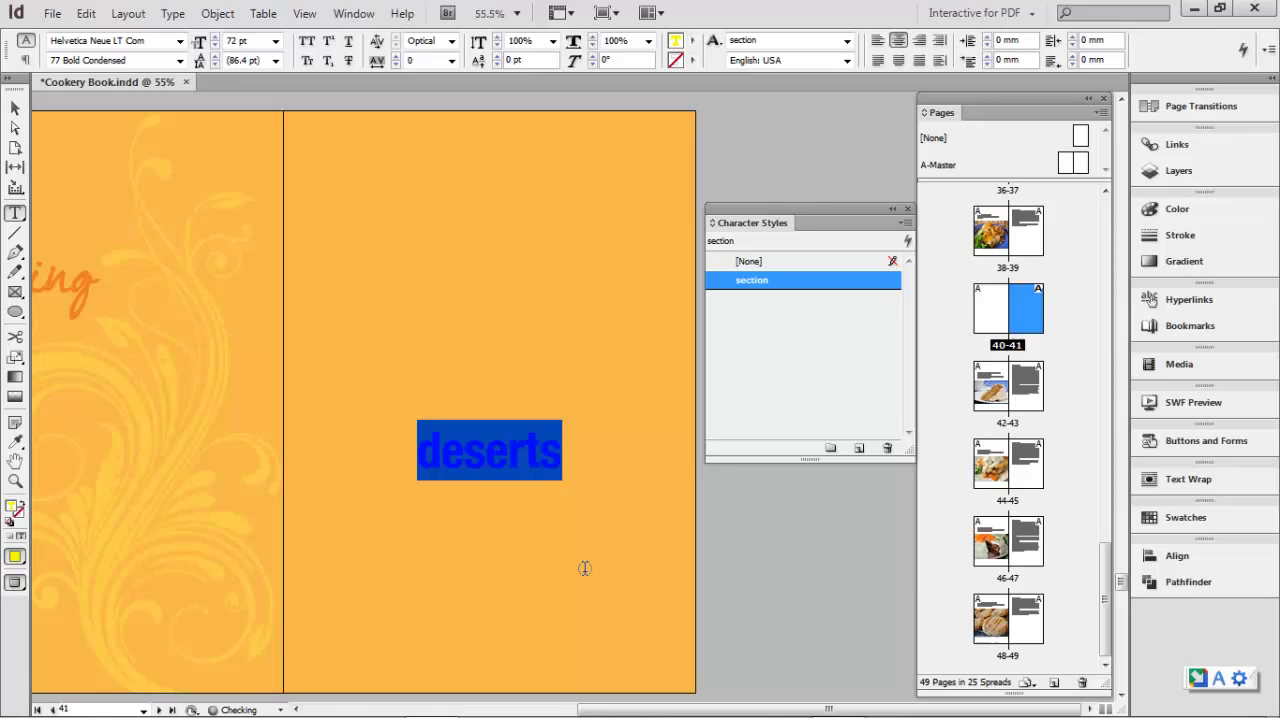
left_click(526, 465)
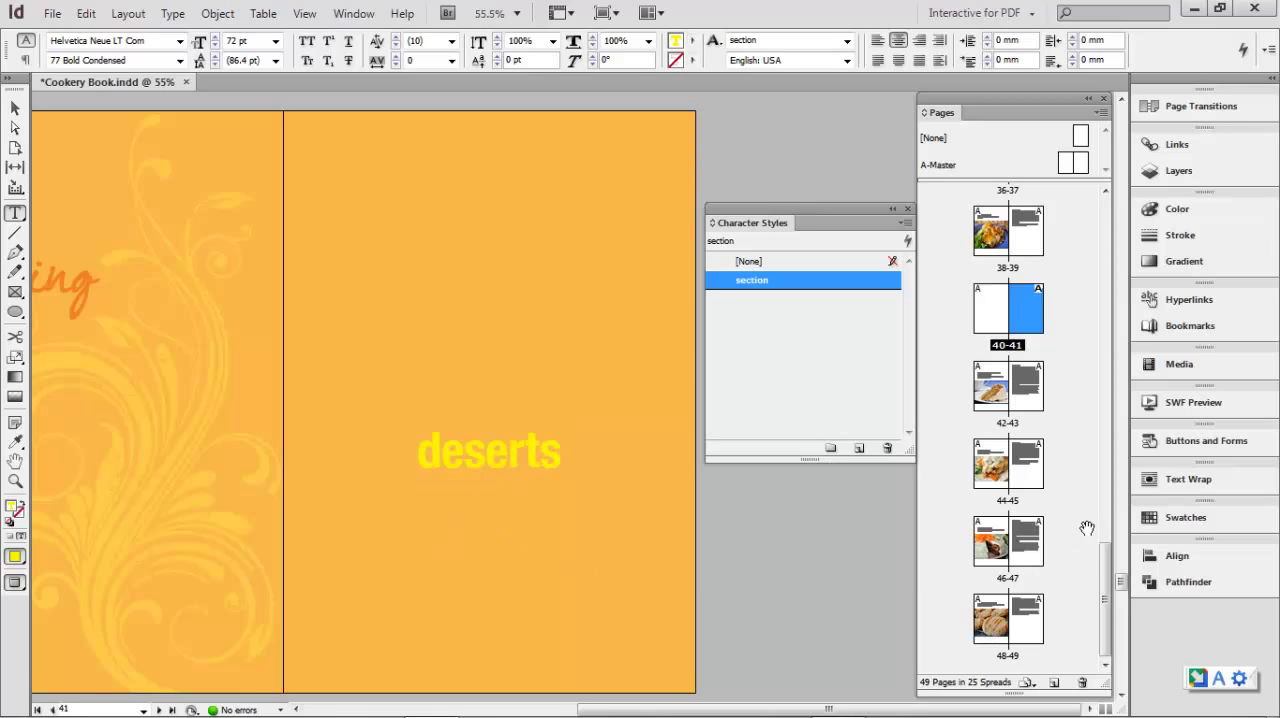
- Examine the restyled section titles "salads", "noodles" and "main dish" on pages 7, 25 and 33
left_click_drag(1107, 565, 1066, 172)
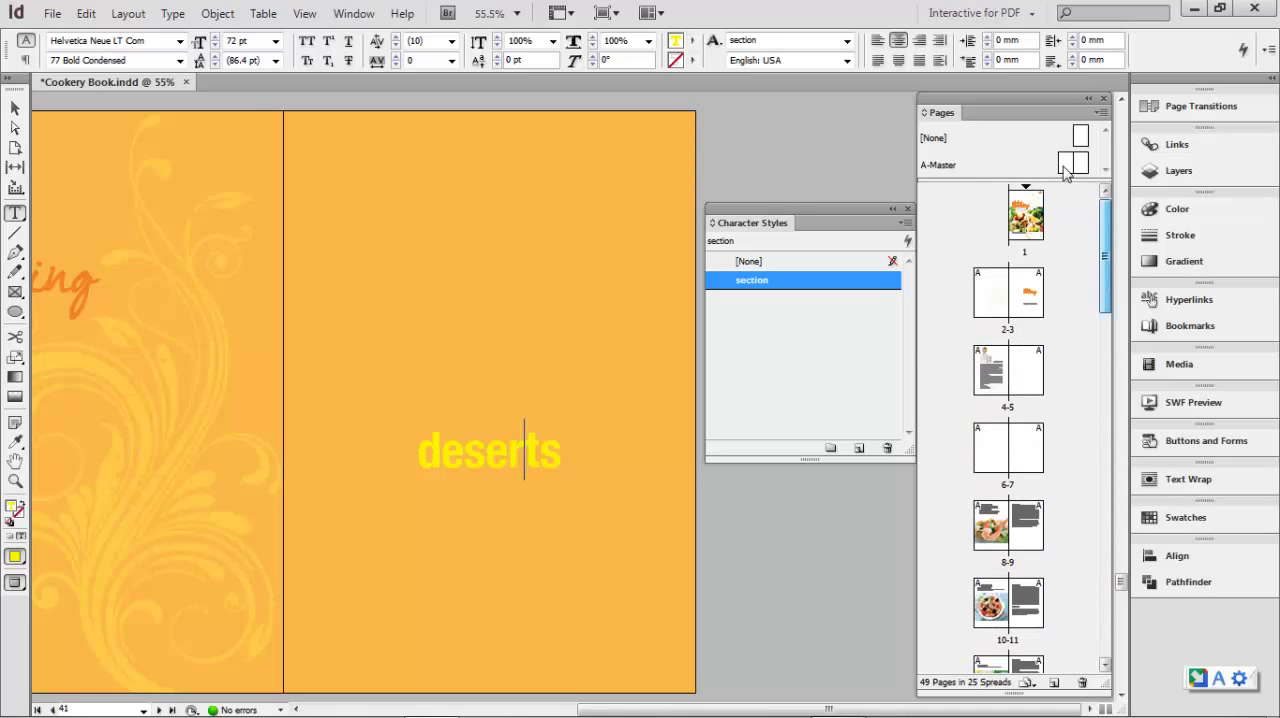
left_click(1030, 465)
double_click(1030, 465)
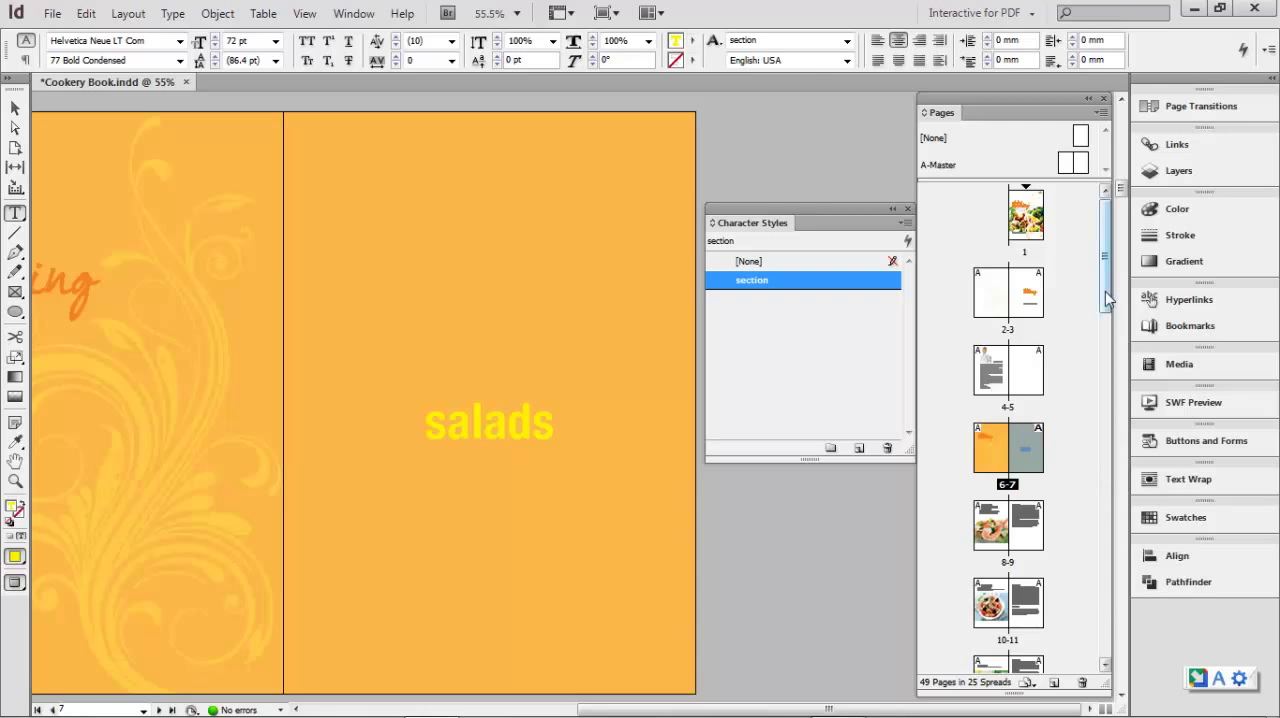
left_click_drag(1108, 298, 1106, 355)
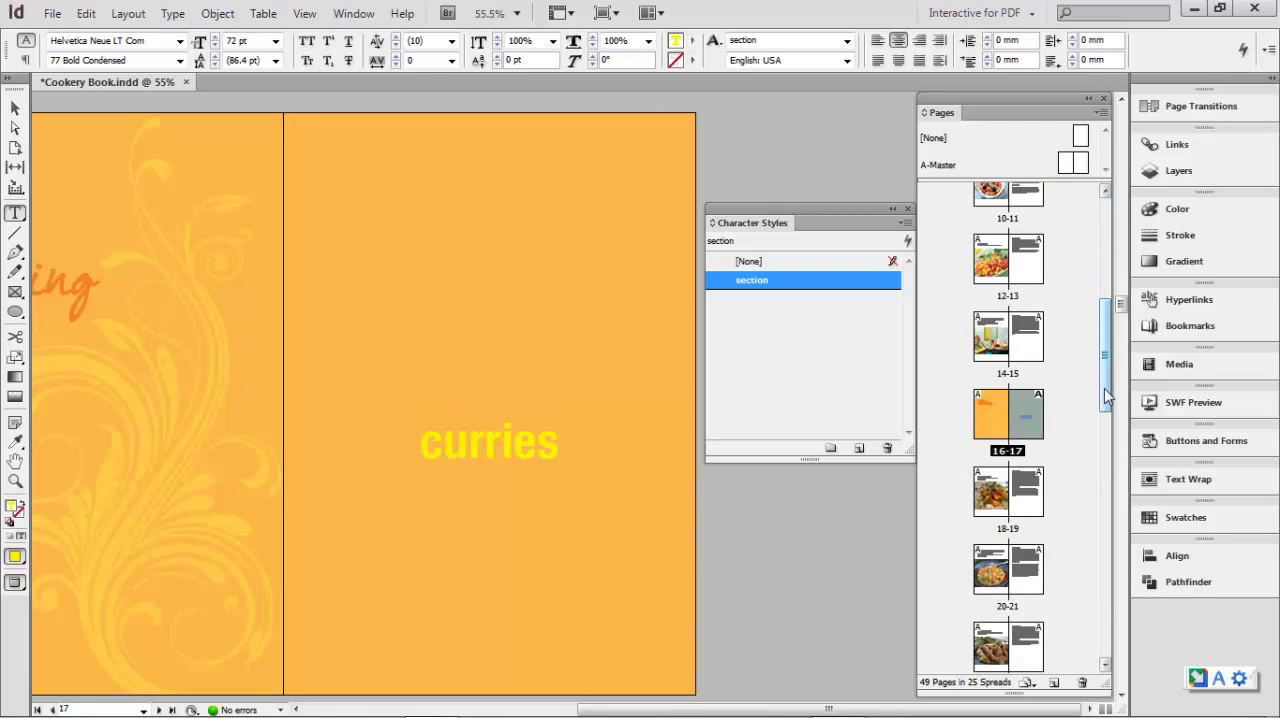
left_click_drag(1108, 397, 1106, 484)
double_click(1025, 373)
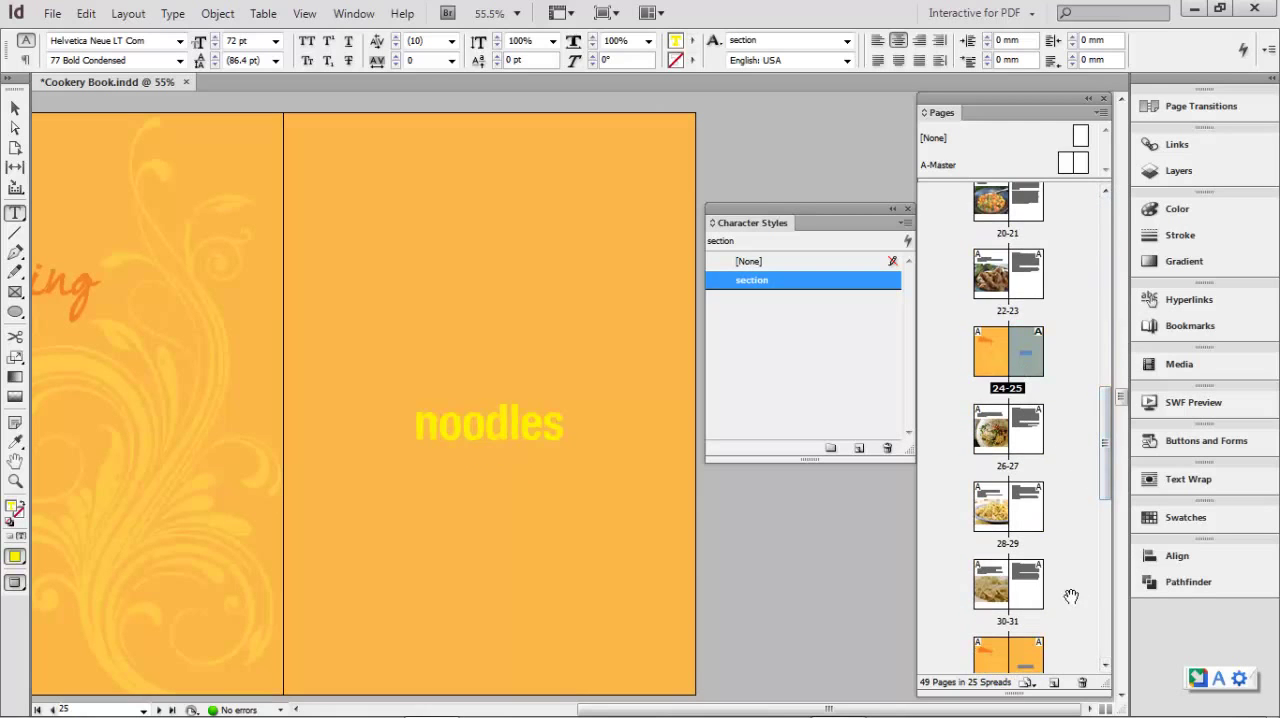
scroll(1048, 467, "down", 3)
double_click(1030, 430)
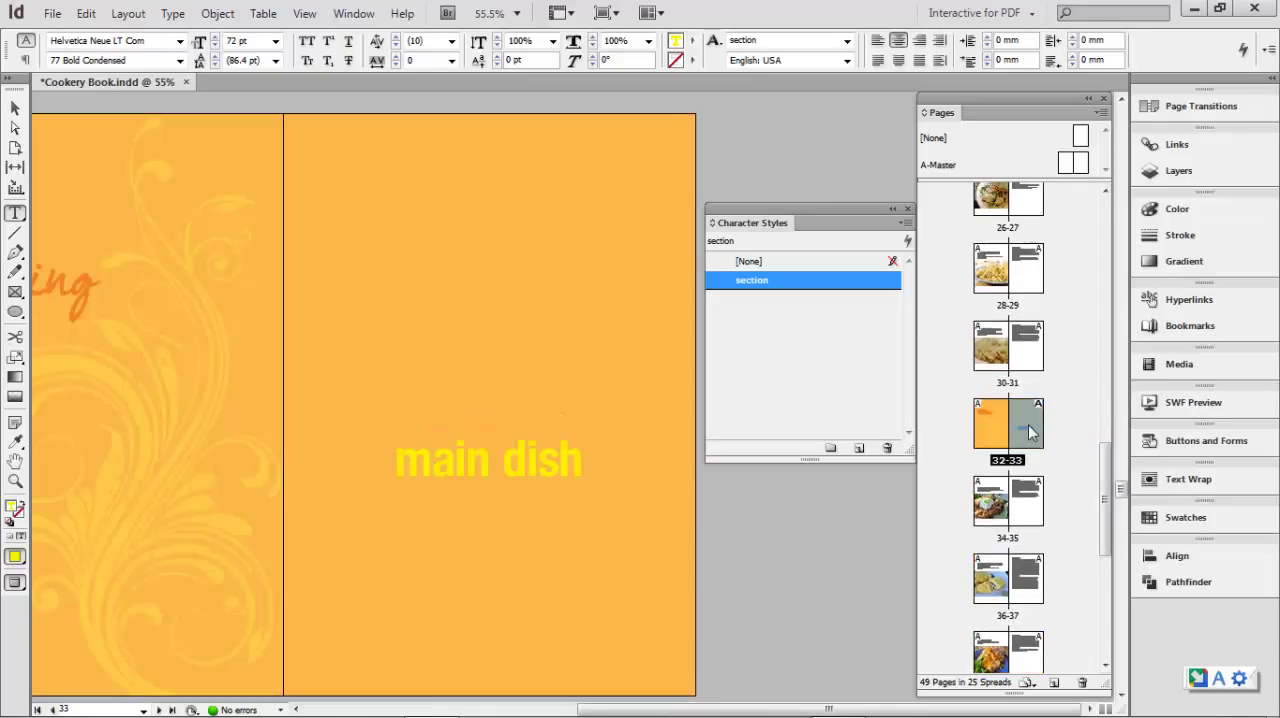
left_click_drag(1104, 508, 1098, 630)
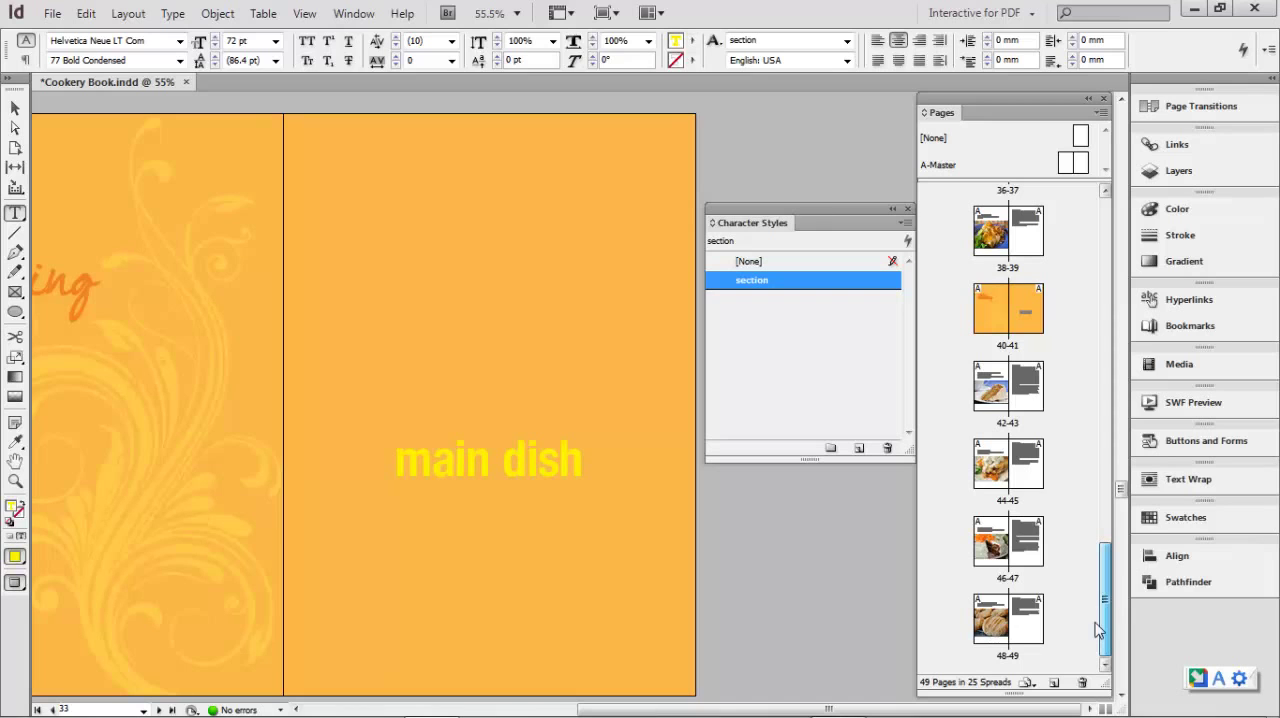
left_click_drag(1097, 630, 1088, 259)
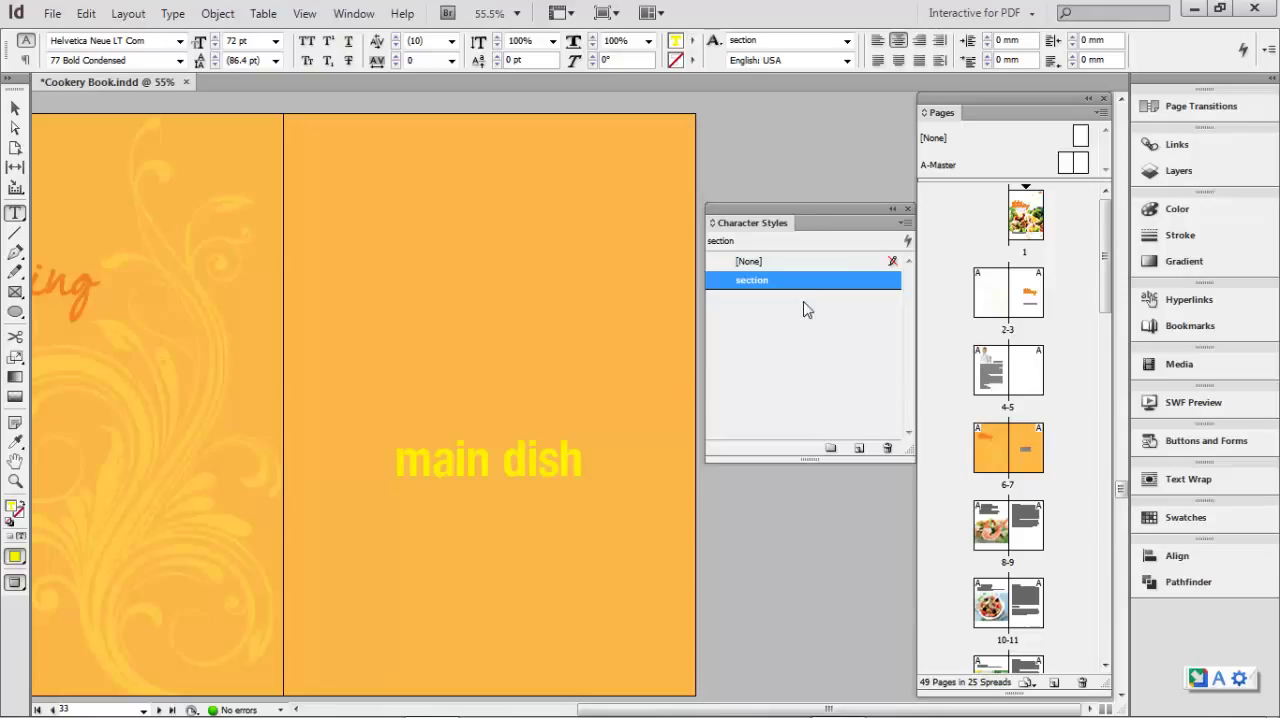
- Close the character styles and show the paragraph styles beside the page spread
left_click(907, 209)
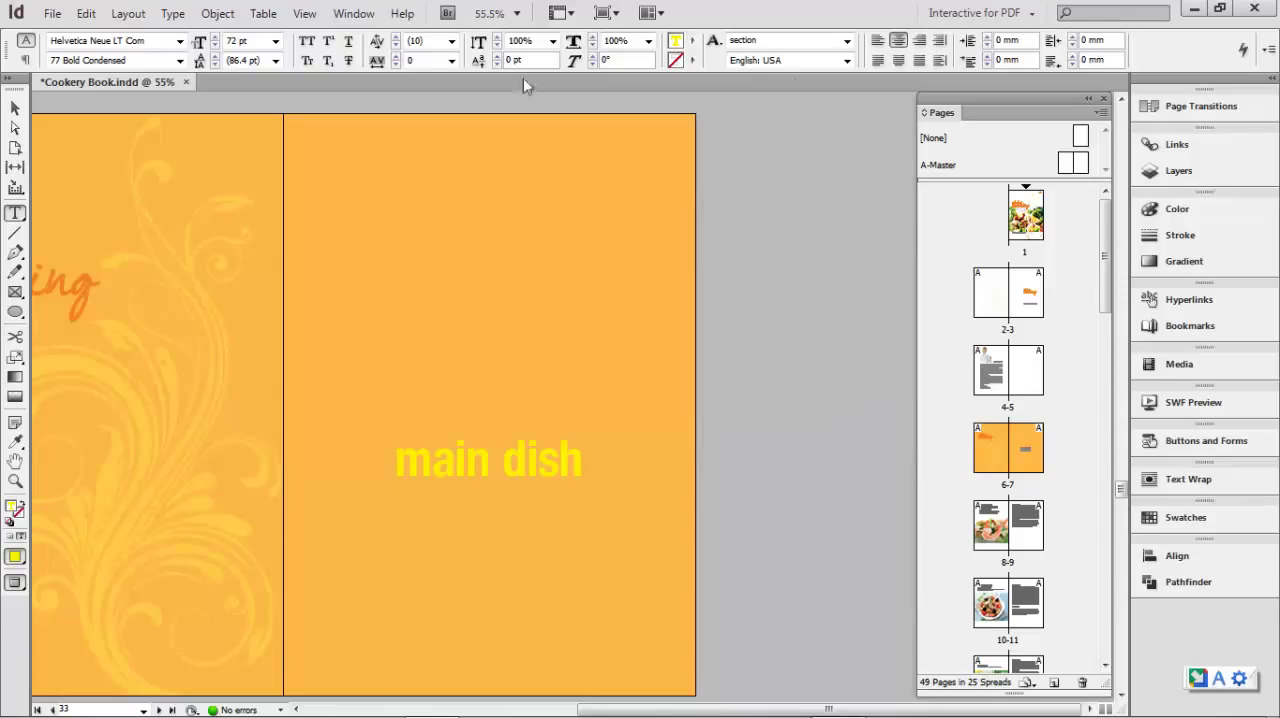
left_click(354, 13)
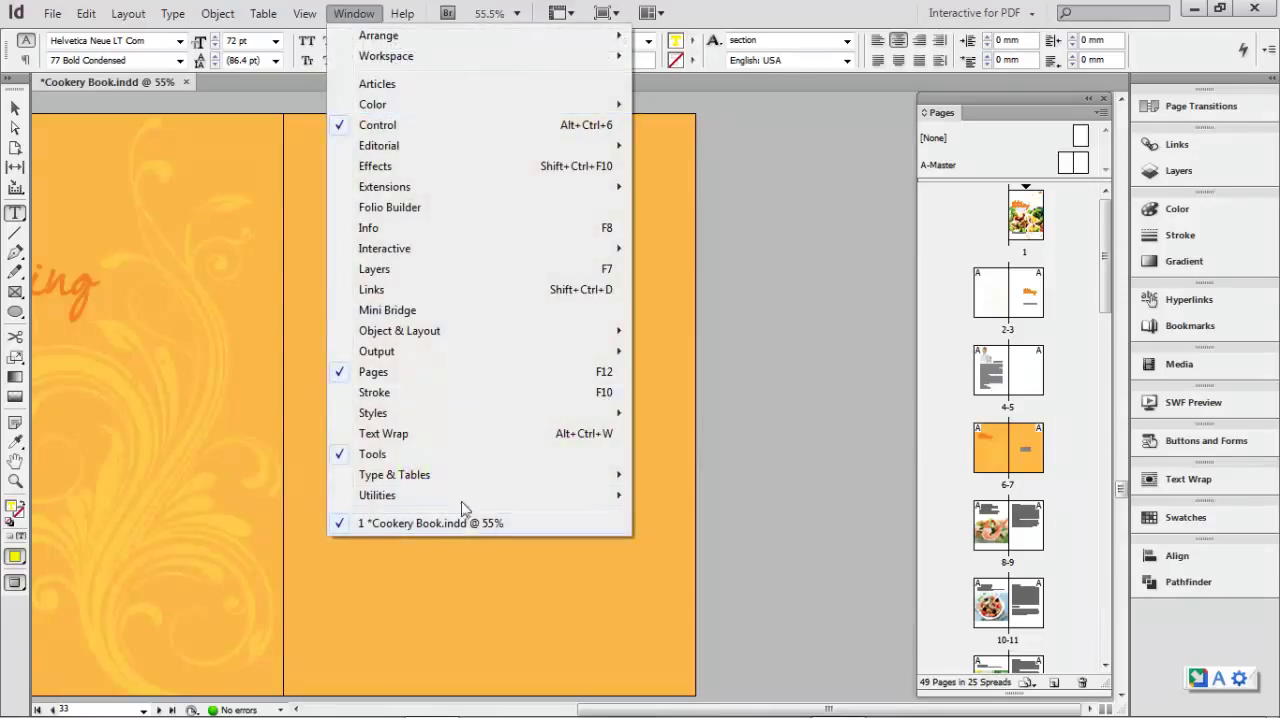
mouse_move(451, 412)
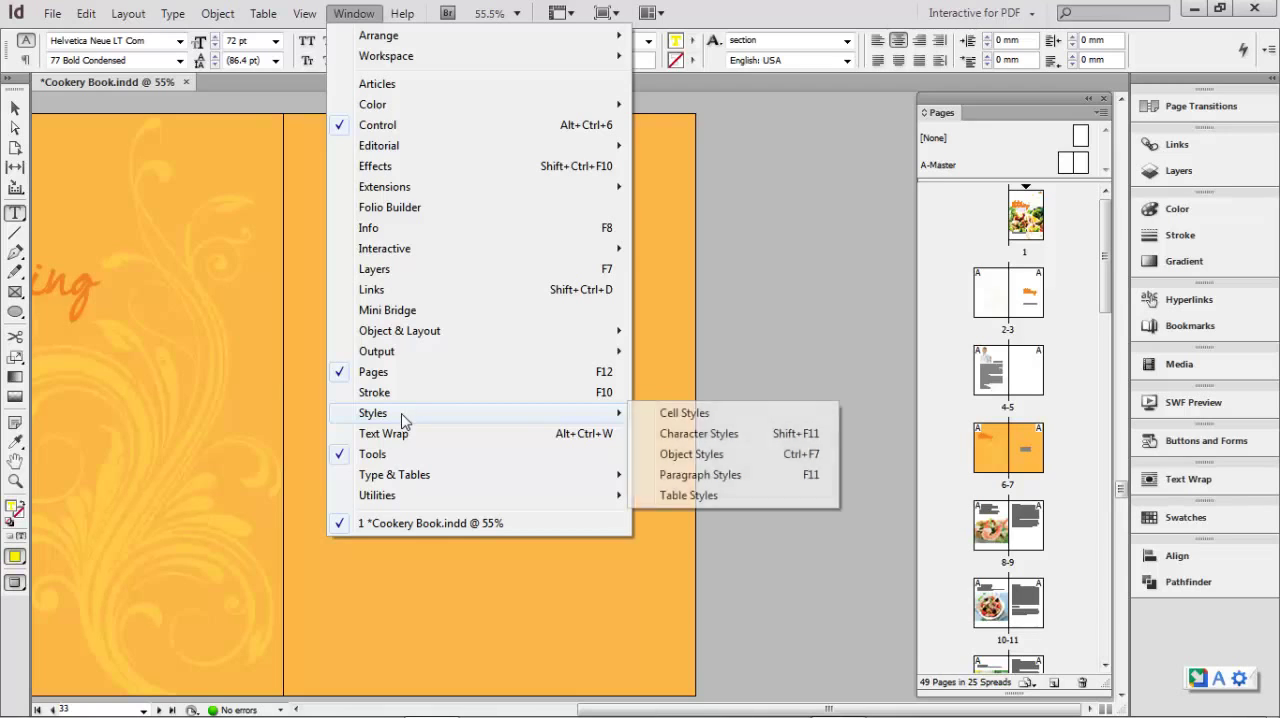
left_click(699, 481)
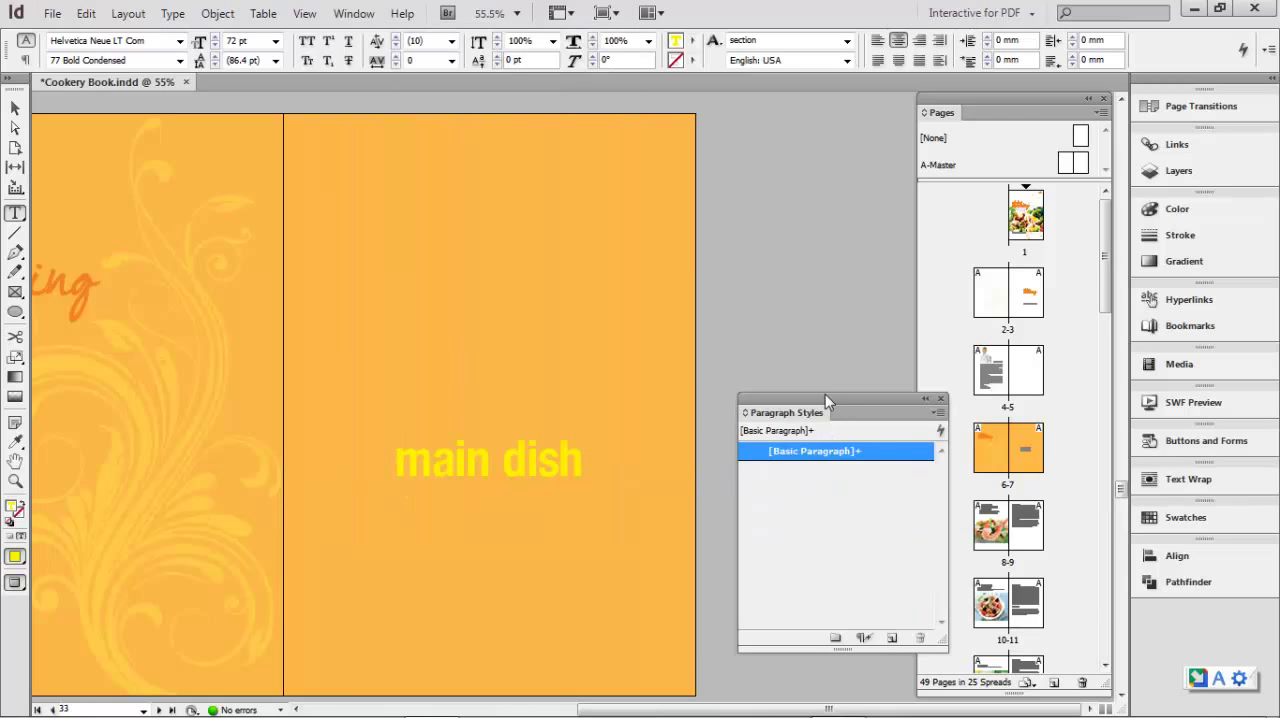
left_click_drag(825, 394, 779, 186)
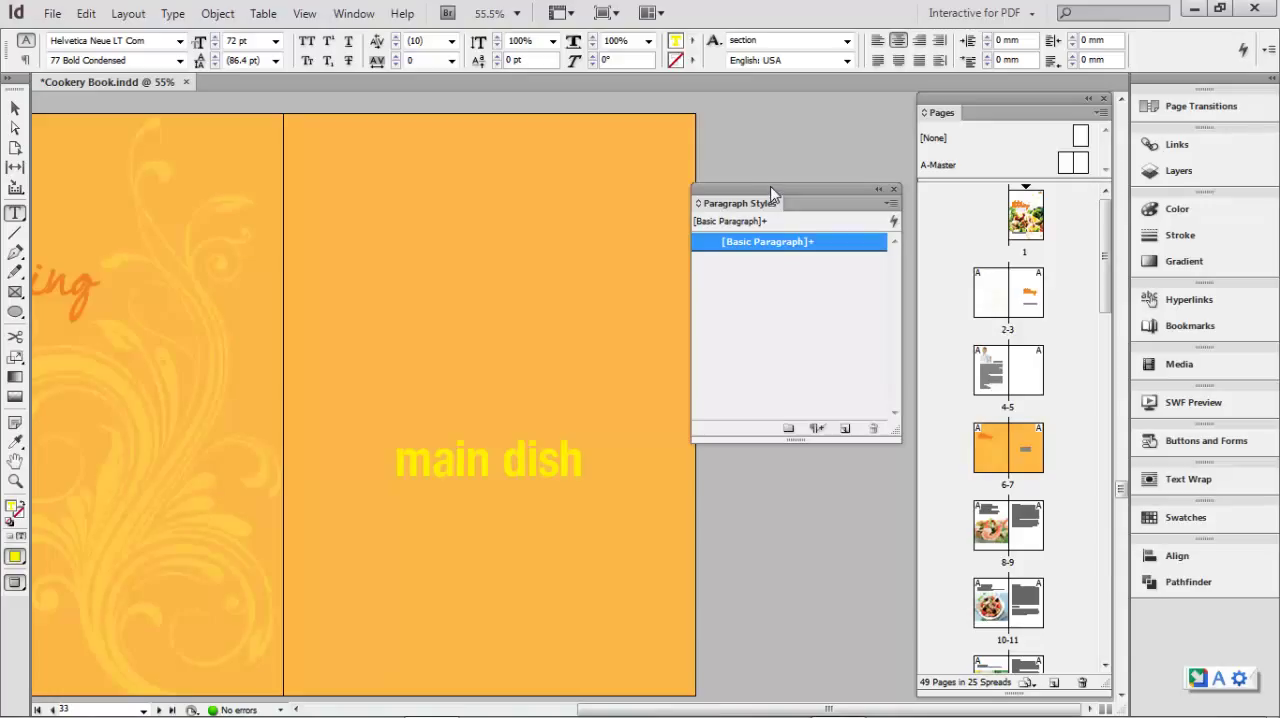
- Select the whole directions paragraph on page 9 and show its character formatting
double_click(1022, 524)
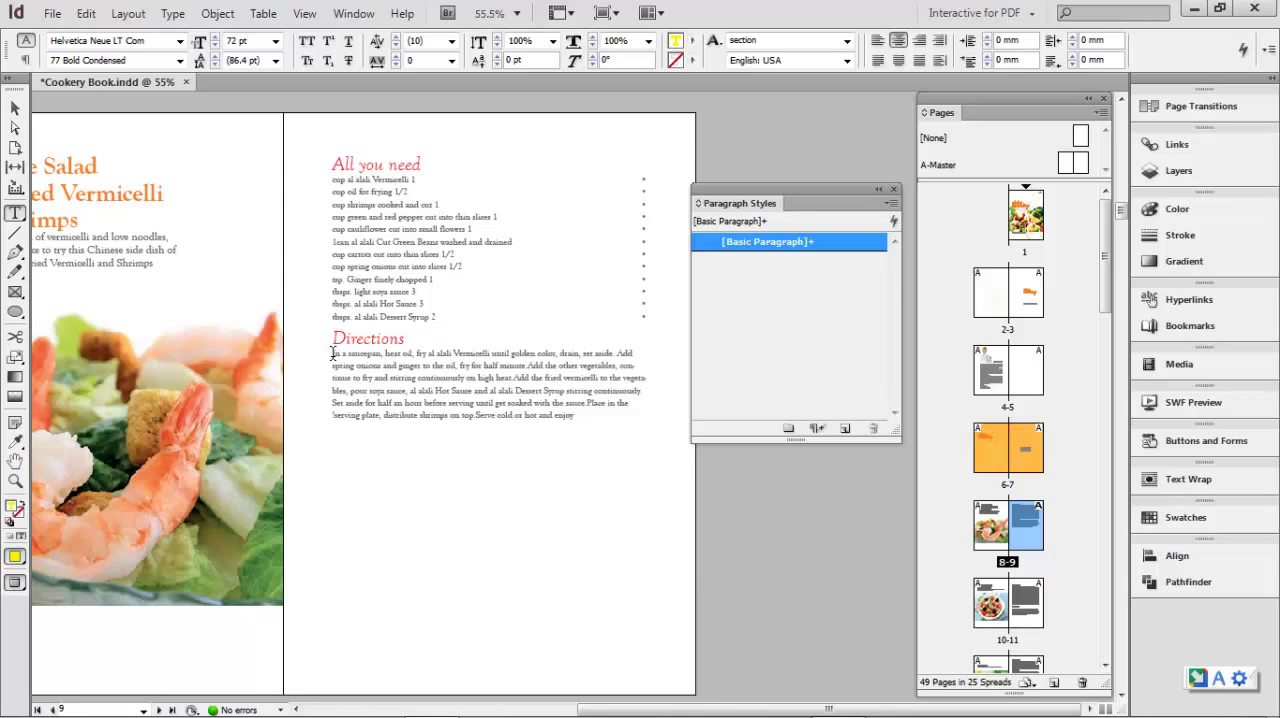
left_click_drag(334, 358, 456, 433)
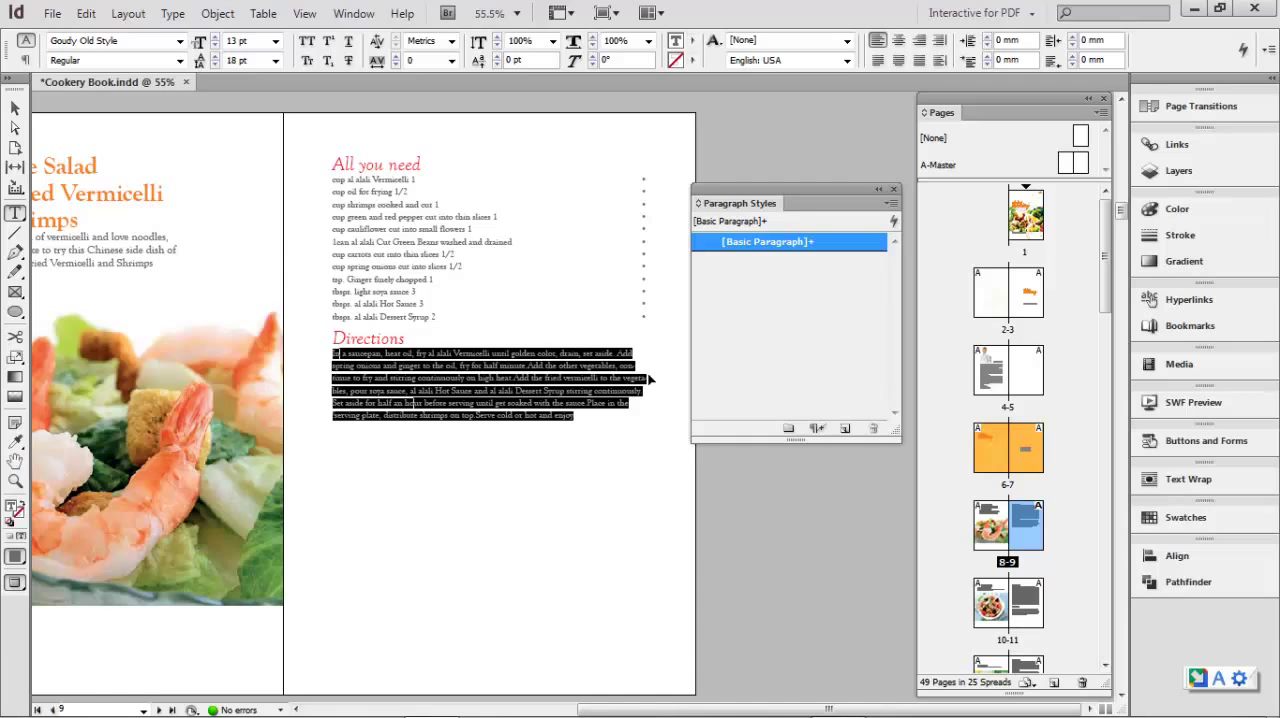
key("ctrl+t")
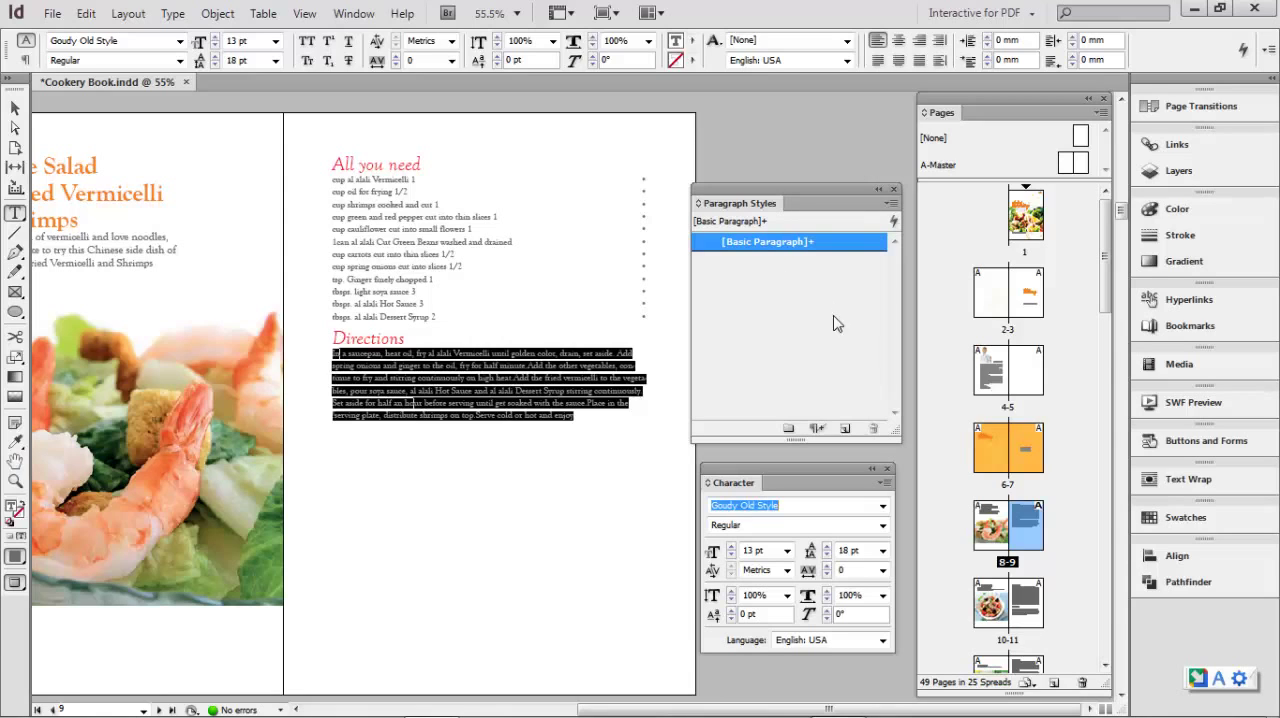
left_click(845, 429)
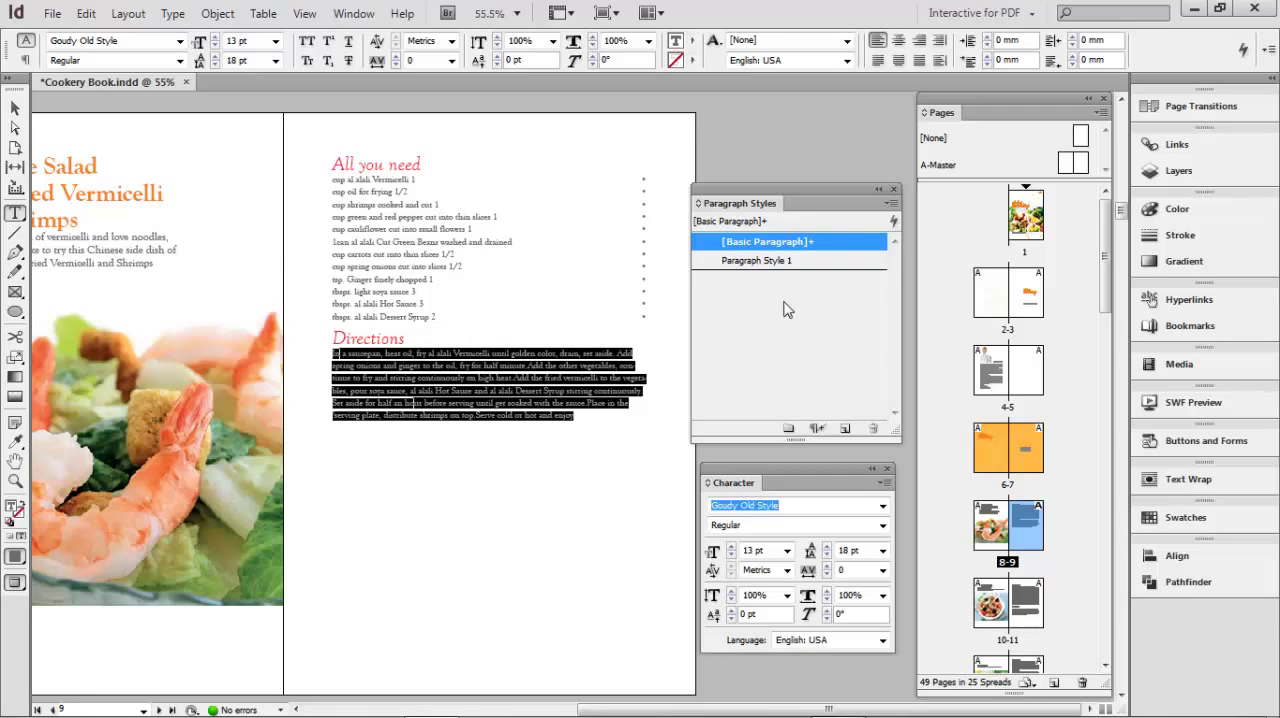
key("ctrl+z")
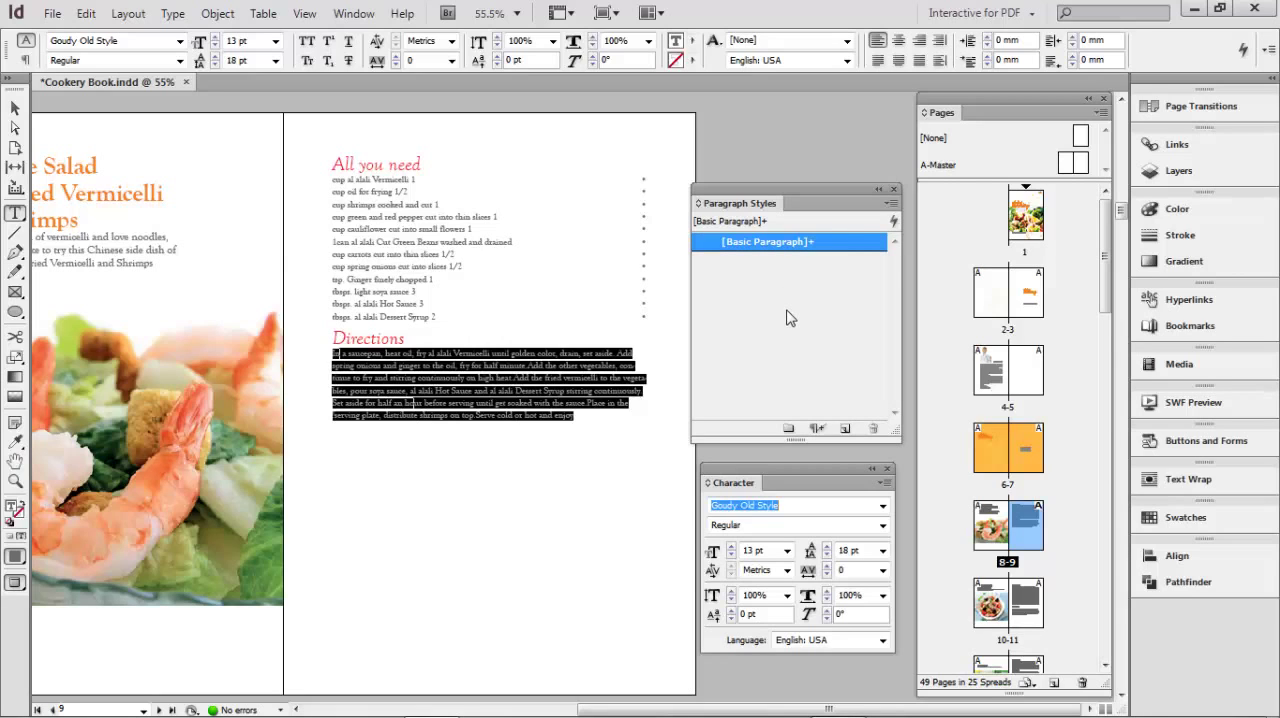
- Start a new paragraph style from the selected directions text and set its font family to Helvetica Neue LT Com
left_click(886, 205)
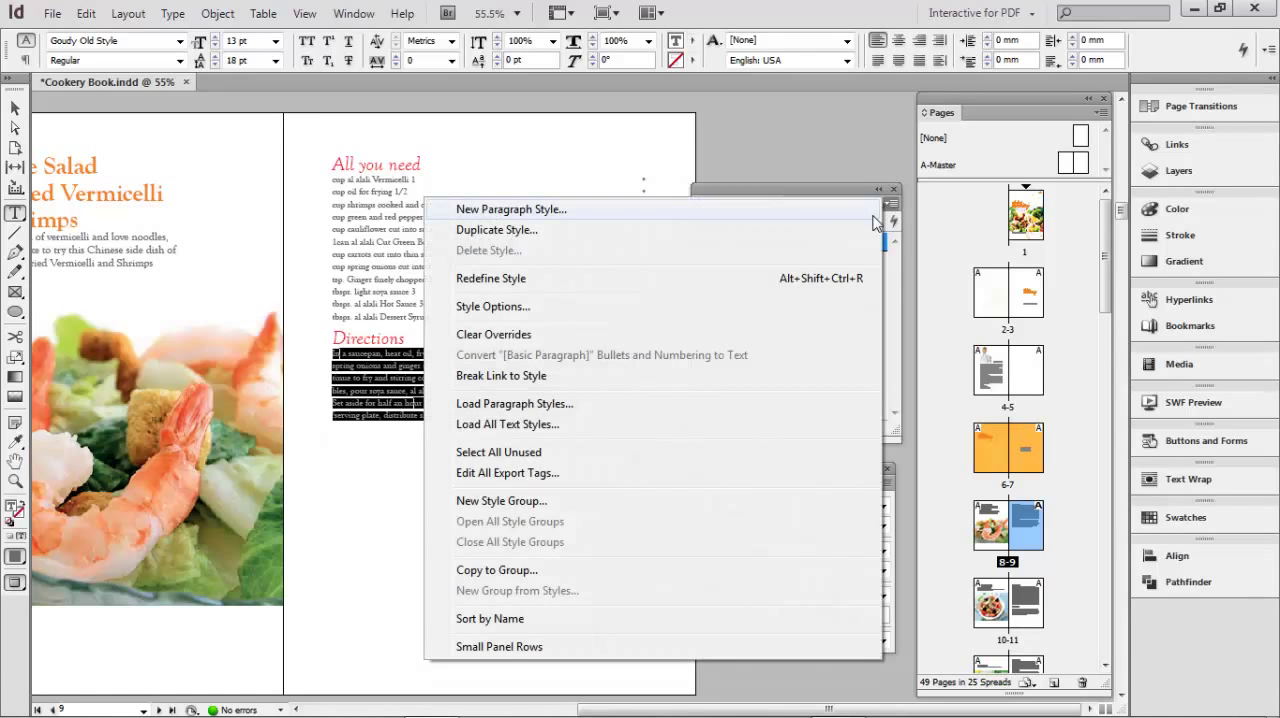
left_click(528, 209)
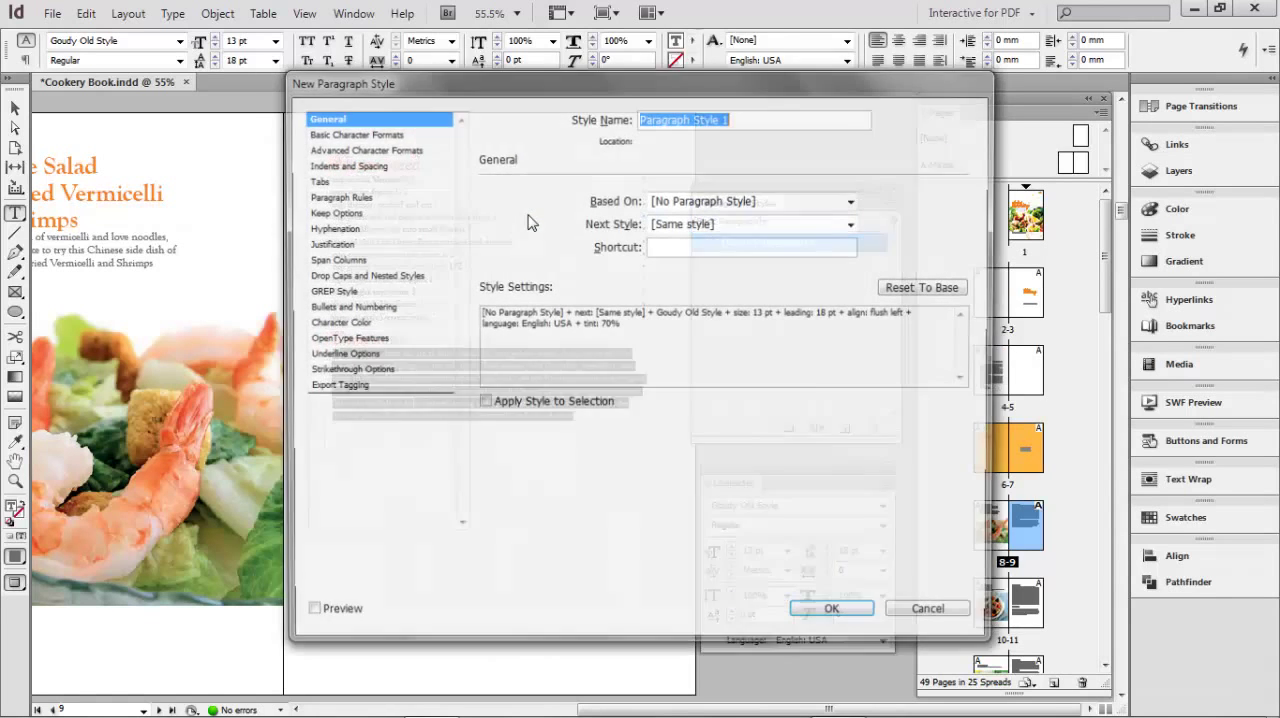
left_click_drag(587, 91, 873, 101)
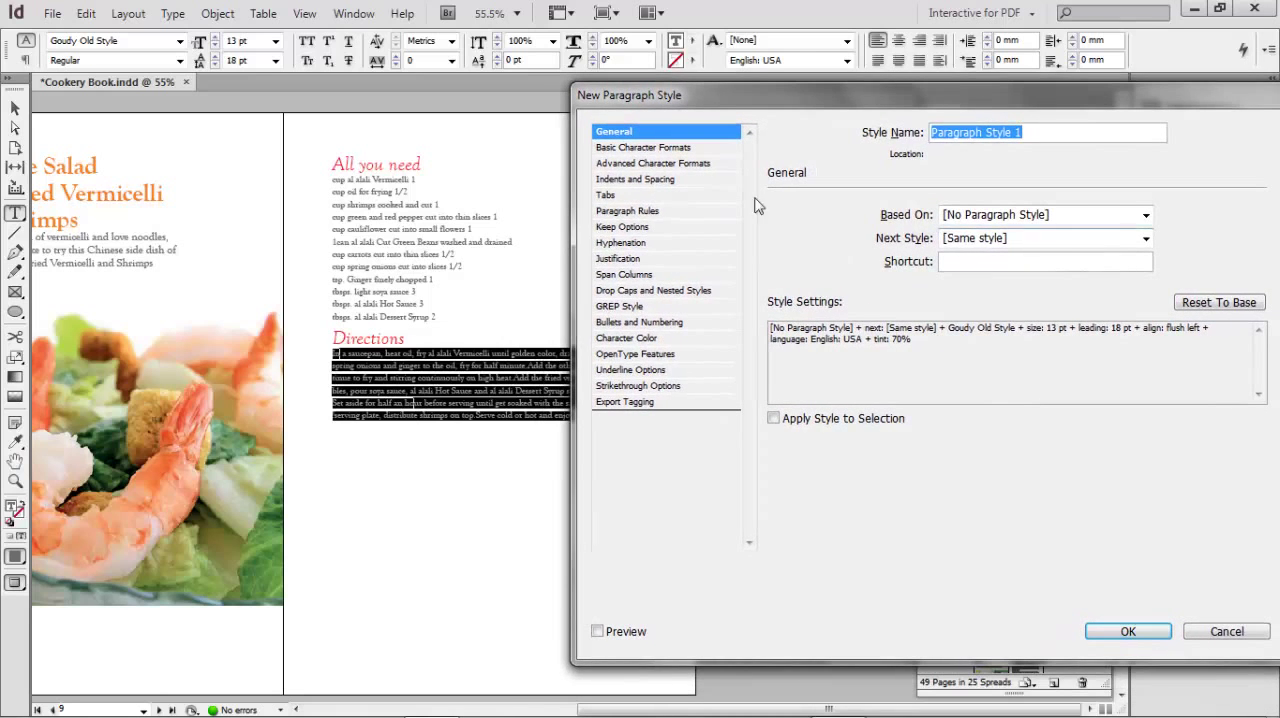
left_click(677, 149)
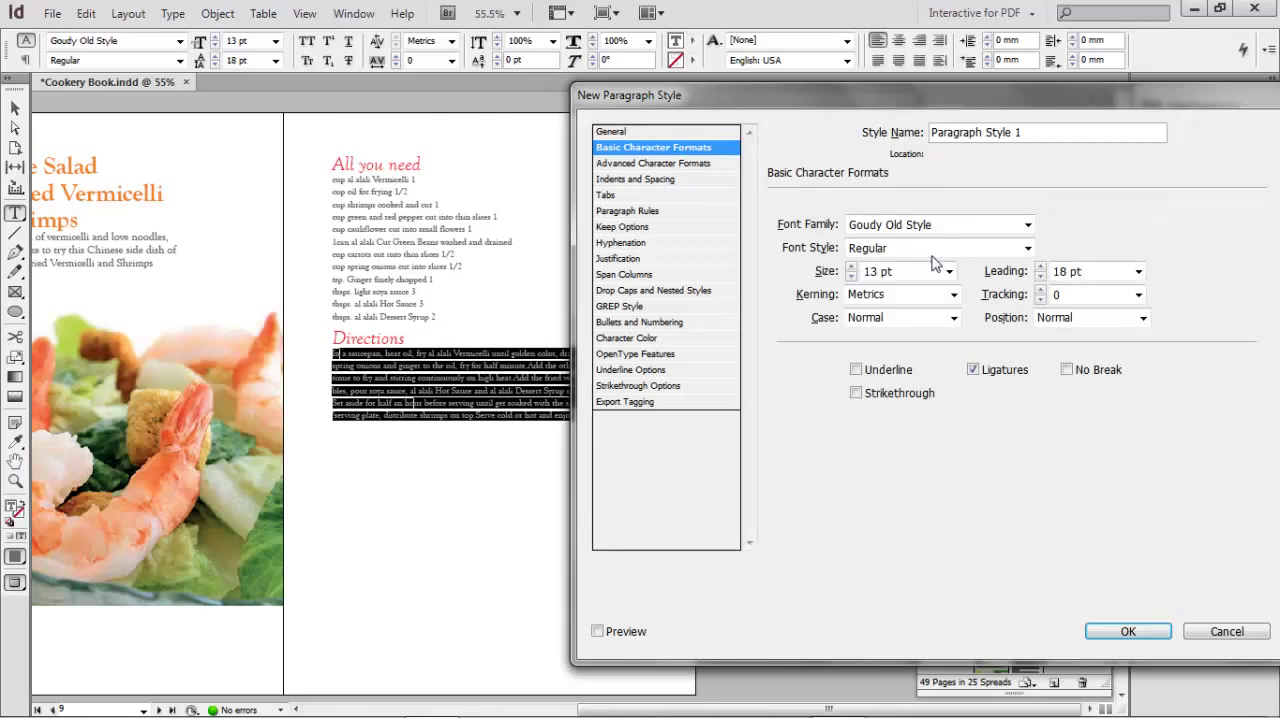
left_click_drag(935, 225, 822, 225)
type("Helvetica Neue LT Com")
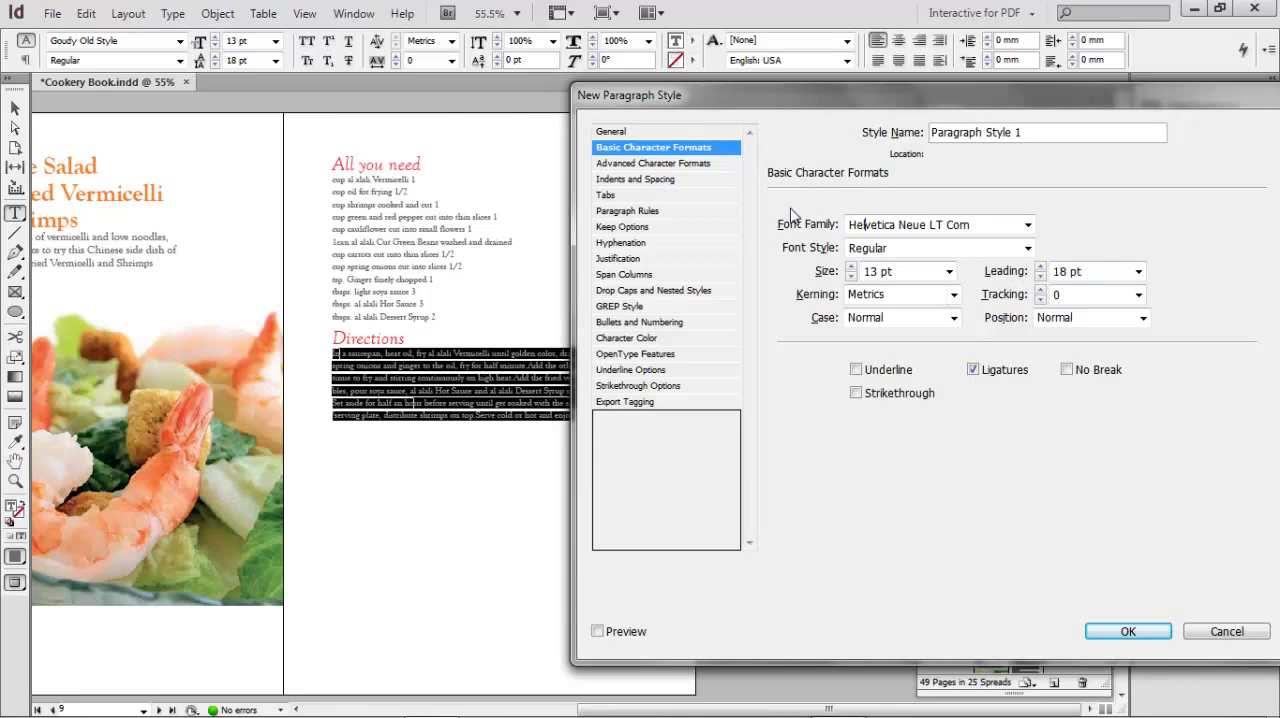
- Go through the new style's advanced character, indent, tab, rule and keep settings, and turn off hyphenation
left_click(648, 164)
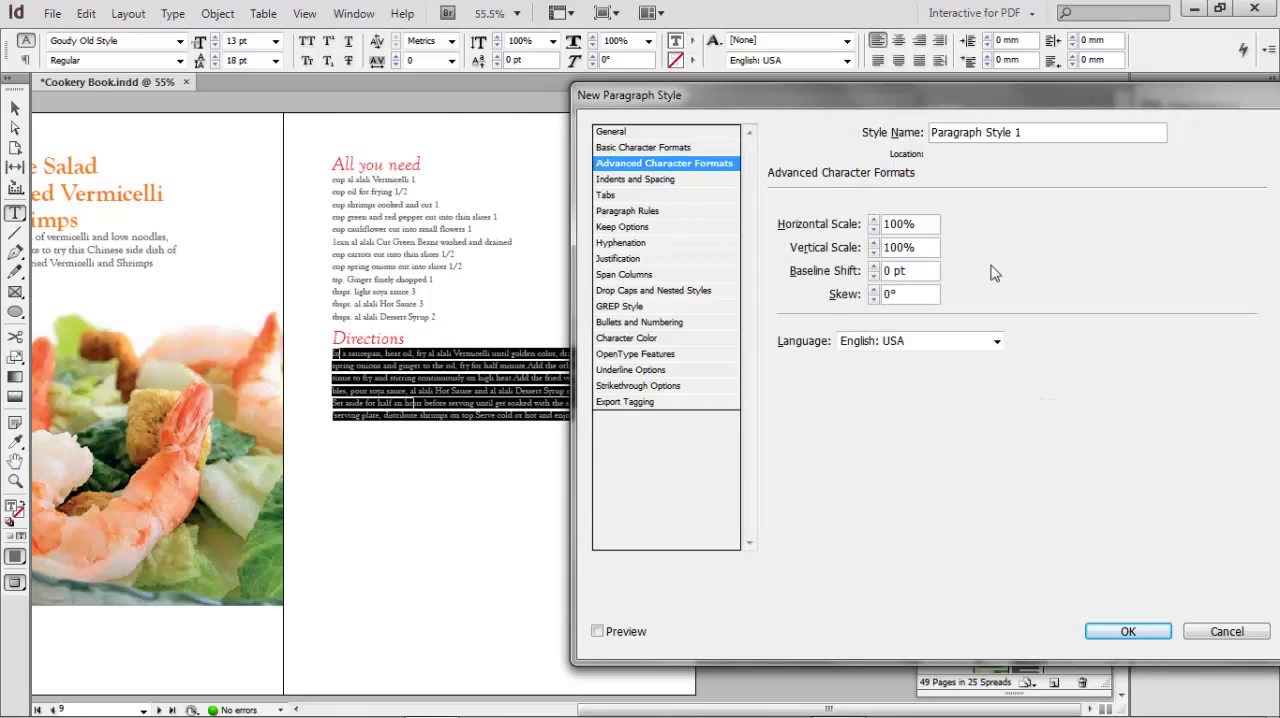
left_click(669, 180)
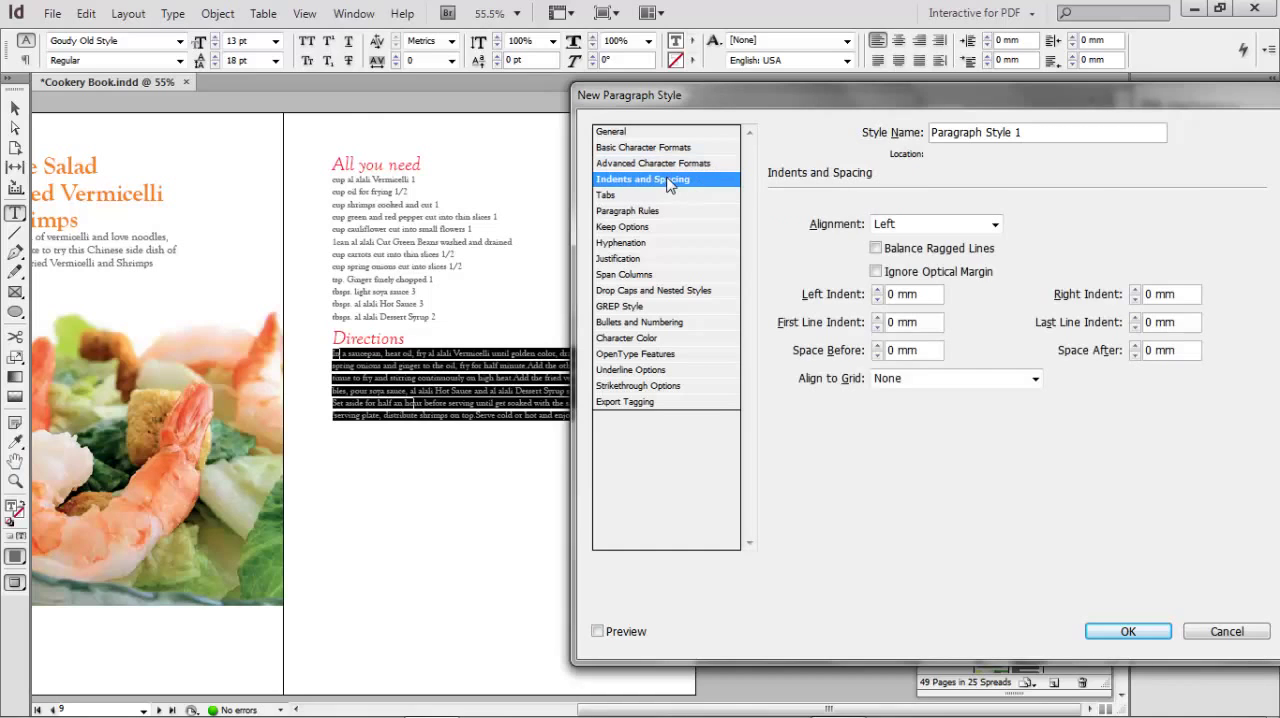
left_click(626, 197)
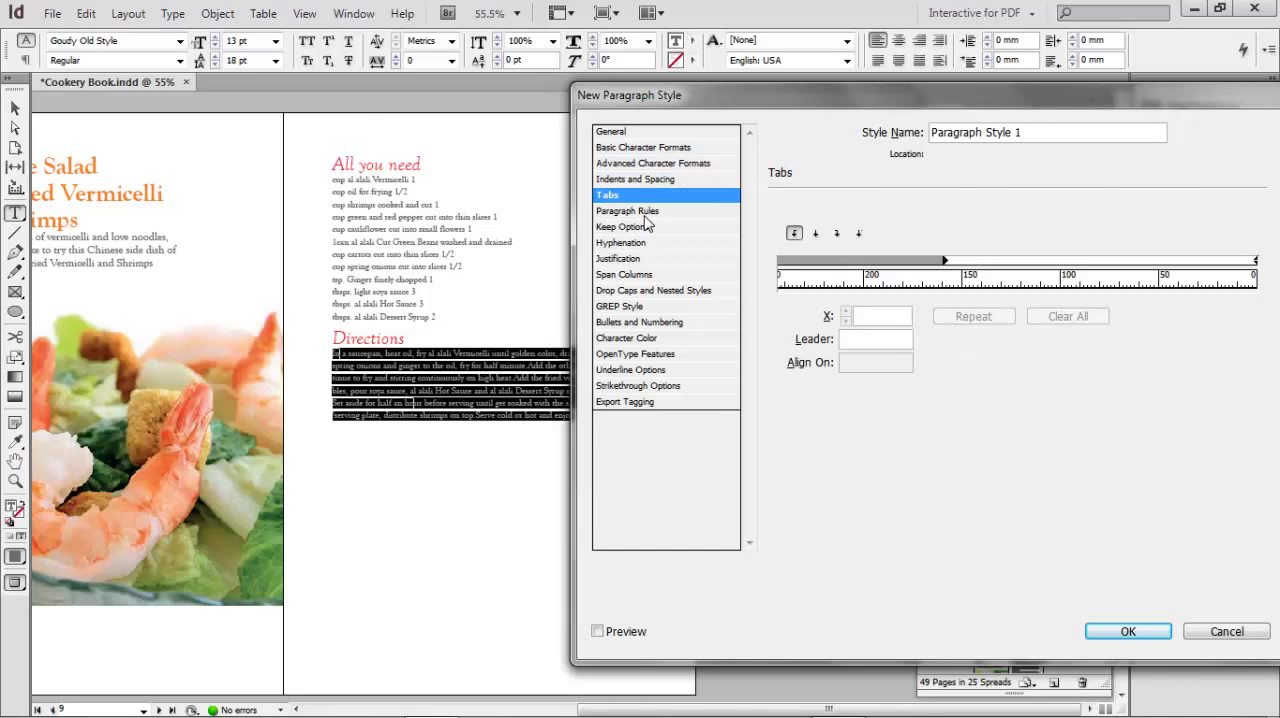
left_click(640, 212)
left_click(634, 231)
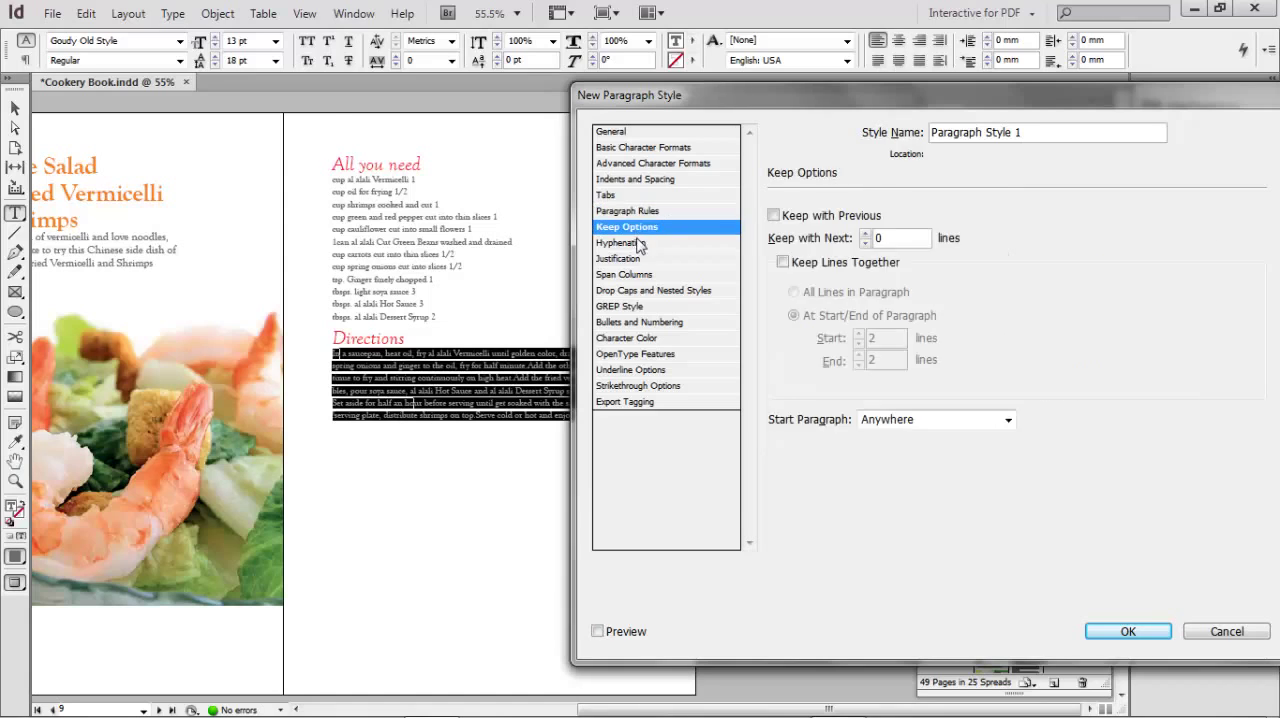
left_click(638, 244)
left_click(783, 214)
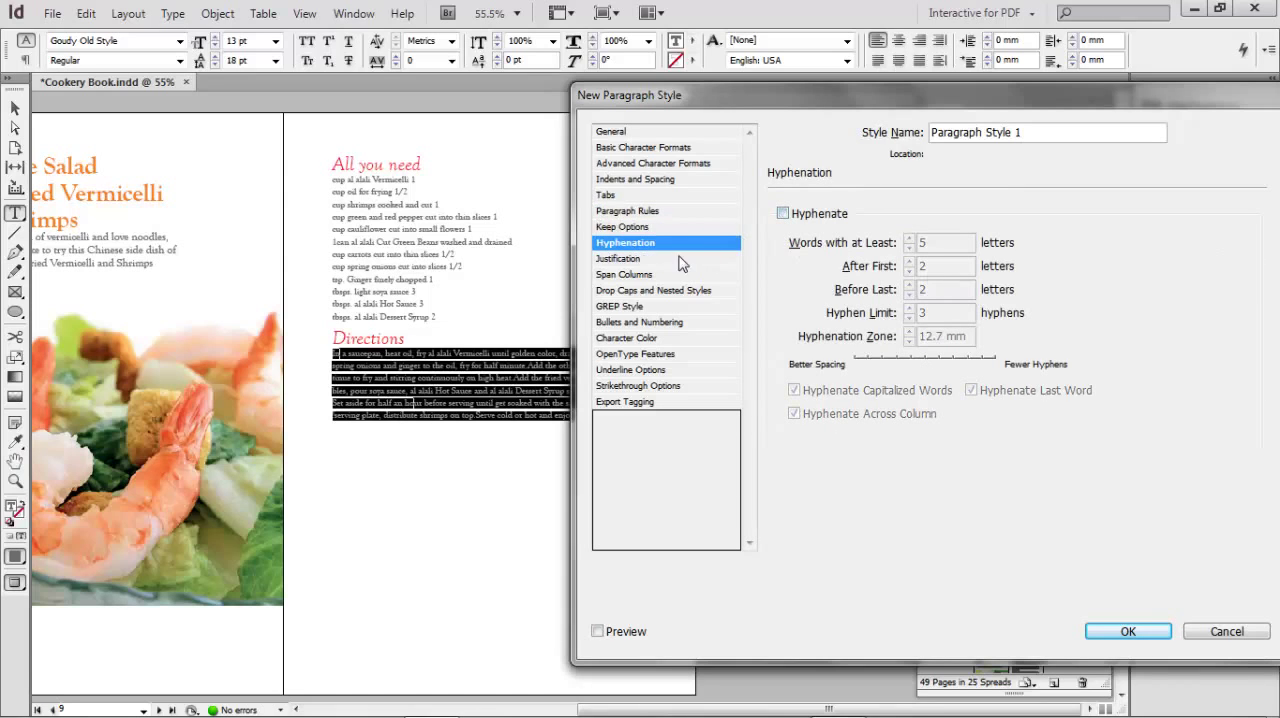
- Review the style's justification, column span, color and underline settings, set its space before to 2 mm, and save it
left_click(641, 261)
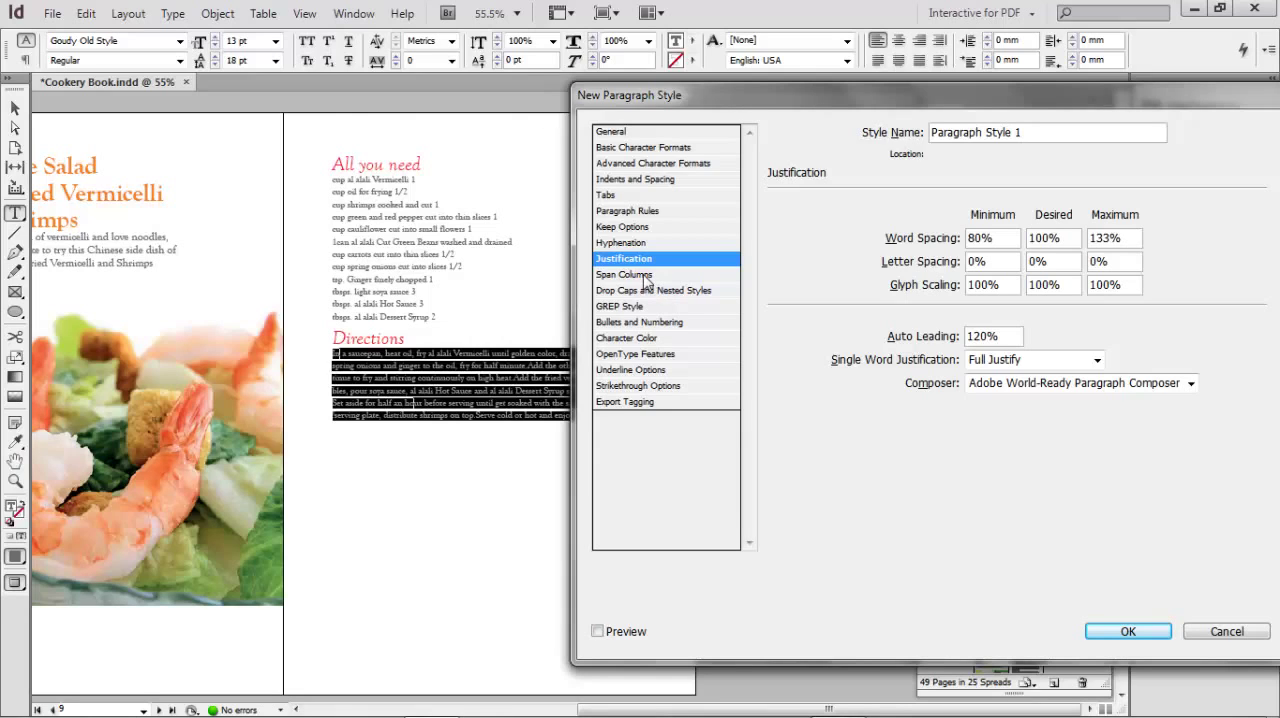
left_click(643, 275)
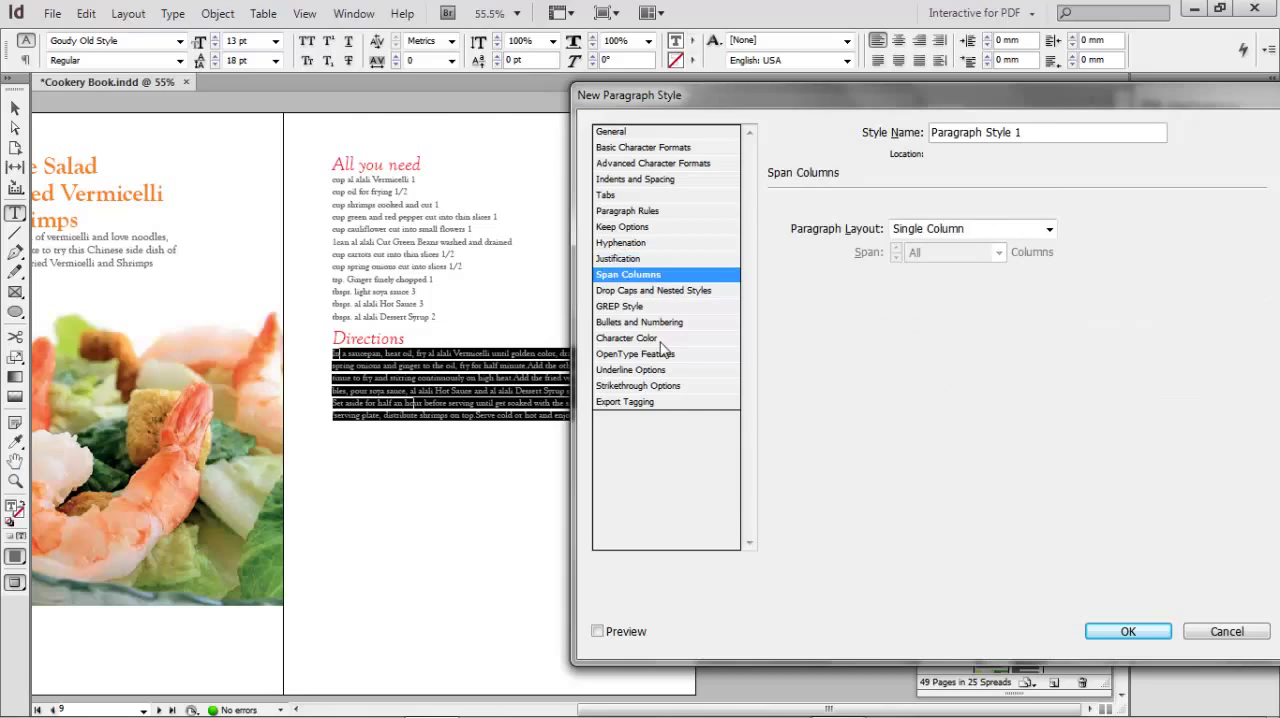
left_click(632, 338)
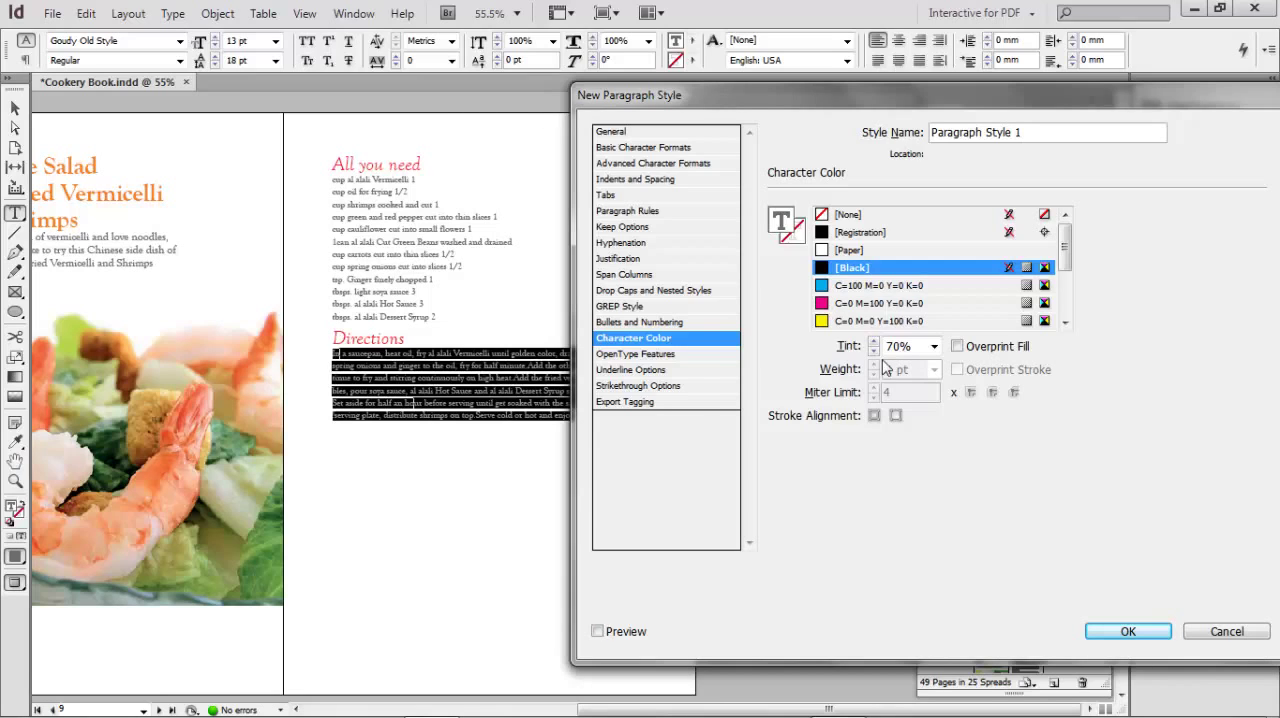
left_click(668, 380)
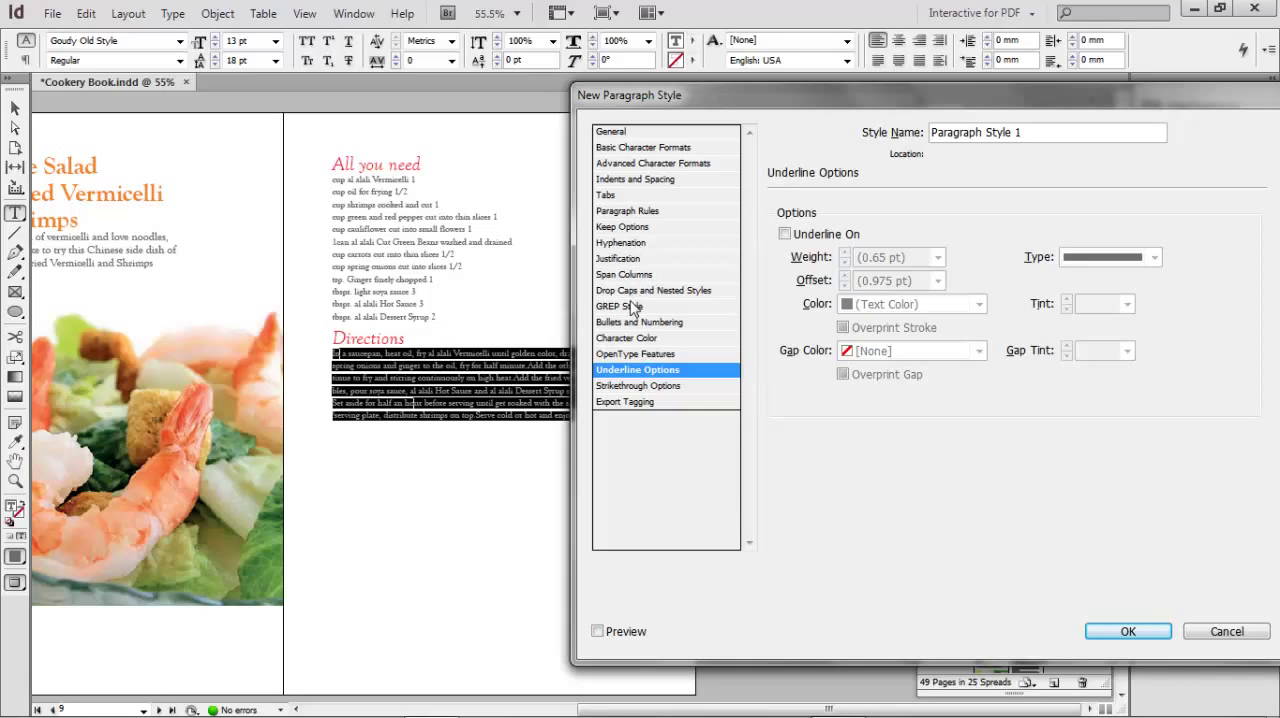
left_click(628, 180)
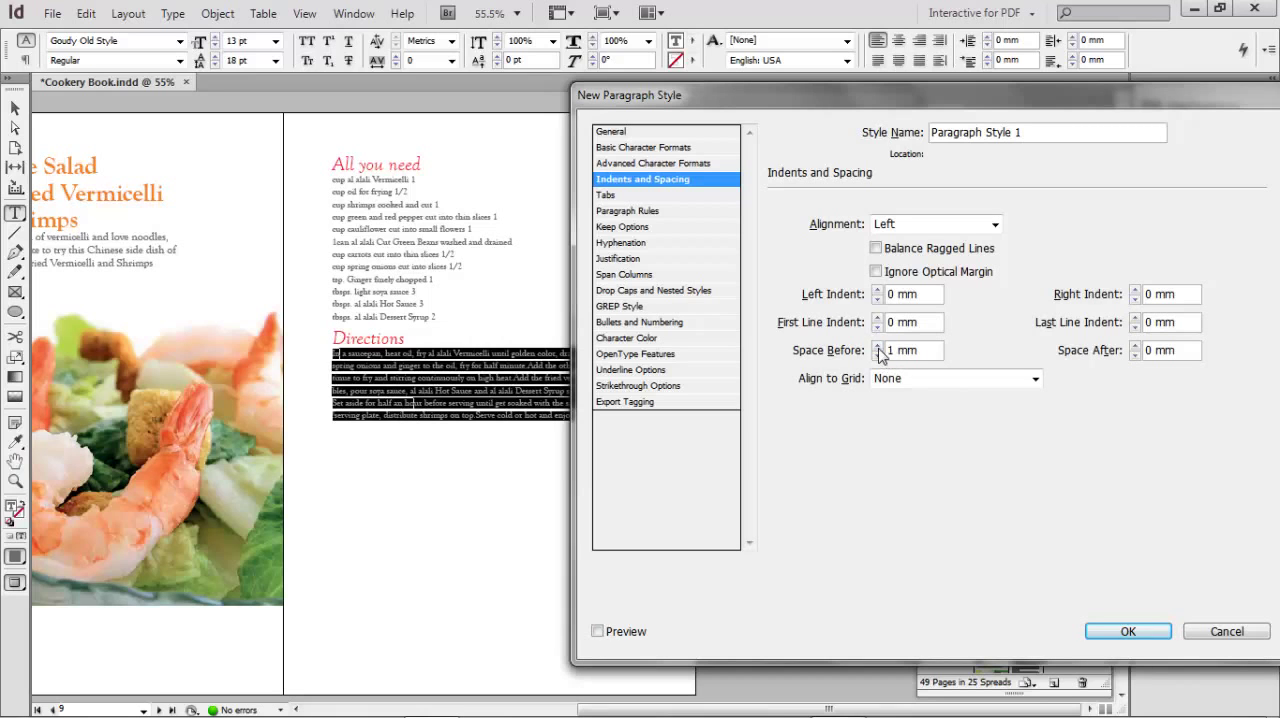
left_click(1135, 630)
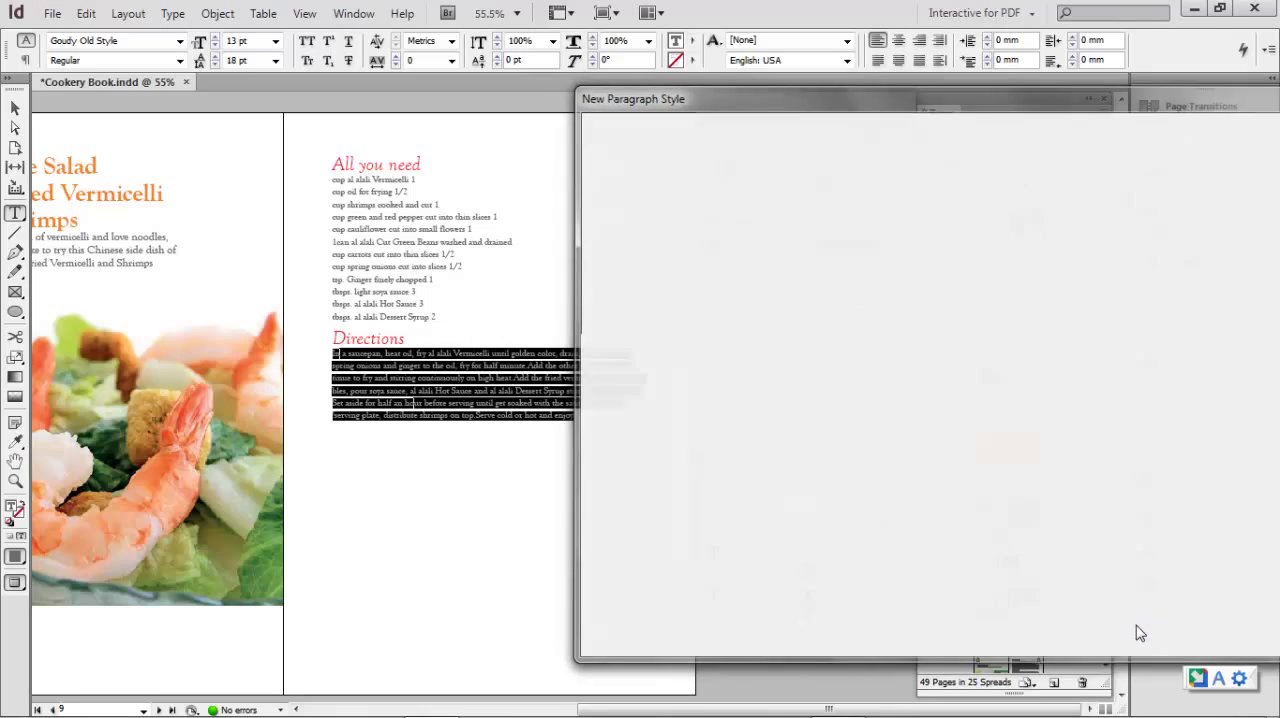
- Apply the new paragraph style to the directions text on page 9 and rename the style as direction 1
left_click_drag(334, 350, 445, 472)
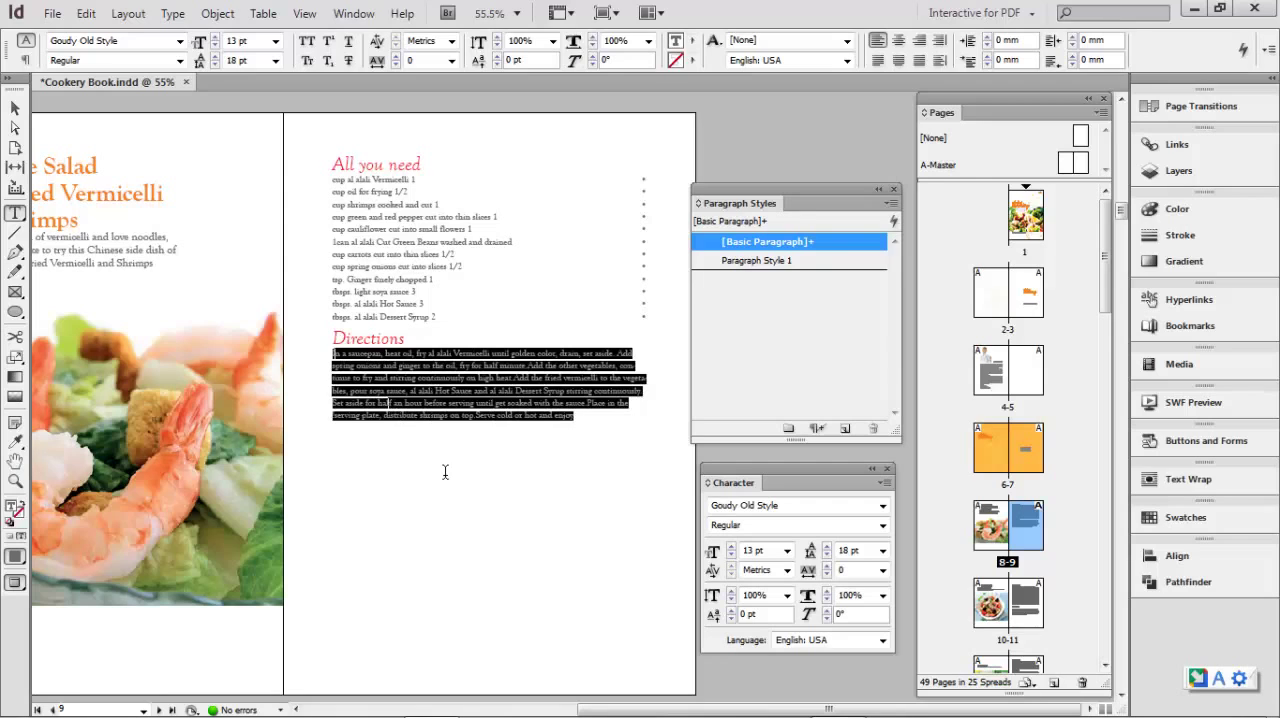
left_click(770, 264)
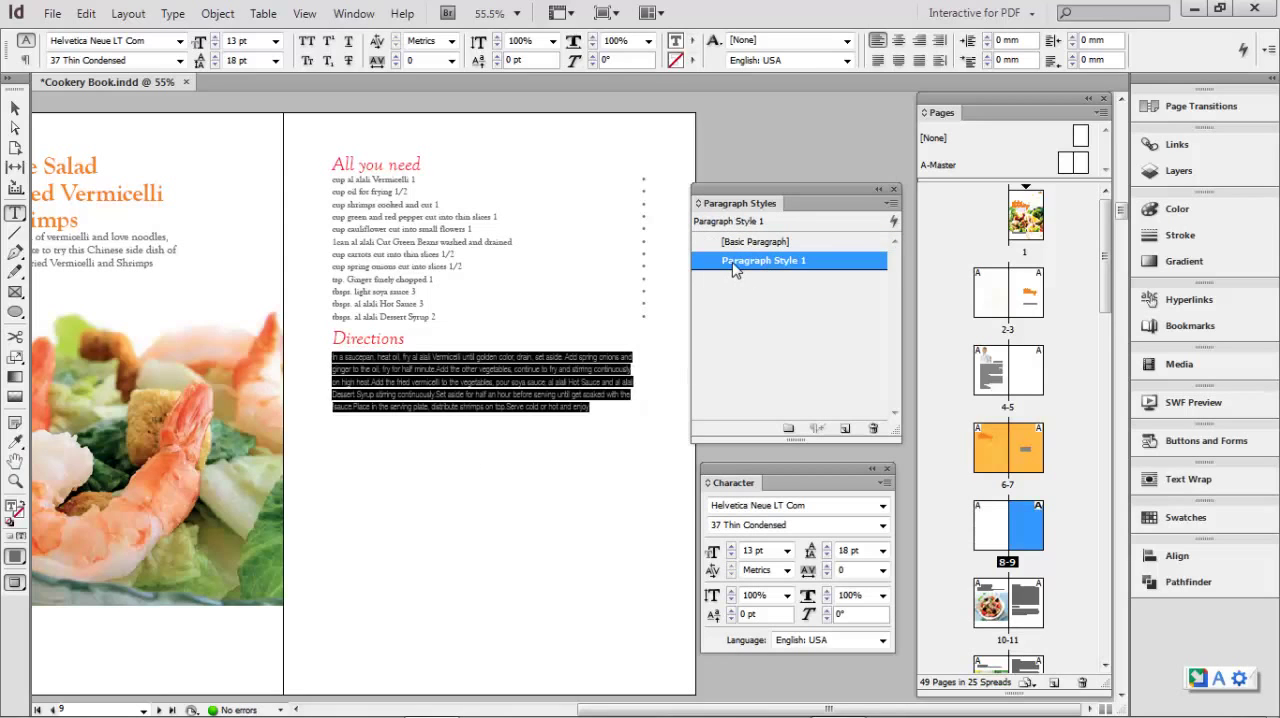
double_click(735, 264)
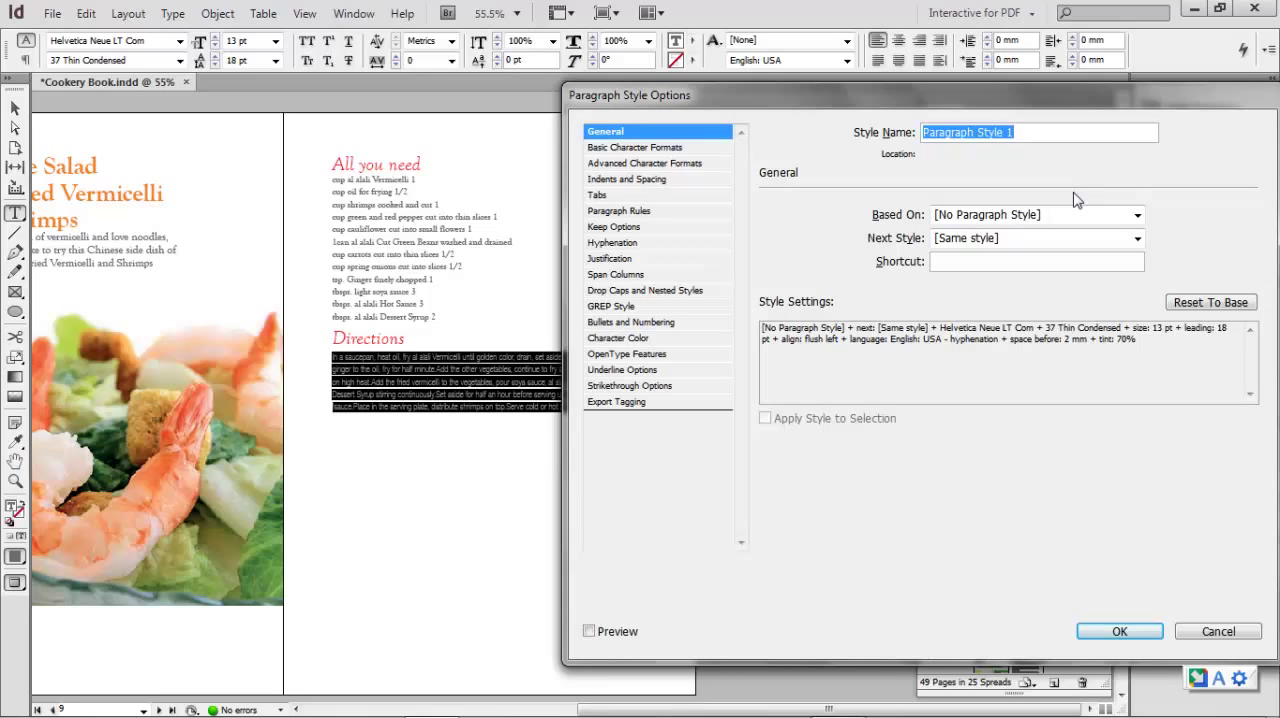
type("direction")
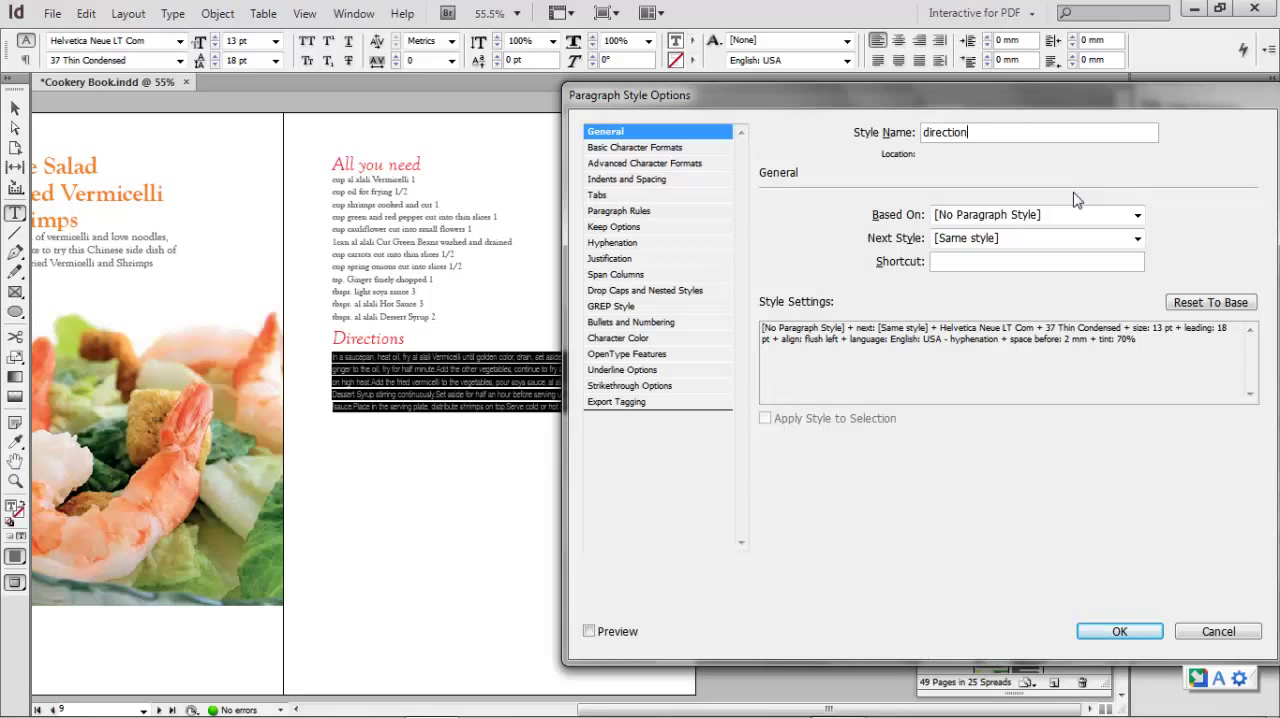
type(" 1")
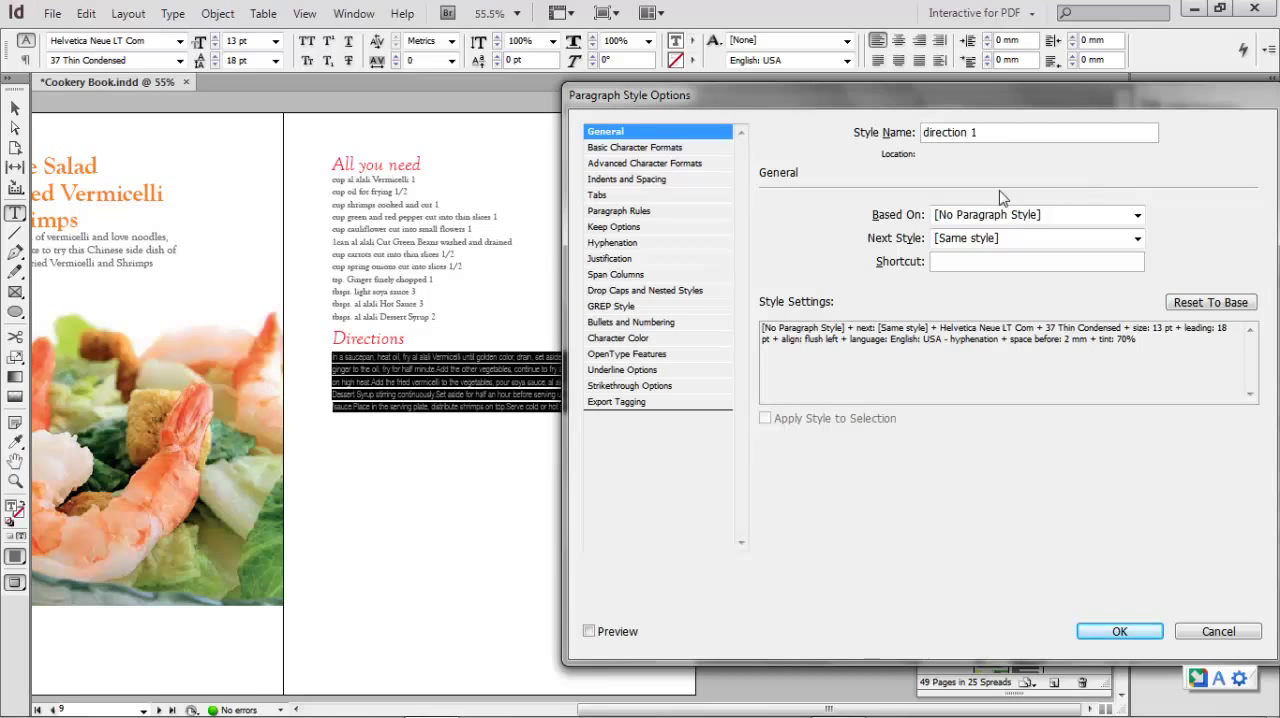
left_click(1119, 631)
- Examine the restyled directions paragraph up close together with its character formatting
left_click(433, 353)
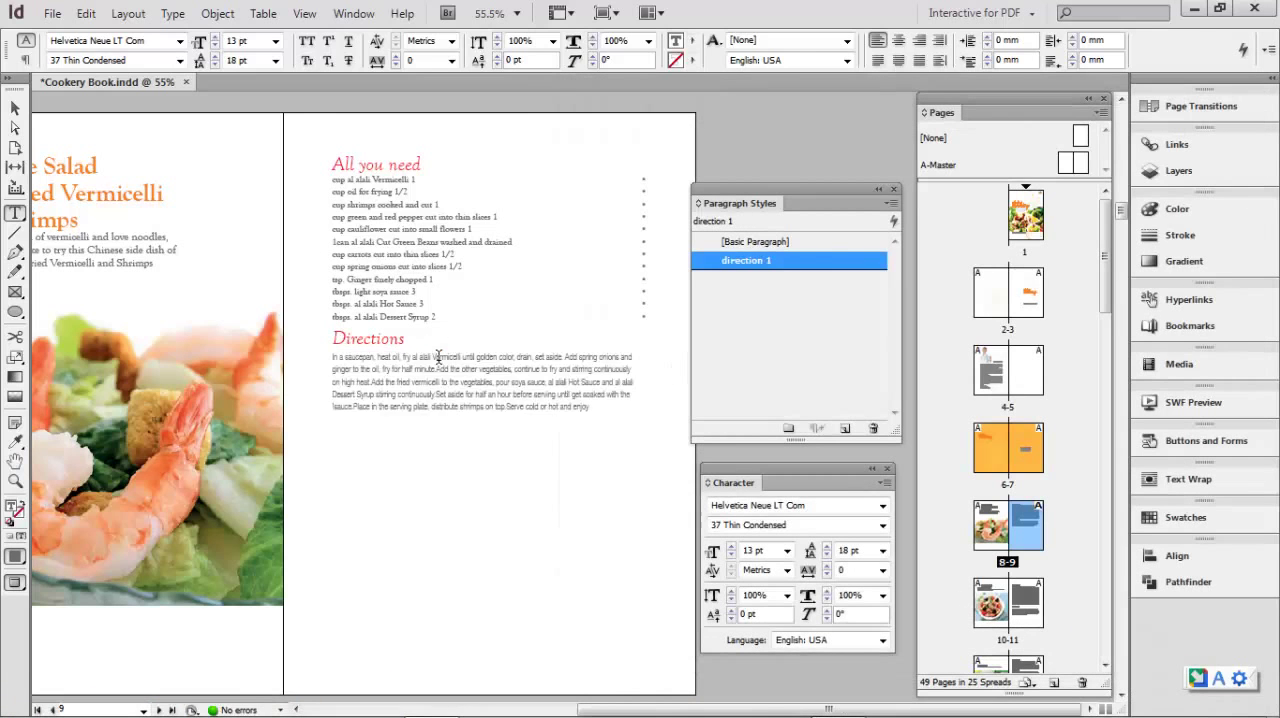
left_click_drag(333, 355, 475, 422)
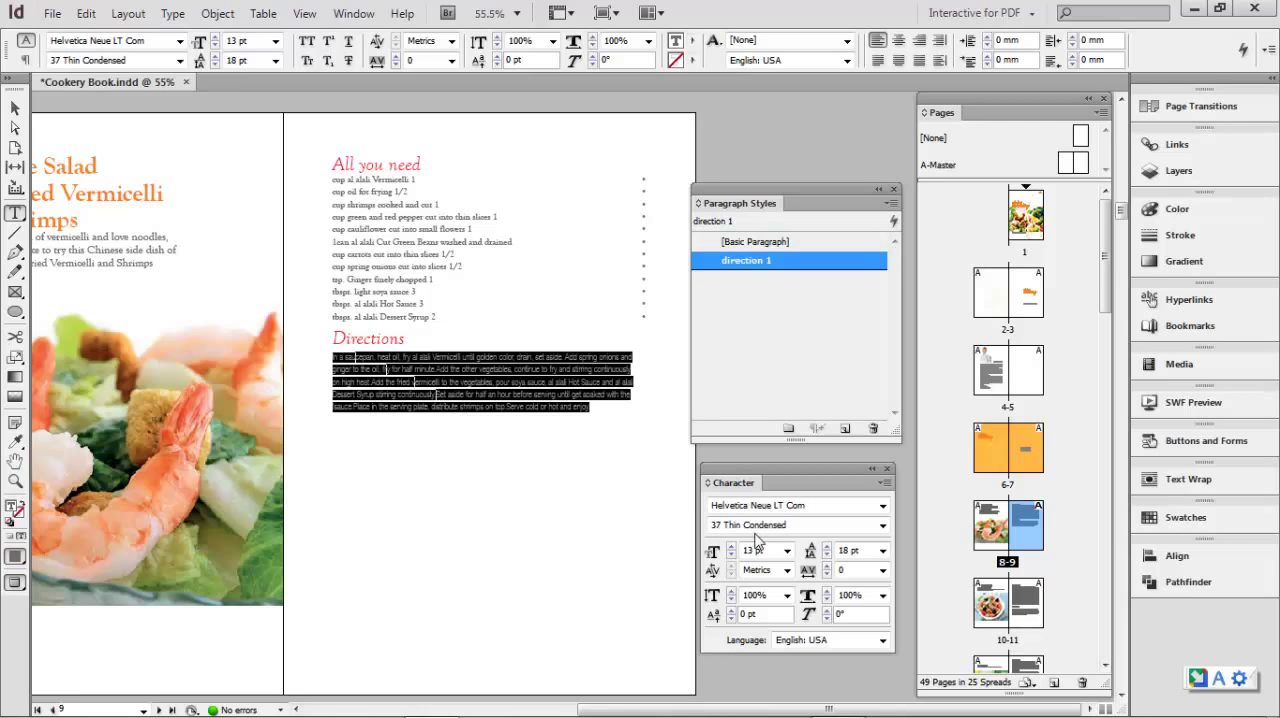
left_click_drag(753, 482, 781, 487)
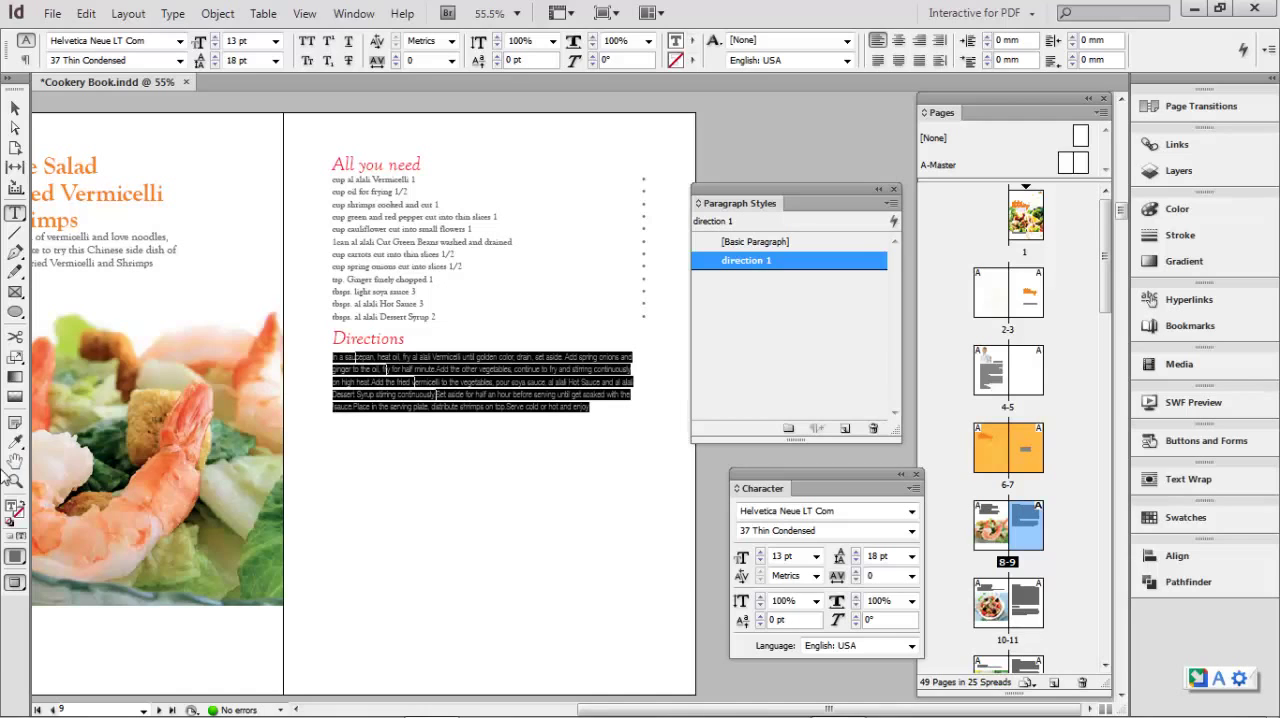
left_click(16, 481)
left_click_drag(286, 232, 452, 350)
left_click(15, 213)
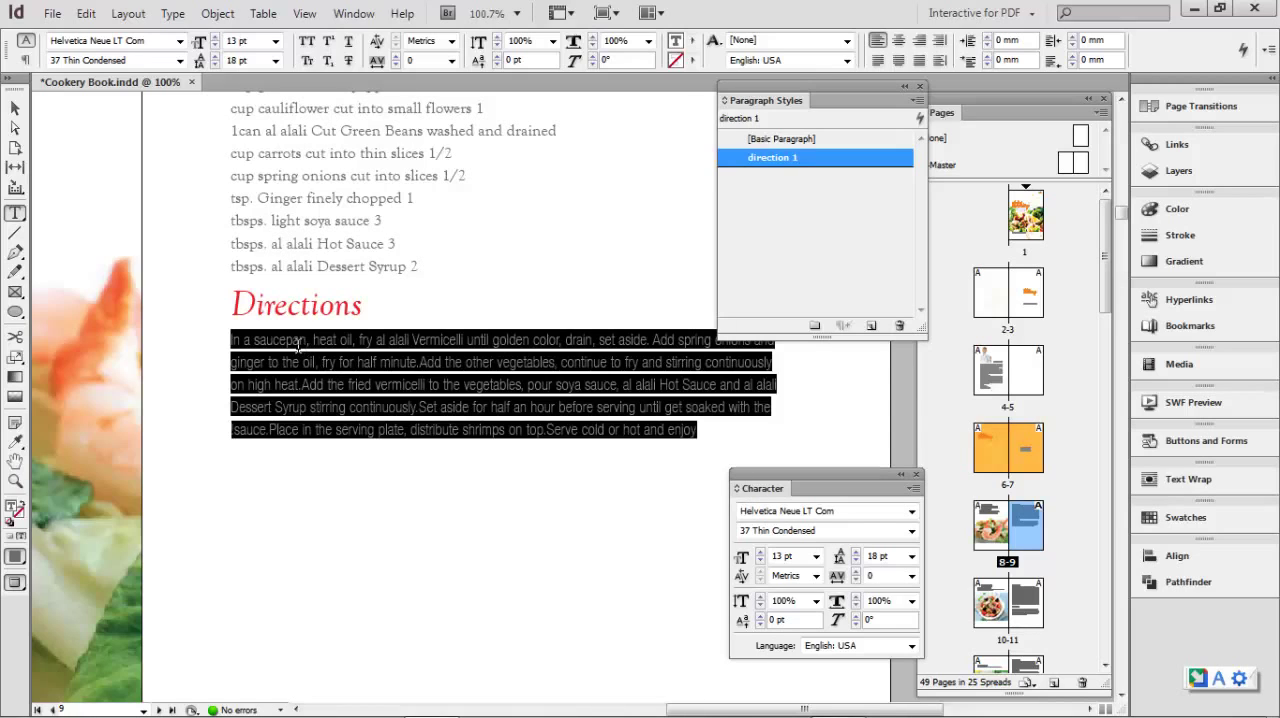
- Examine the alignment, indent, spacing and hyphenation settings of the directions paragraph, and return to the full page spread
left_click_drag(295, 342, 542, 362)
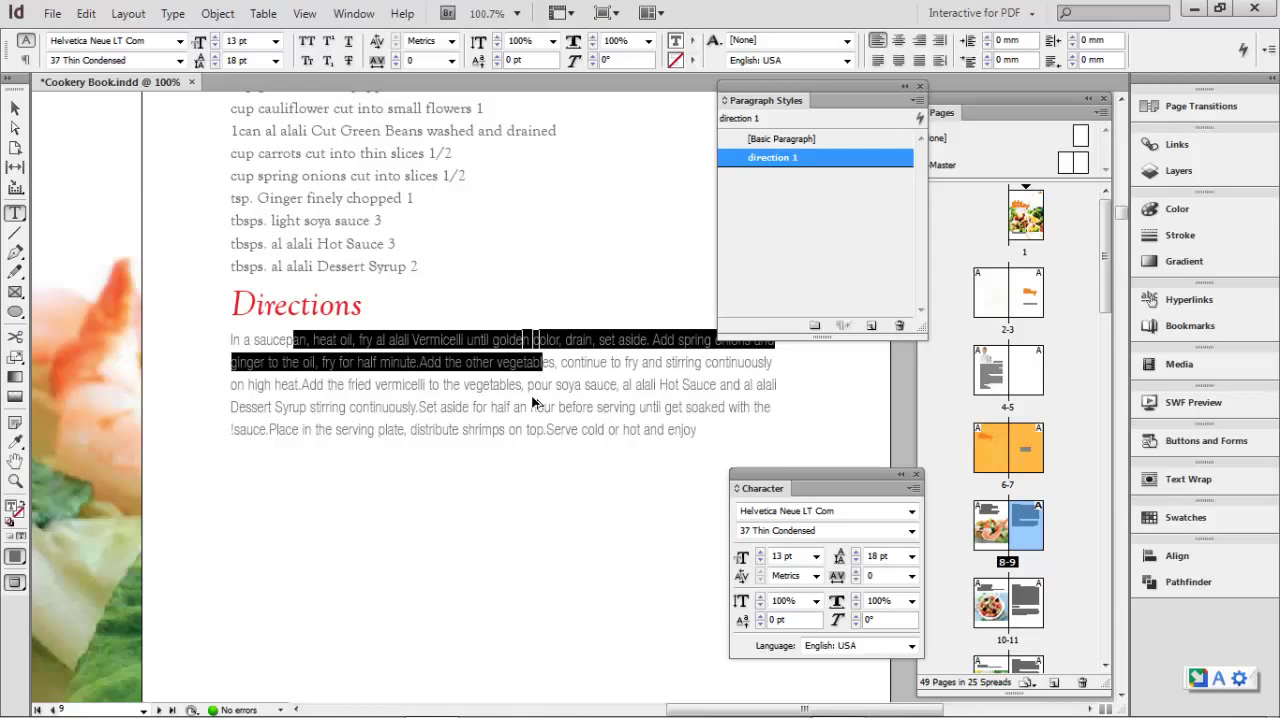
key("ctrl+alt+t")
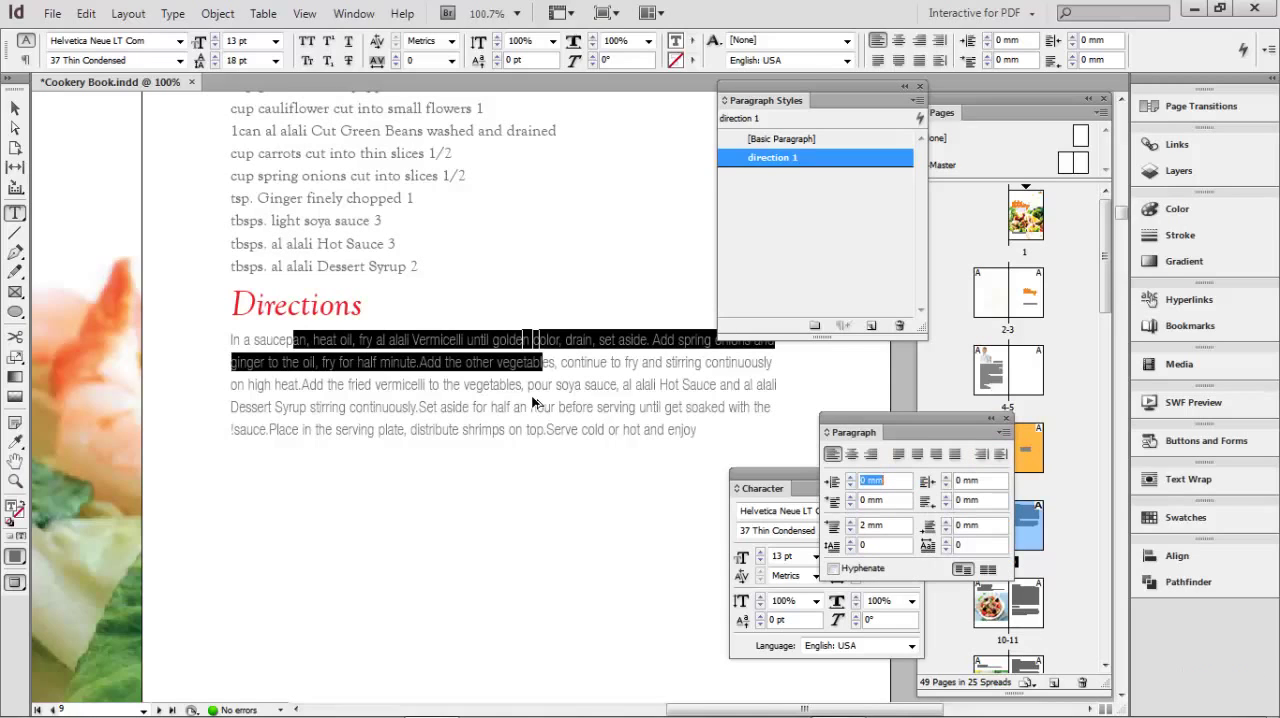
left_click_drag(870, 432, 928, 329)
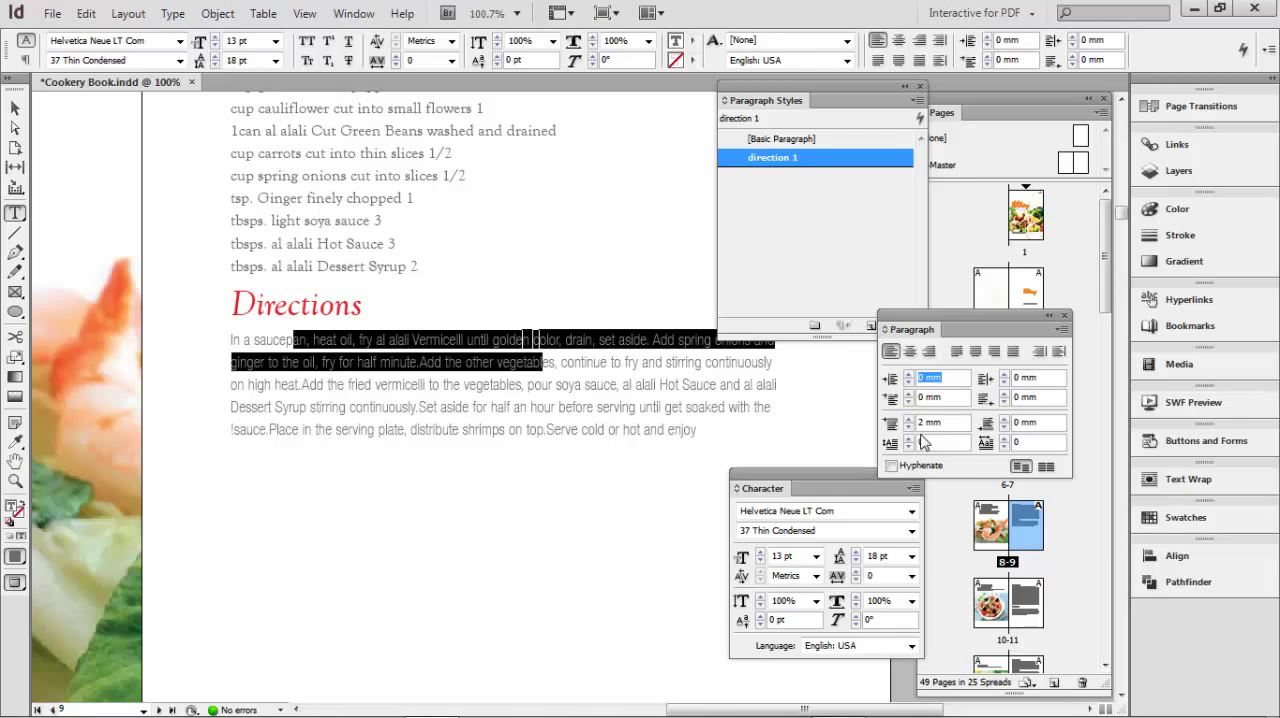
left_click_drag(969, 311, 966, 406)
left_click(460, 384)
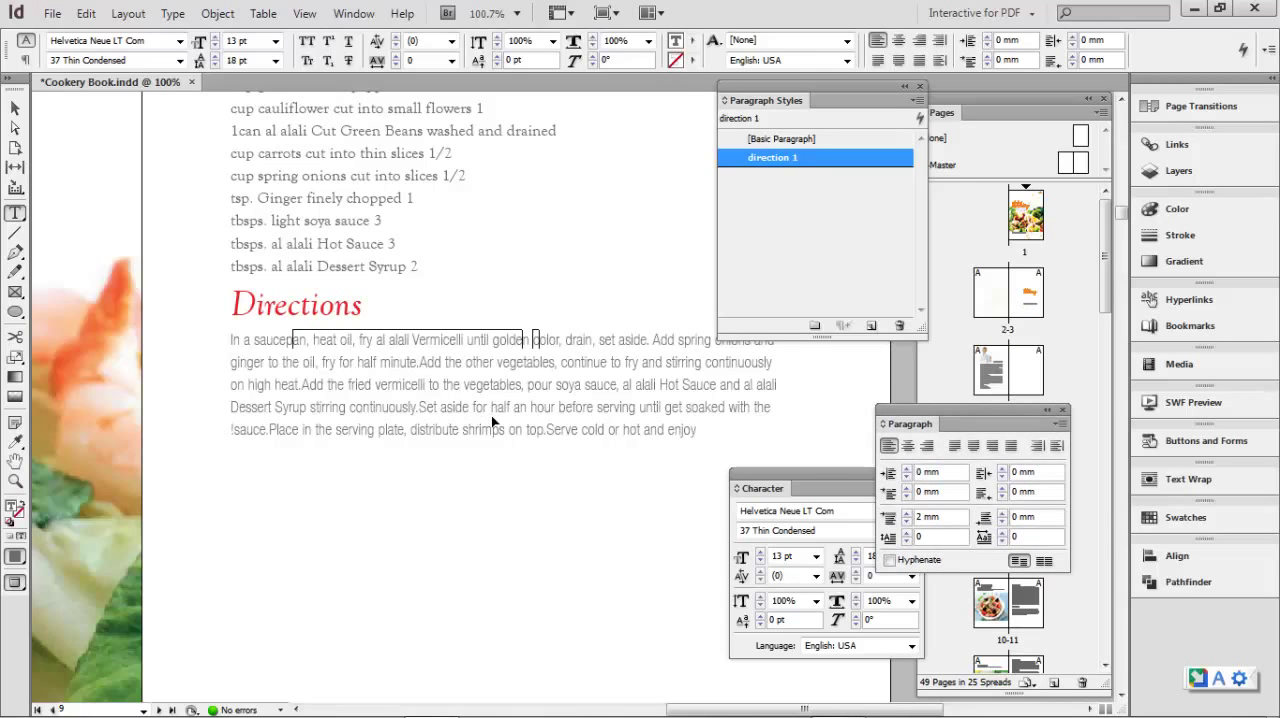
key("ctrl+0")
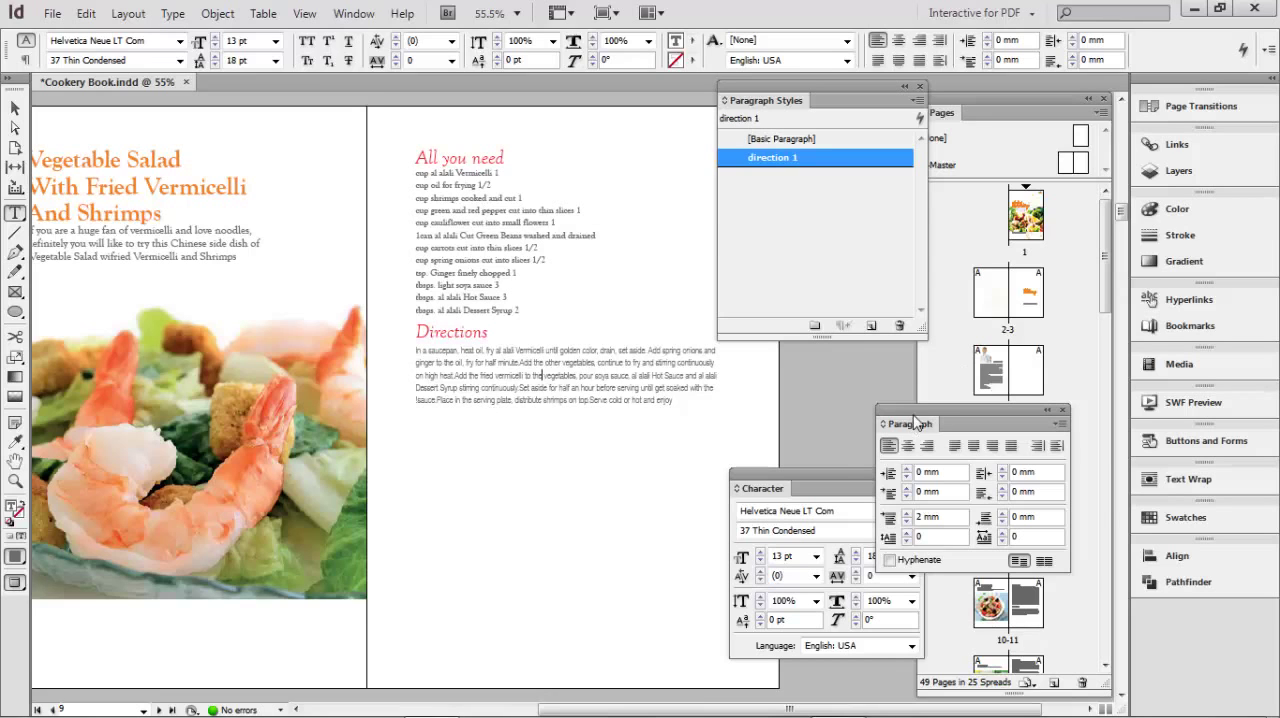
- Dock the Paragraph panel with the Pages panel, then bring up page 11 of the cookbook
left_click_drag(913, 423, 990, 112)
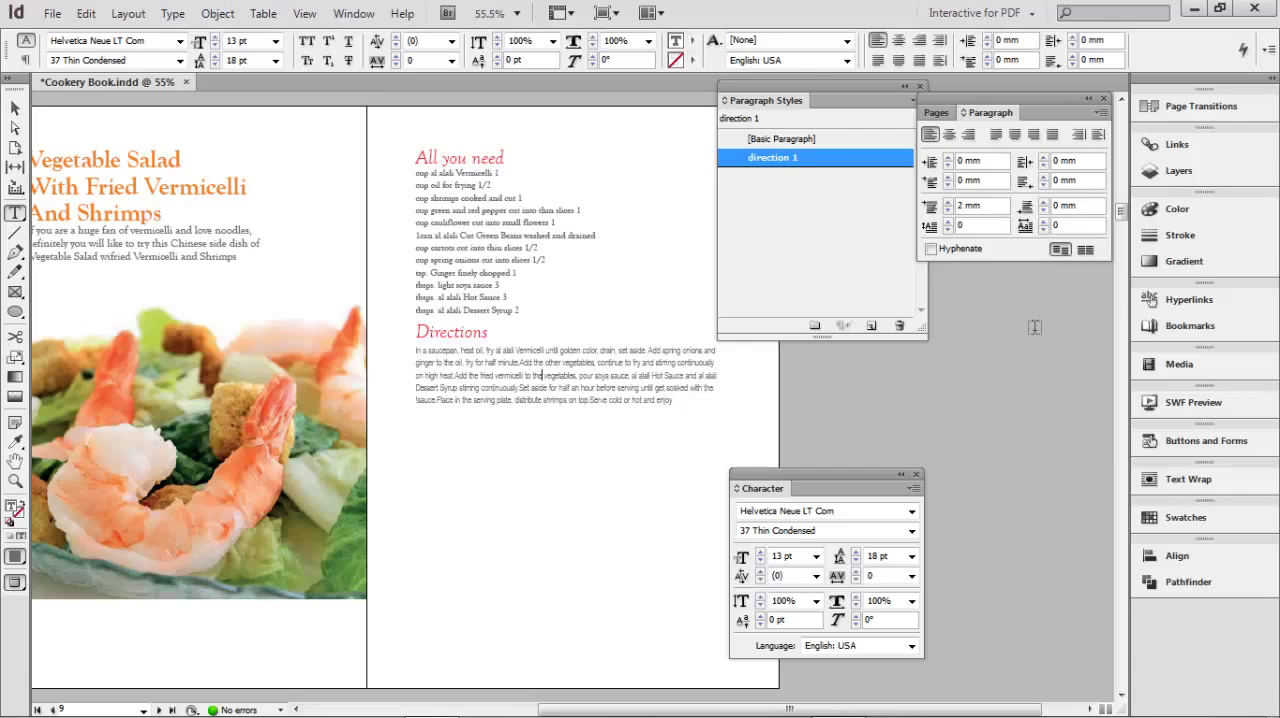
left_click(934, 113)
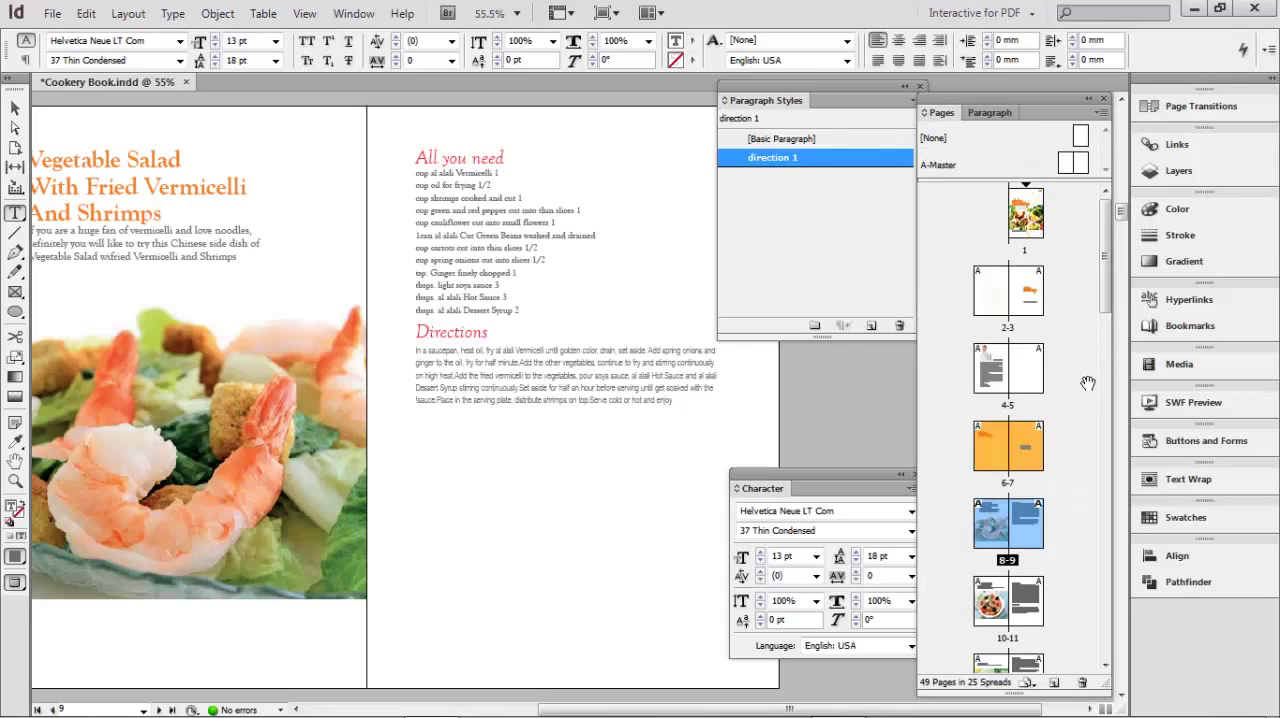
scroll(1101, 360, "down", 5)
scroll(1101, 360, "down", 2)
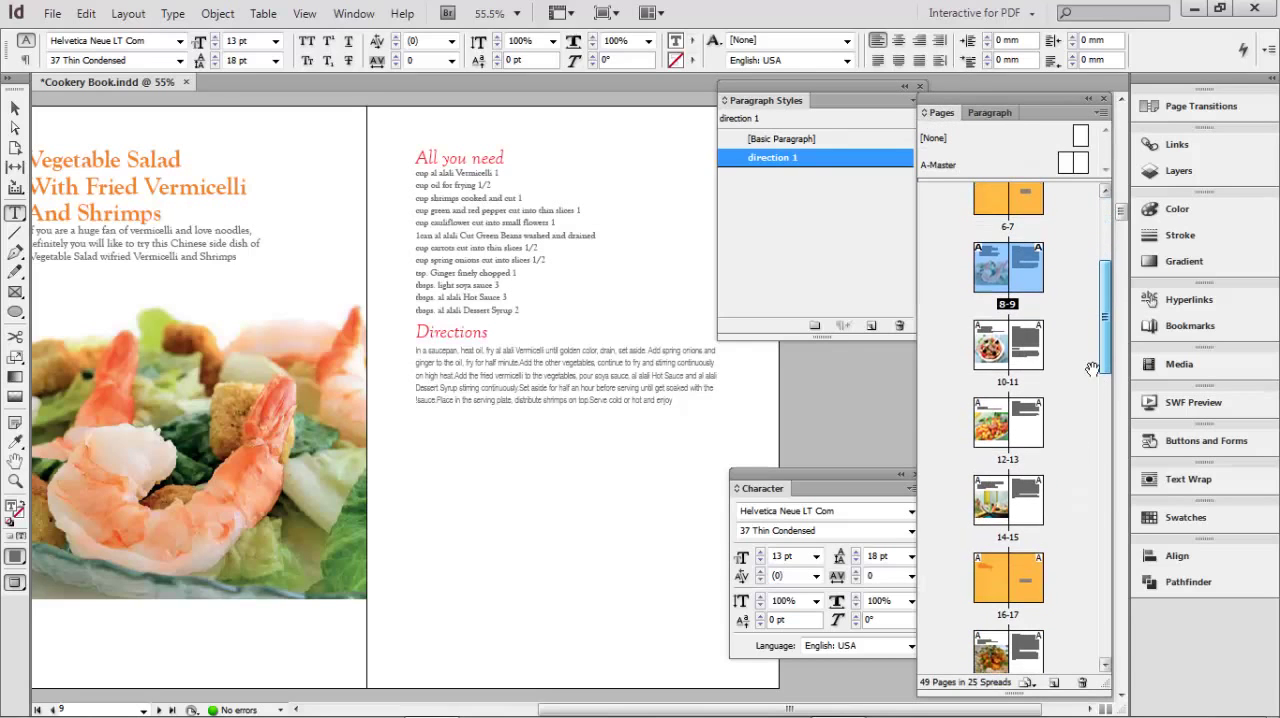
double_click(1029, 360)
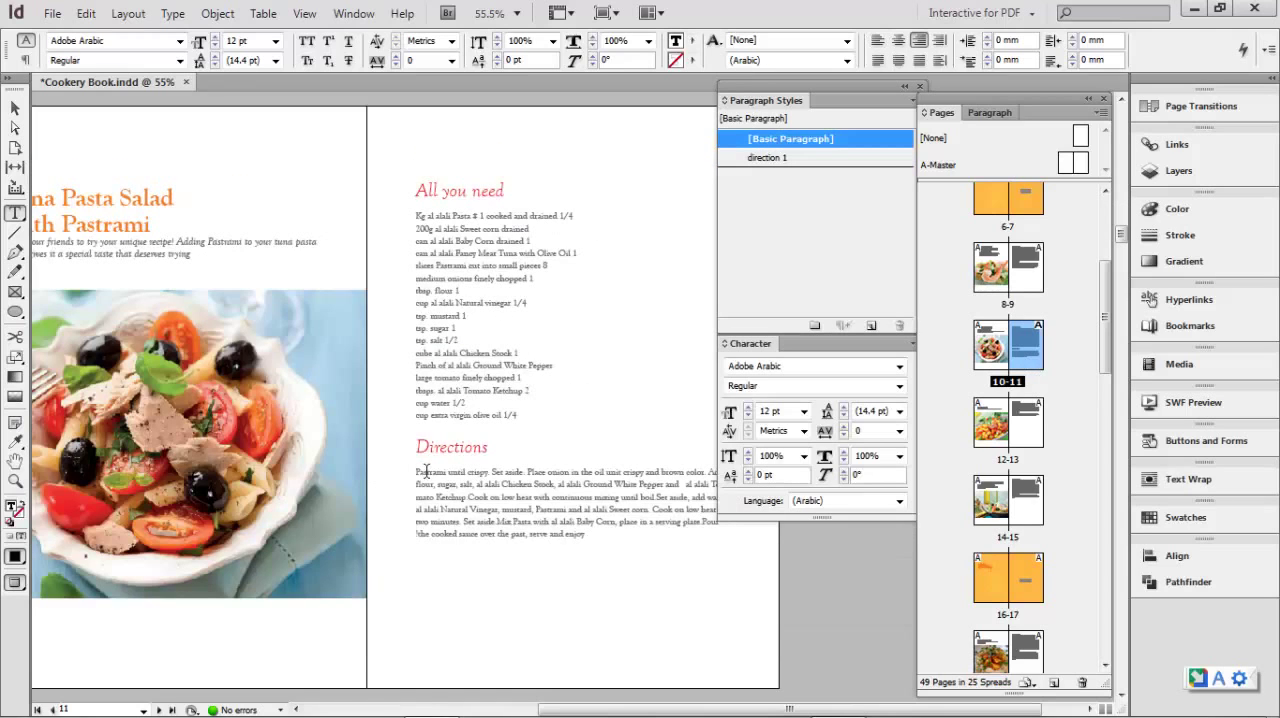
- Remove the blank line above the directions text on page 11 and apply the direction 1 paragraph style to that text
left_click(418, 470)
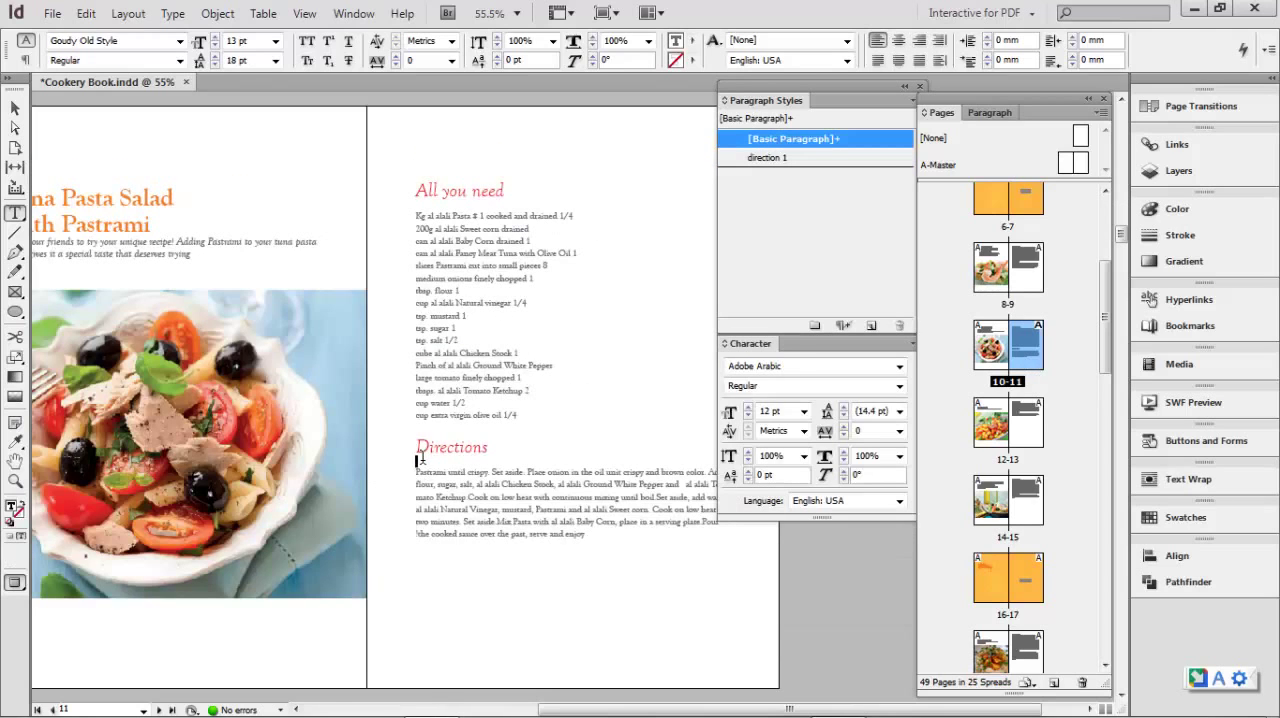
left_click_drag(418, 462, 590, 528)
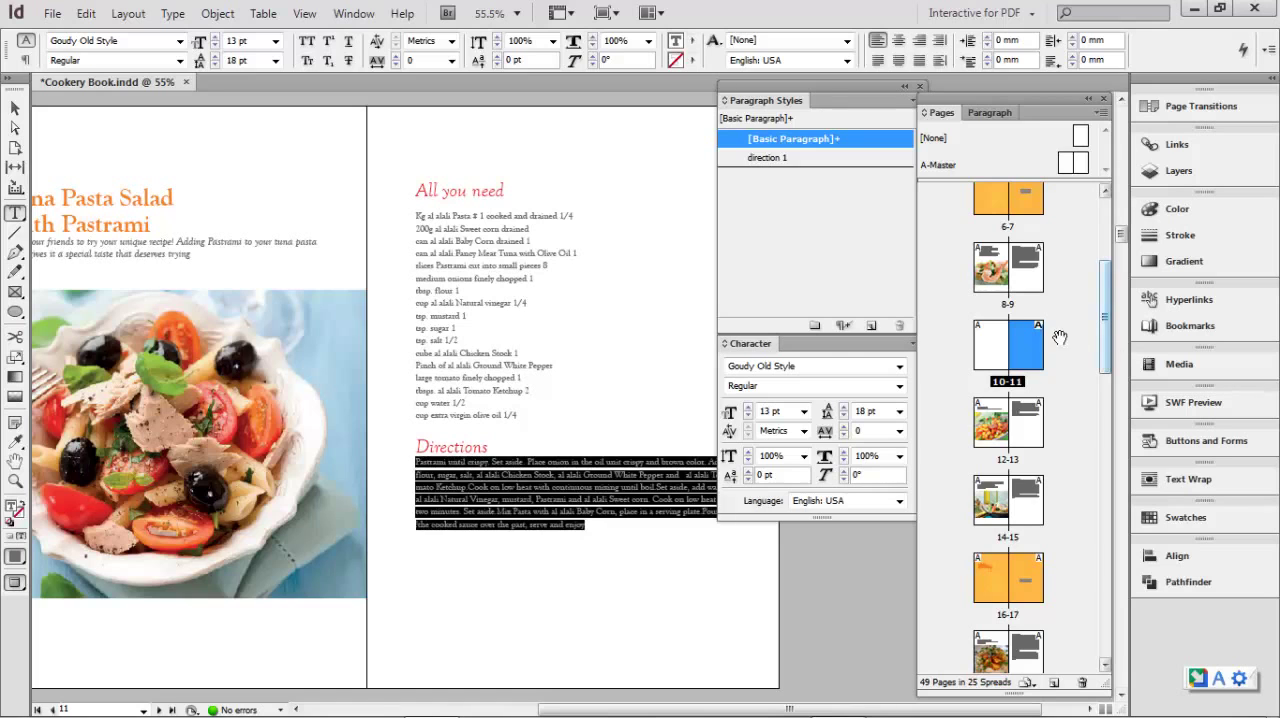
left_click(770, 158)
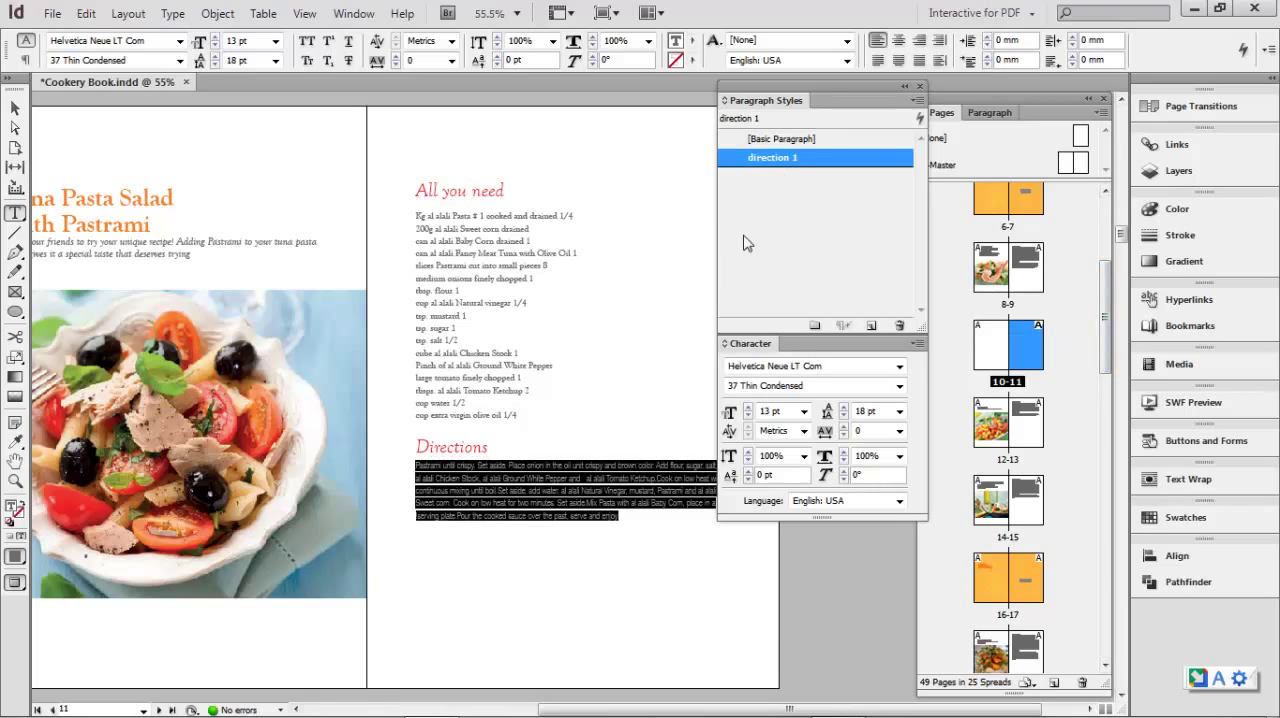
- Apply the direction 1 paragraph style to the directions text on pages 13 and 15
scroll(540, 492, "down", 6)
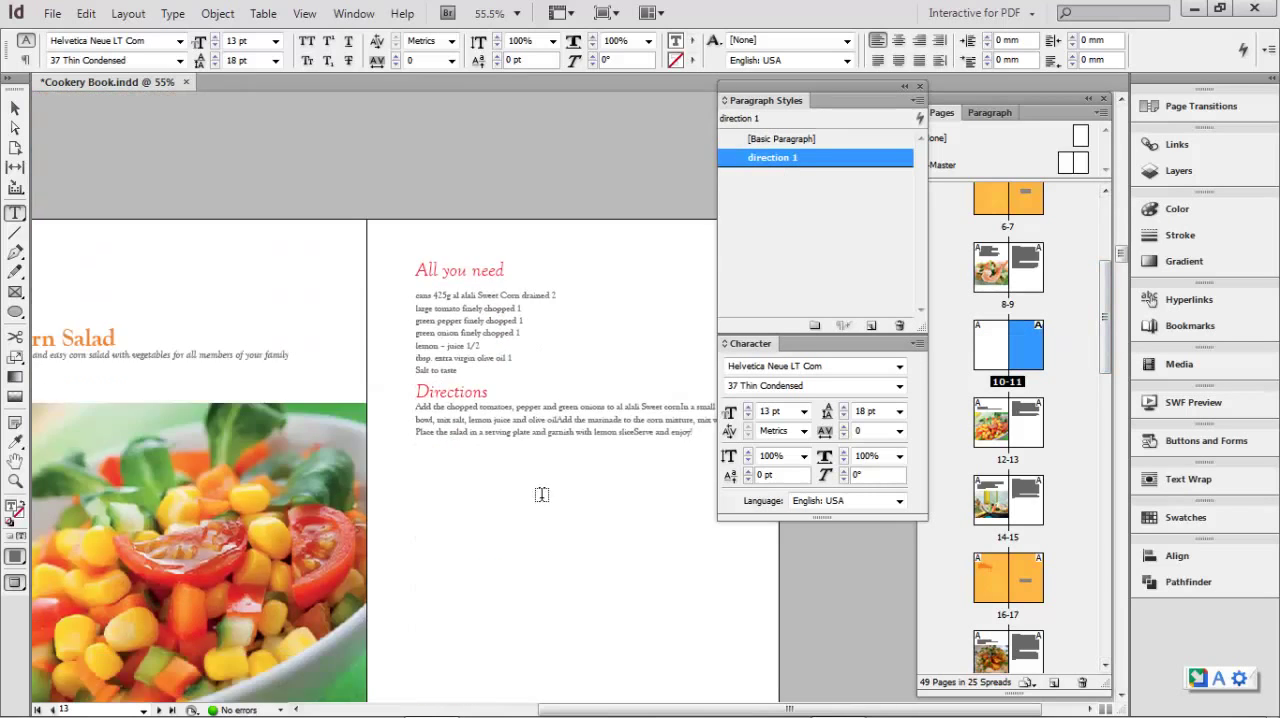
left_click_drag(418, 407, 458, 483)
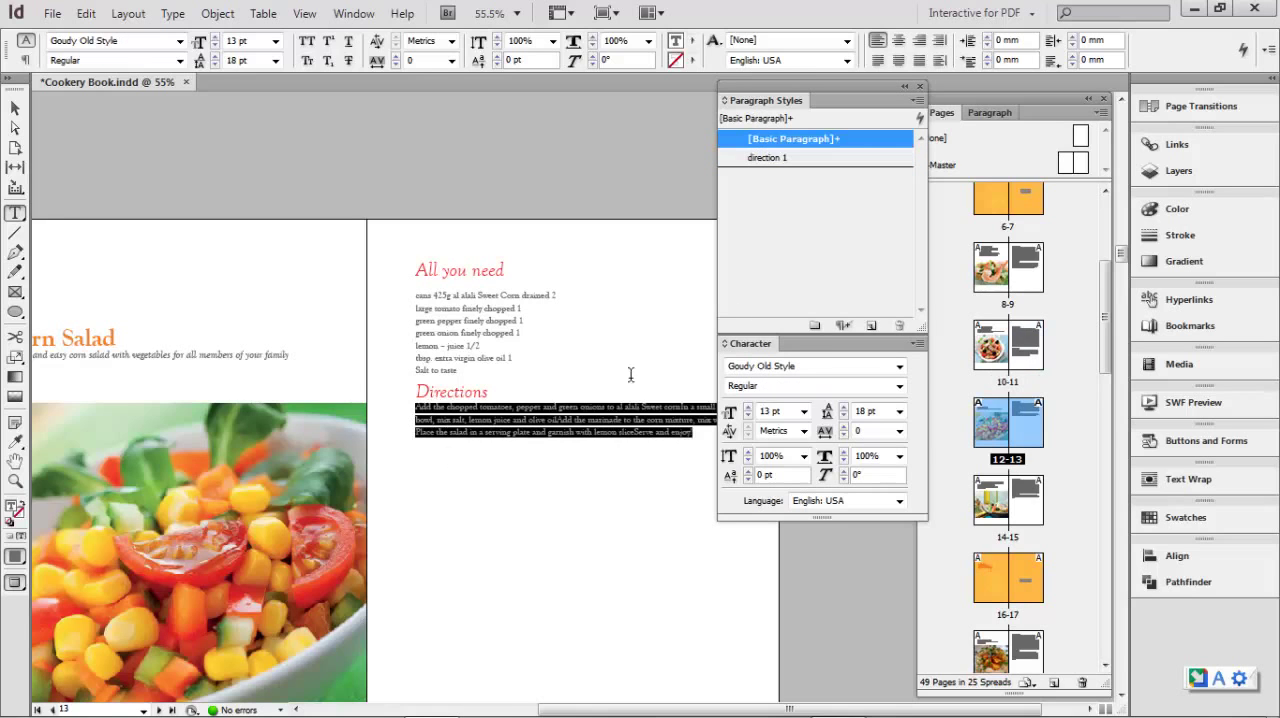
left_click(782, 160)
scroll(420, 525, "down", 8)
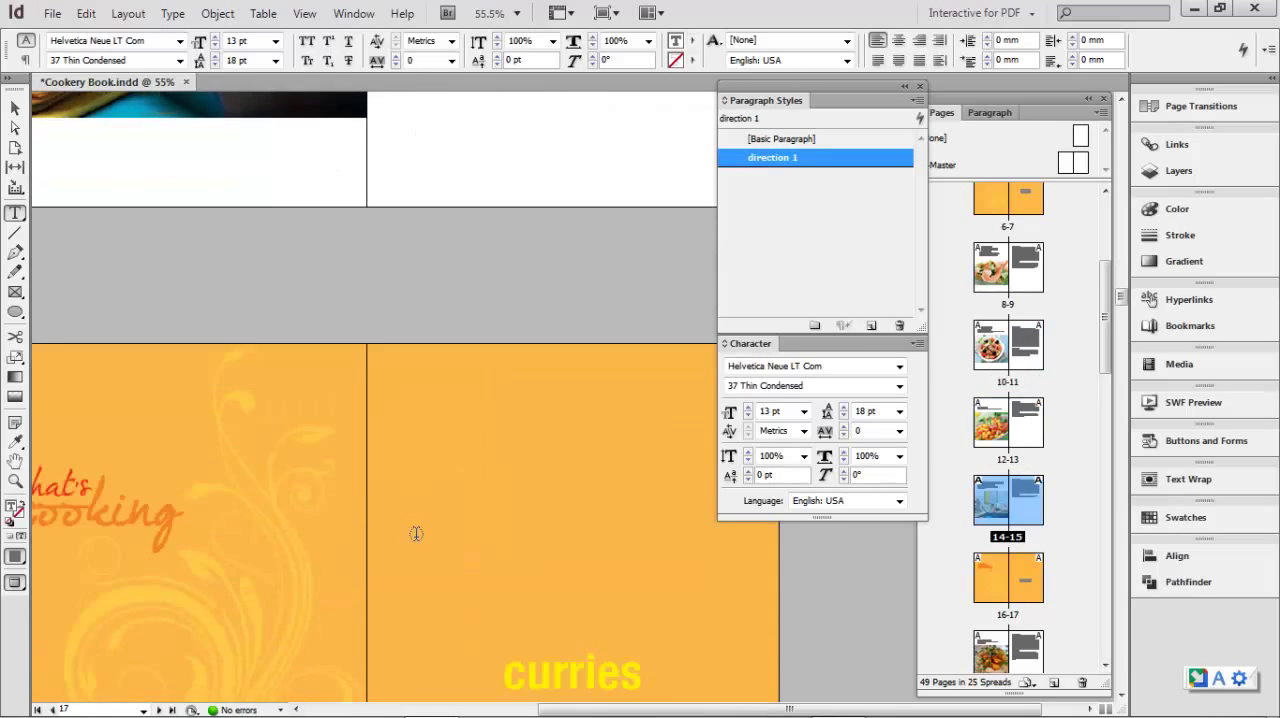
- Select all of the chicken curry directions text on page 19 and apply the direction 1 paragraph style
scroll(424, 524, "down", 8)
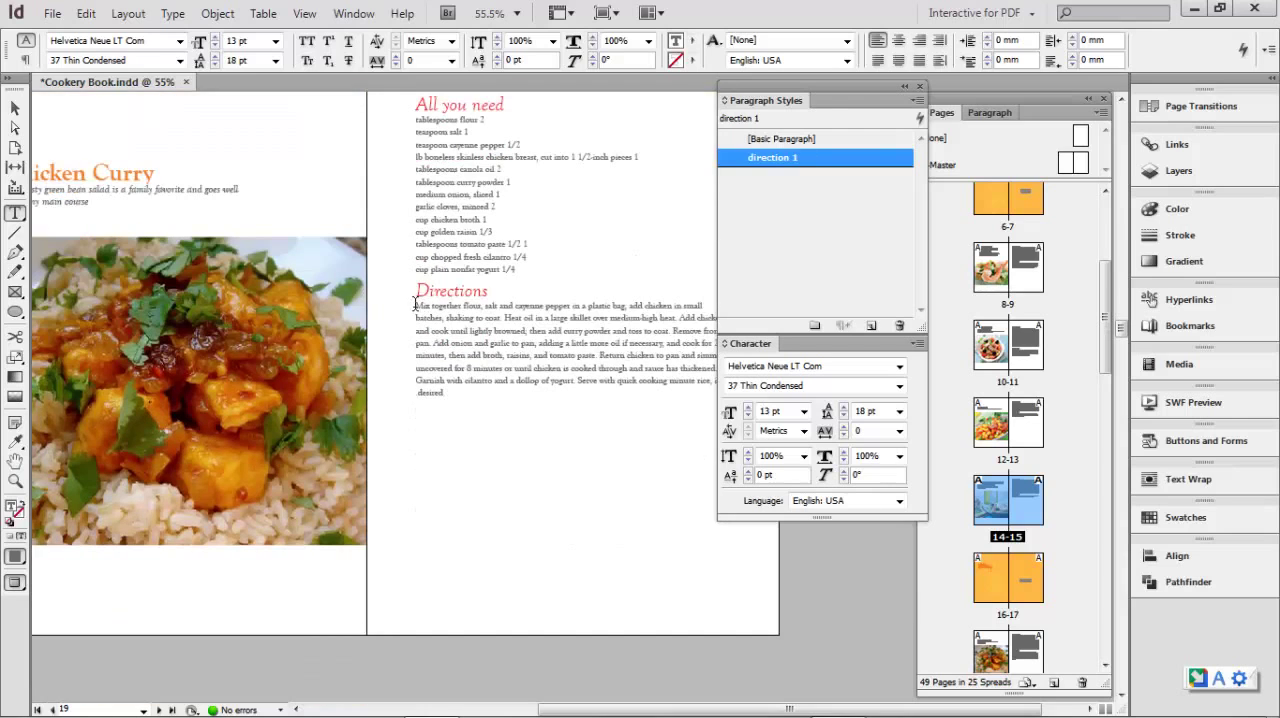
left_click_drag(416, 316, 448, 394)
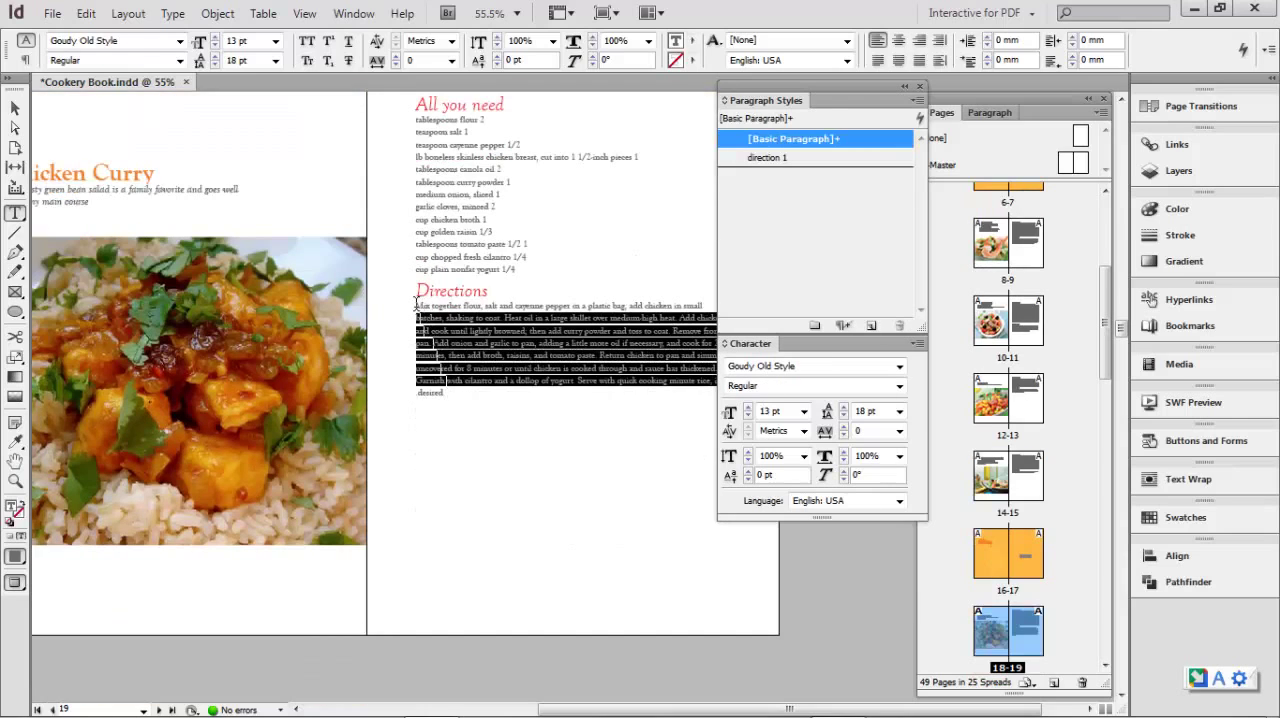
left_click_drag(416, 302, 464, 400)
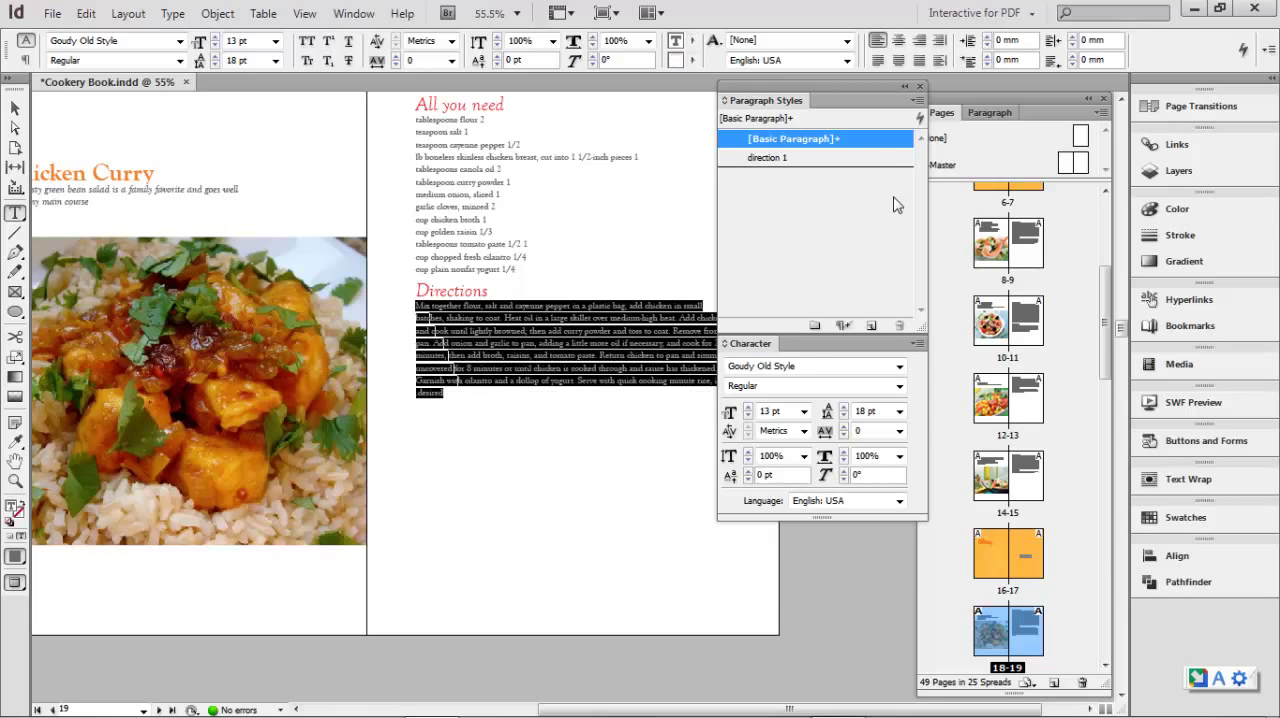
left_click(775, 158)
- Delete the blank line below the Directions heading on page 21 and apply the direction 1 style to the directions text
scroll(492, 440, "down", 8)
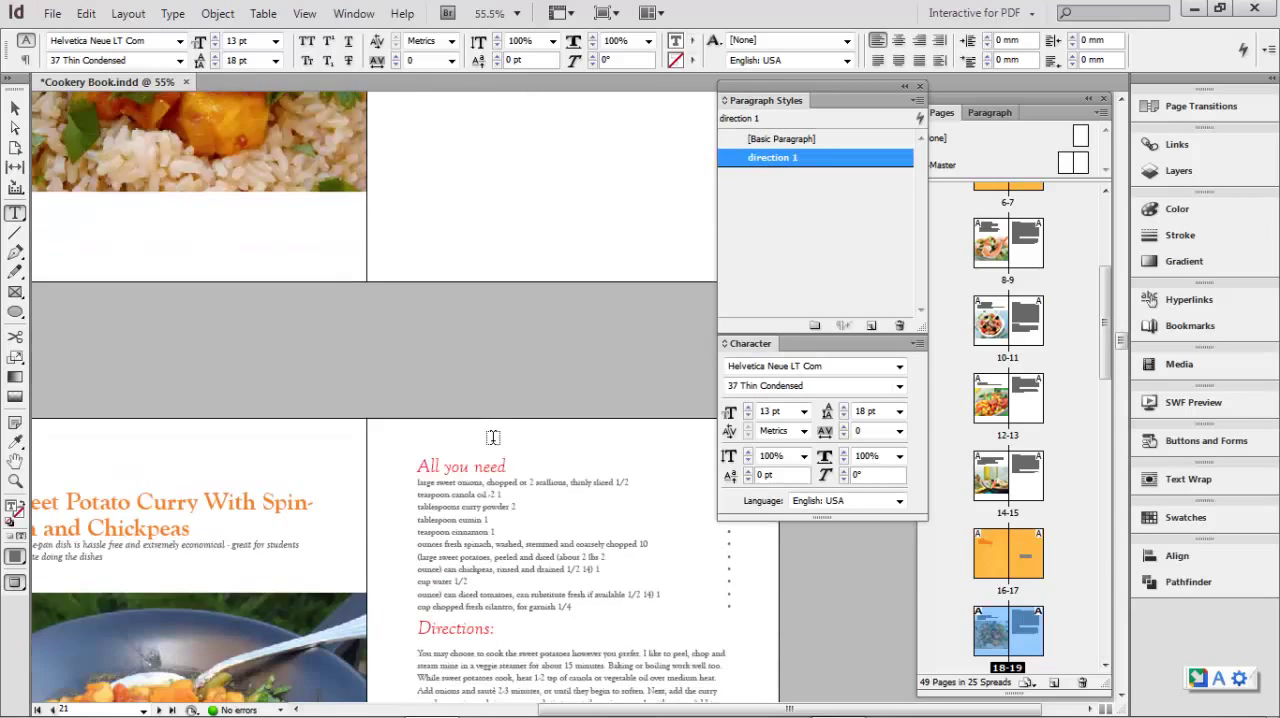
left_click_drag(418, 301, 470, 429)
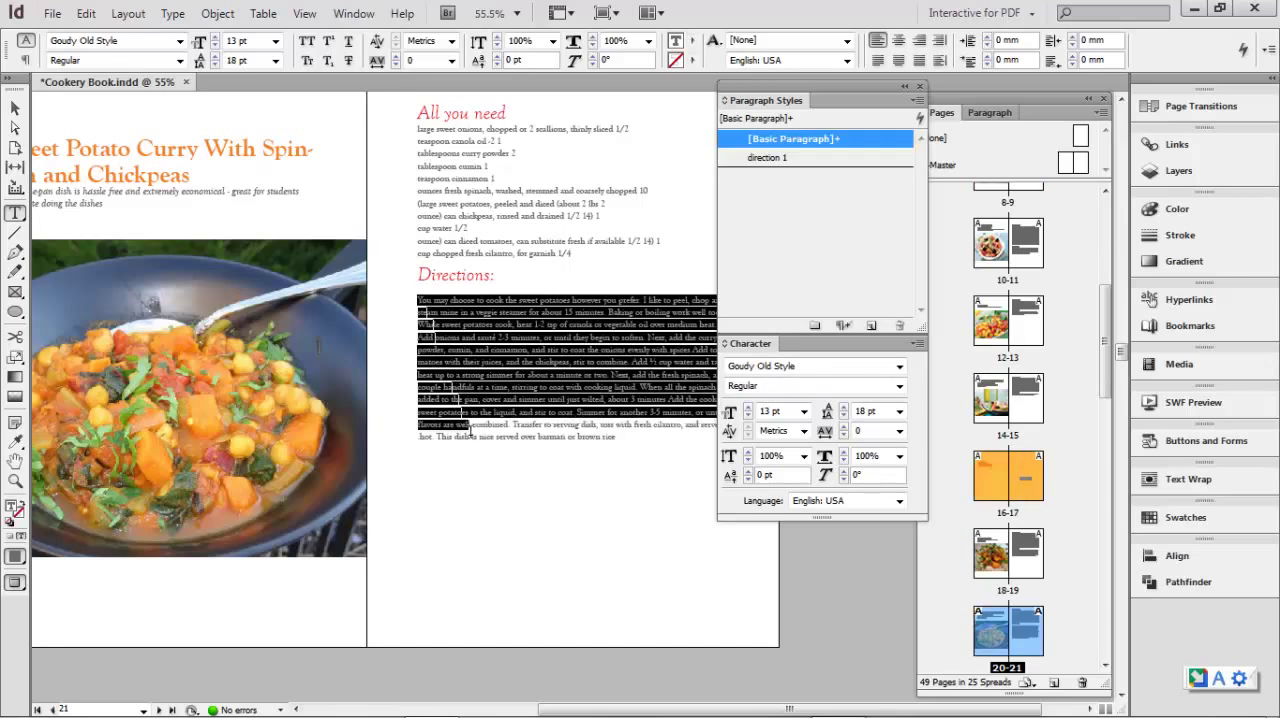
left_click(437, 290)
key("Delete")
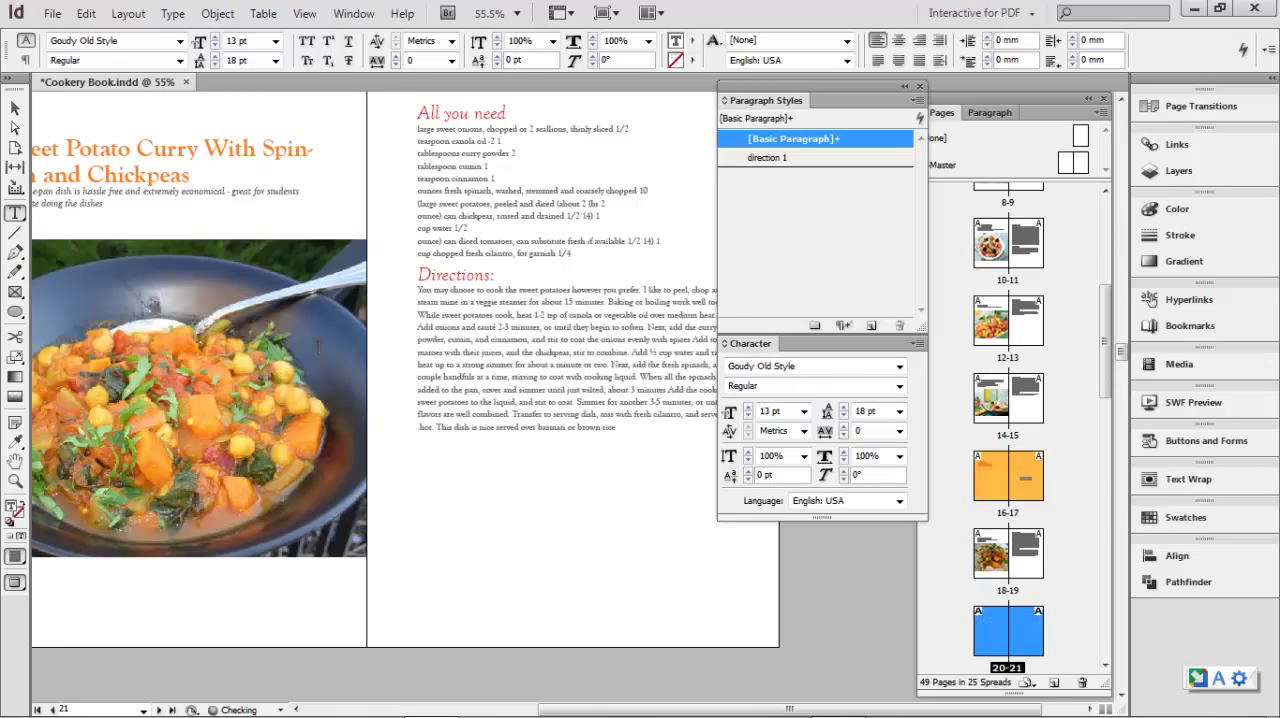
left_click_drag(419, 289, 466, 438)
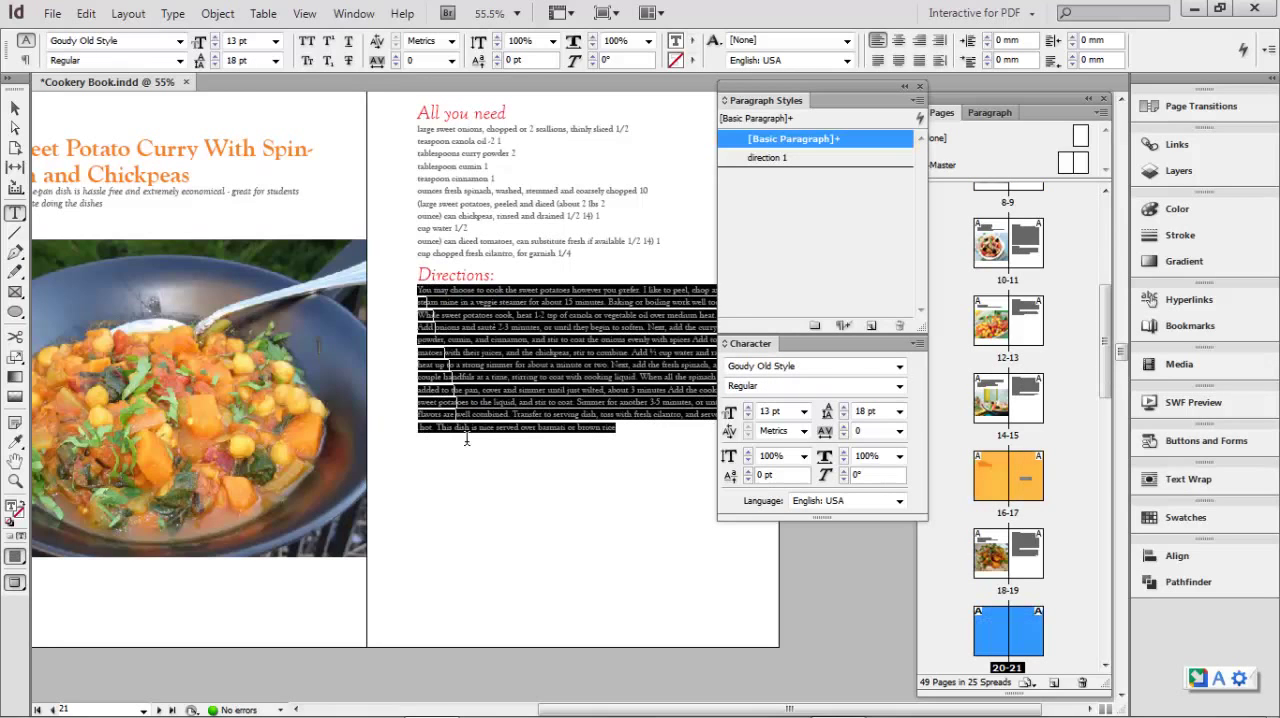
left_click(765, 158)
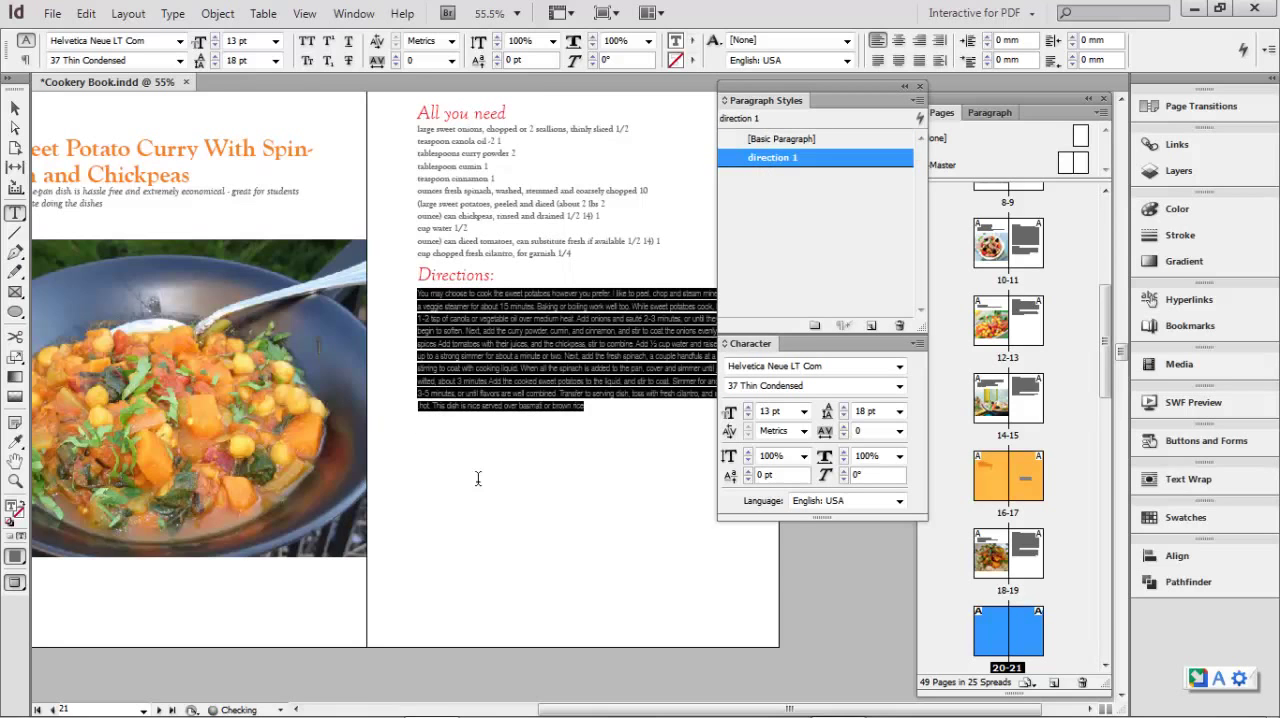
- Apply the direction 1 paragraph style to the directions text of the butter chicken recipe on page 23
scroll(470, 474, "down", 5)
scroll(469, 474, "down", 3)
left_click_drag(418, 405, 641, 445)
left_click(787, 160)
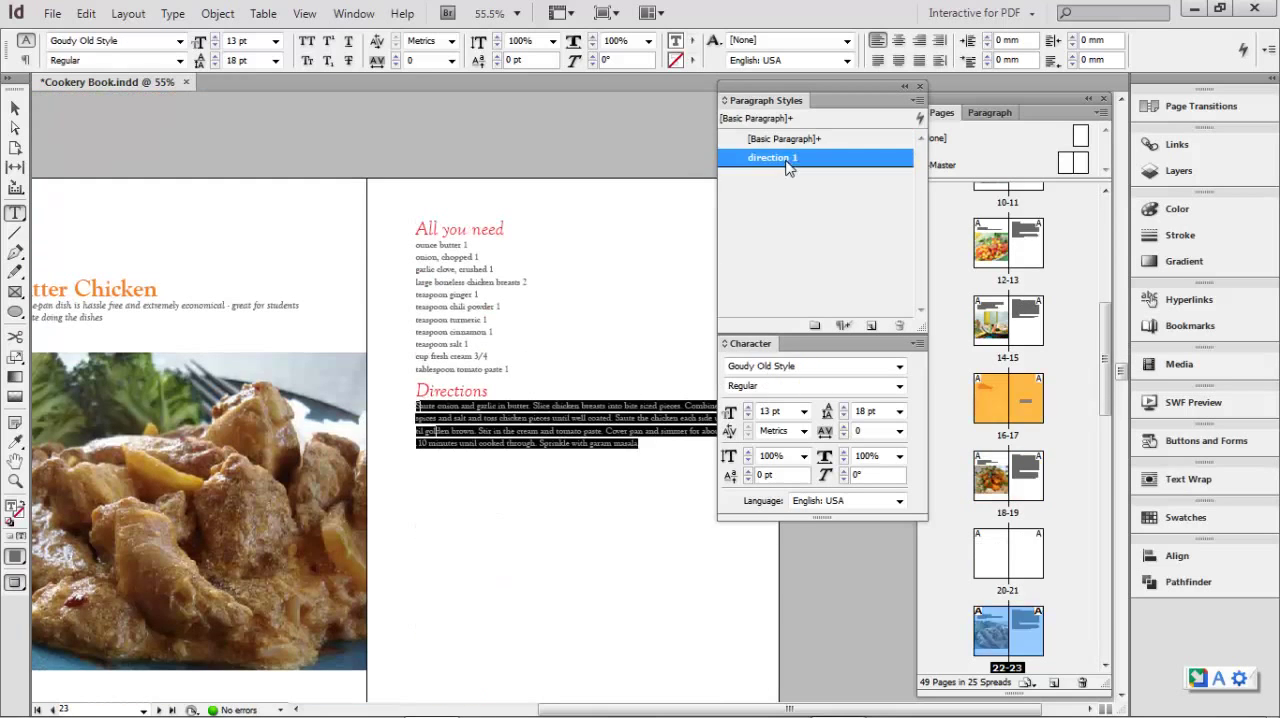
- Apply the direction 1 paragraph style to the pasta fresca directions text on page 27
scroll(488, 493, "down", 7)
scroll(487, 493, "down", 7)
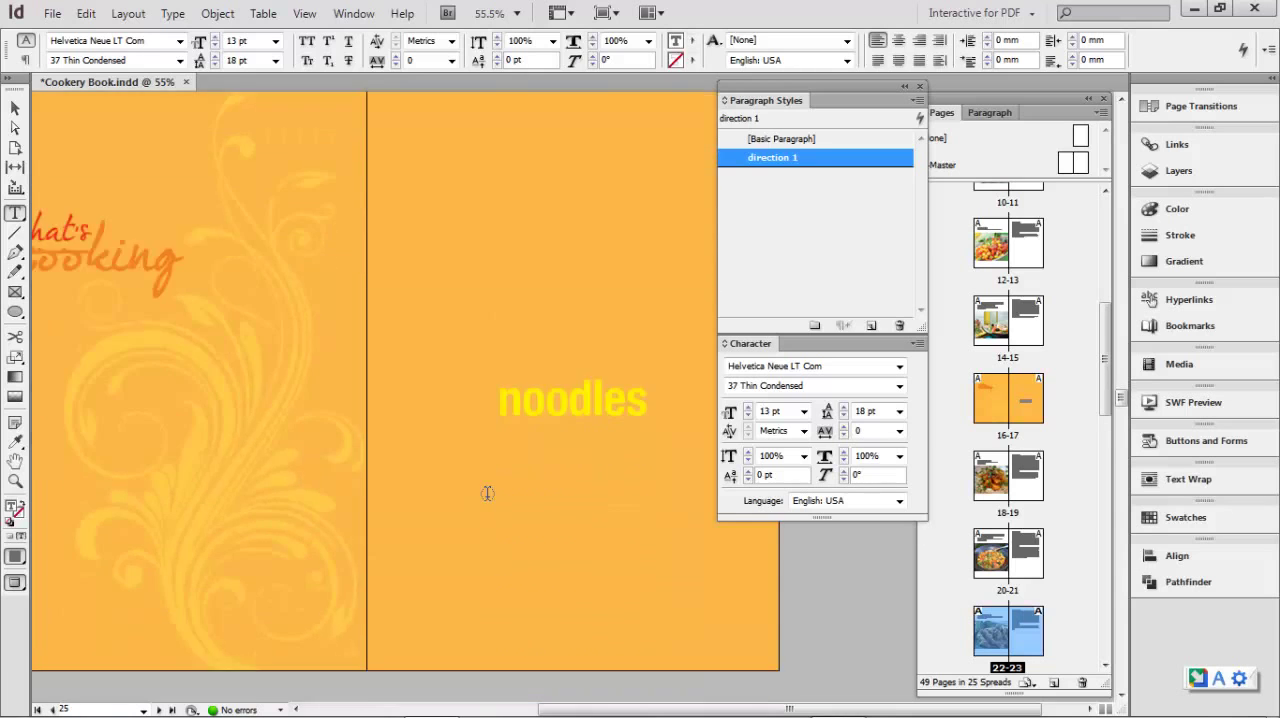
left_click_drag(416, 326, 453, 399)
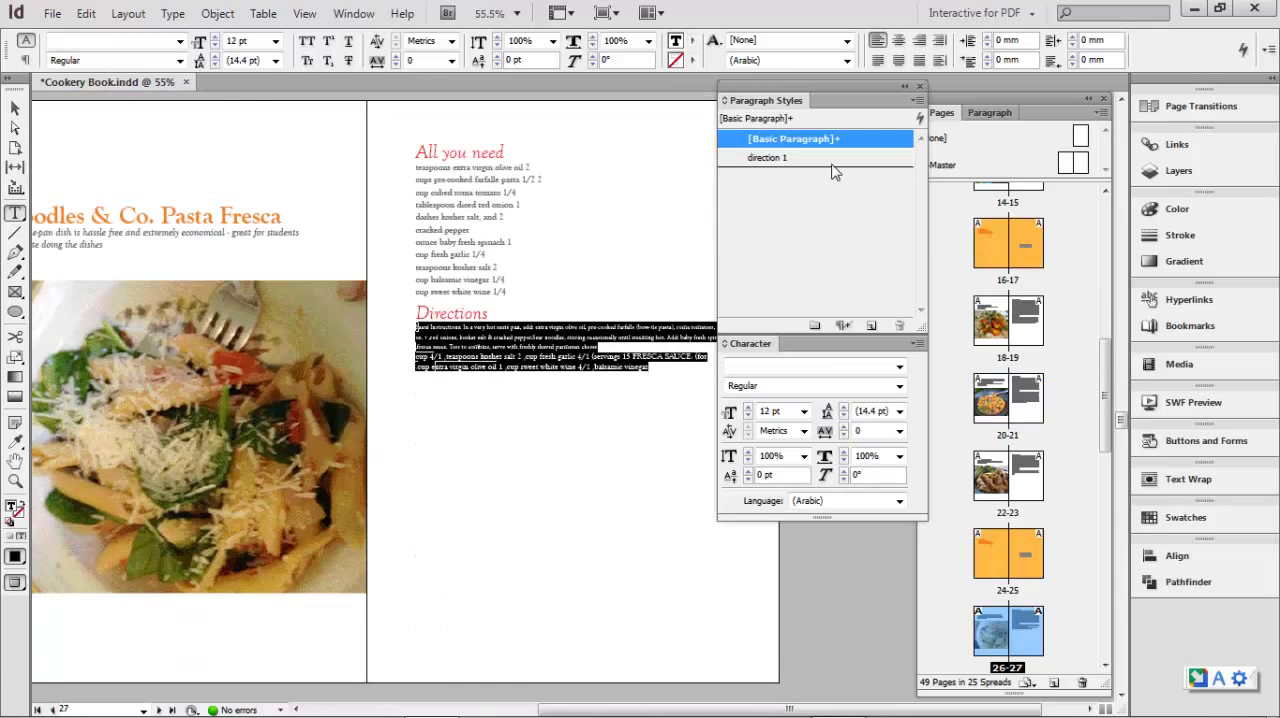
left_click(775, 157)
- Select the whole directions text of the creamy chicken and noodles recipe on page 29 and apply the direction 1 style
scroll(500, 433, "down", 4)
scroll(500, 433, "down", 4)
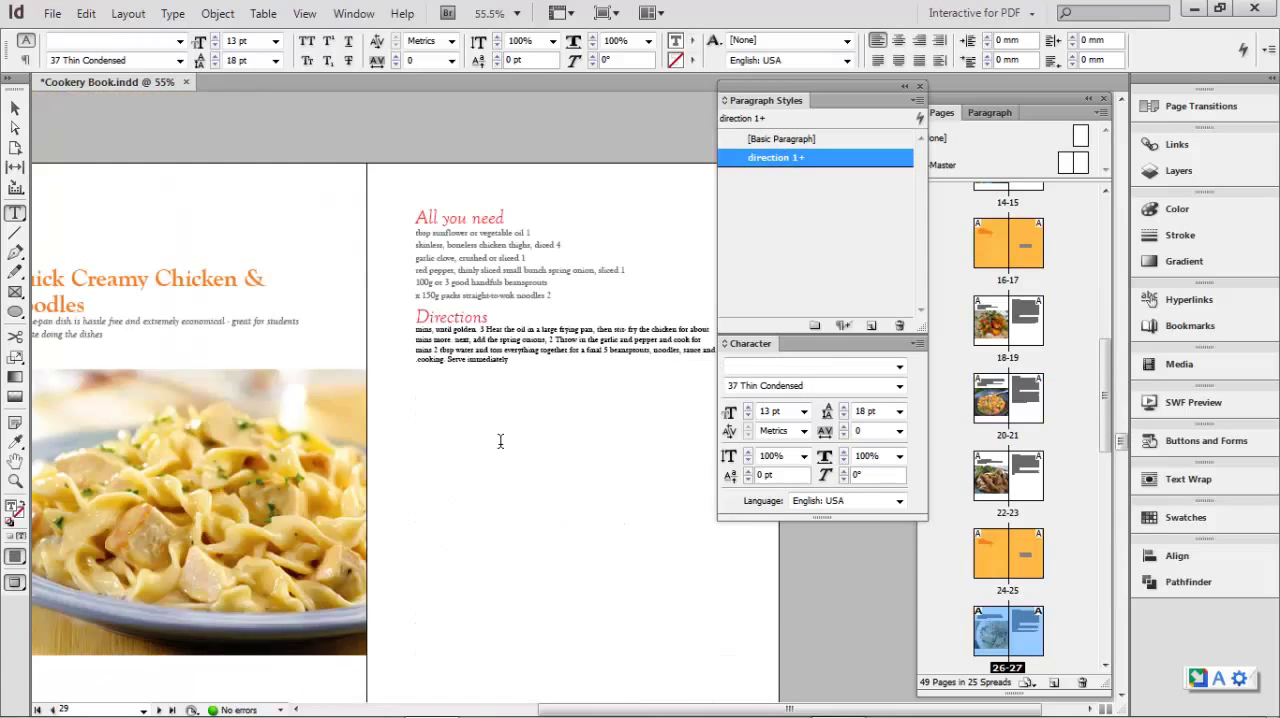
left_click_drag(415, 328, 440, 382)
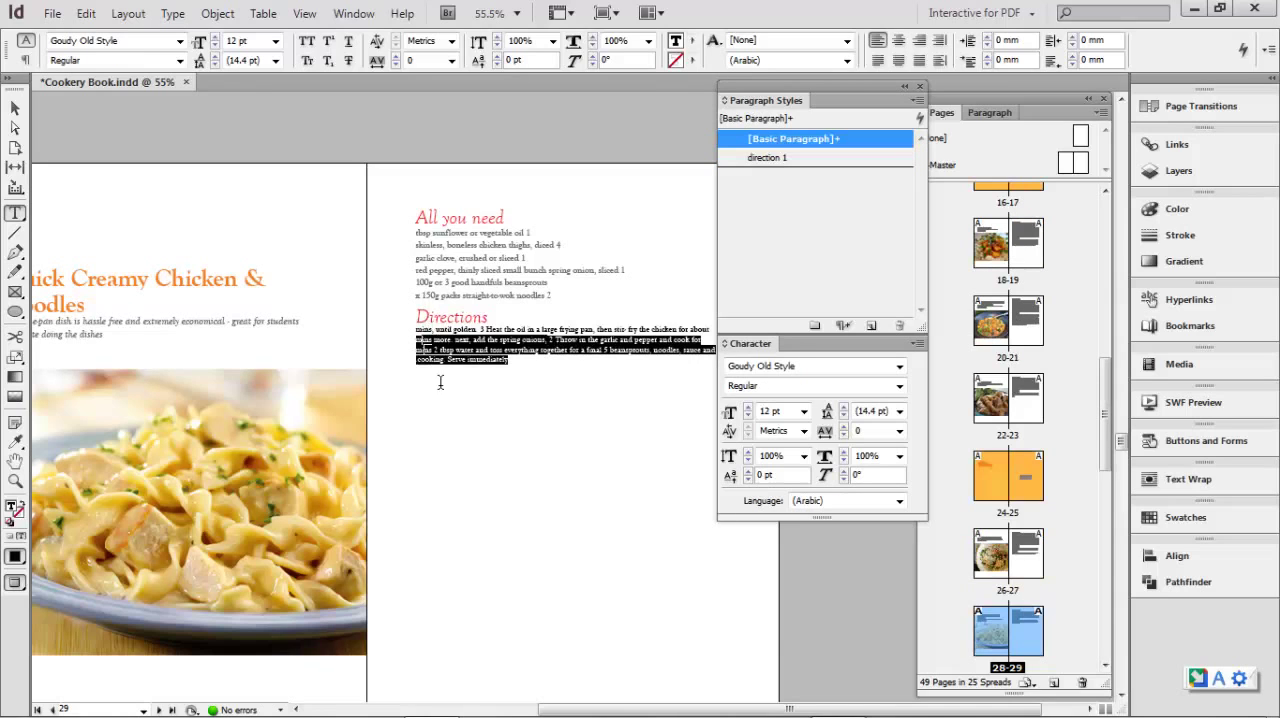
left_click_drag(415, 332, 476, 367)
left_click(420, 330)
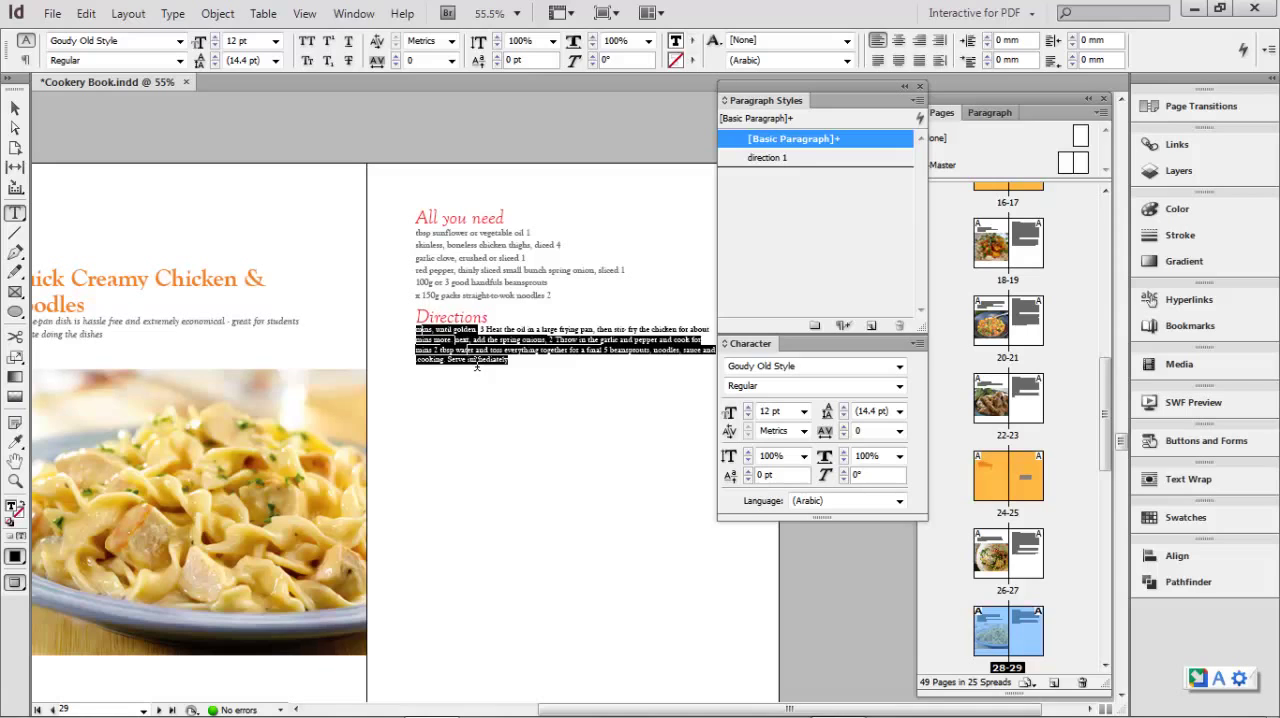
left_click(767, 158)
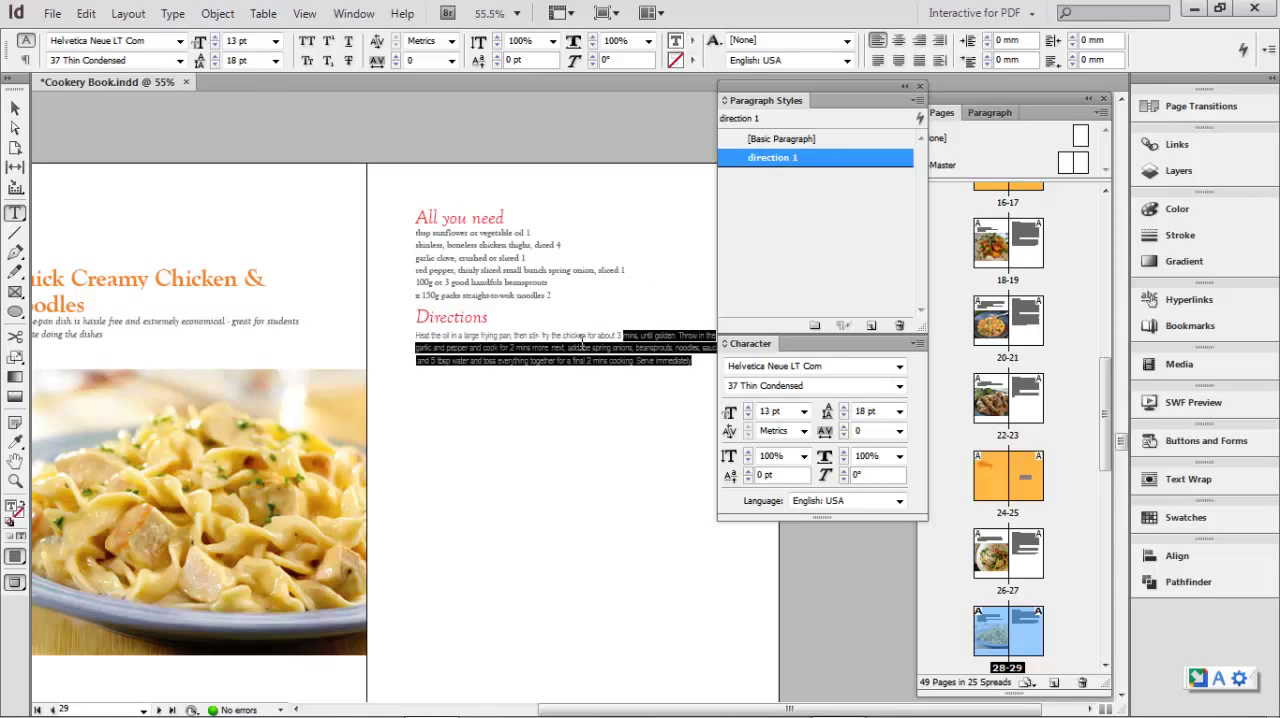
left_click_drag(420, 333, 697, 376)
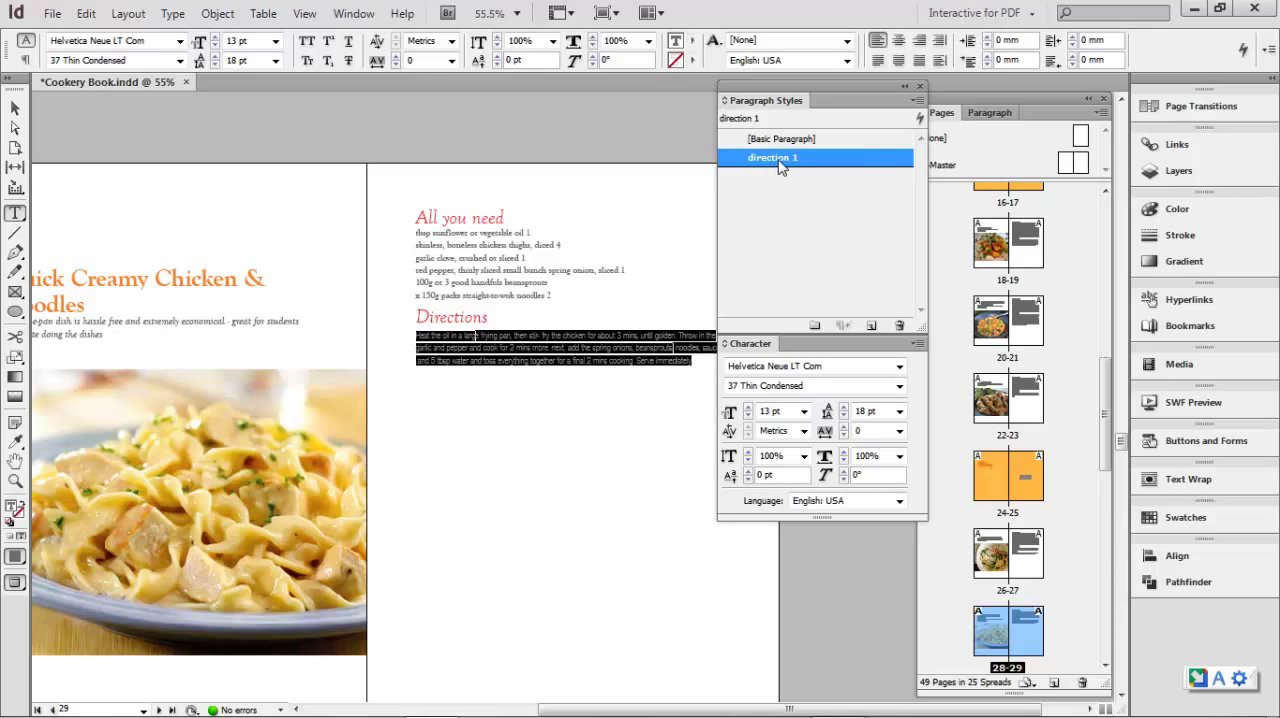
- Apply the direction 1 paragraph style to the directions text on pages 31 and 35
scroll(556, 407, "down", 14)
left_click_drag(522, 434, 417, 354)
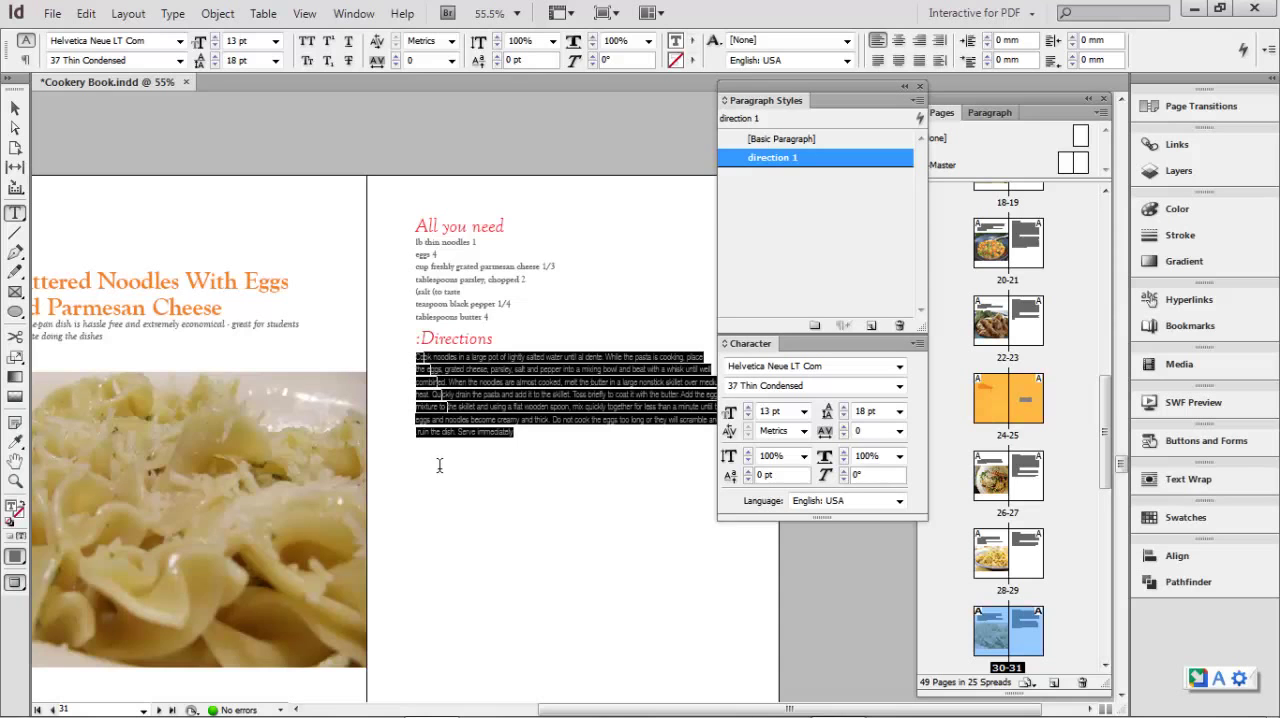
scroll(437, 463, "down", 14)
scroll(454, 466, "down", 20)
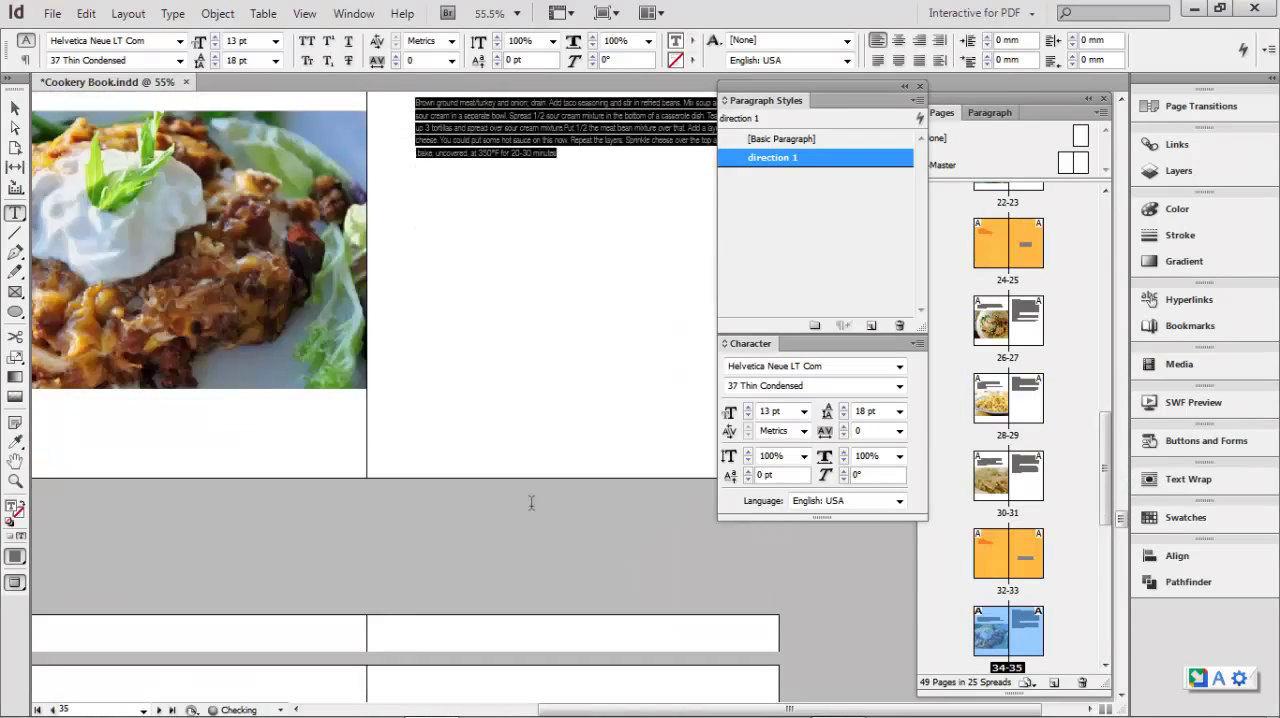
- Apply the direction 1 paragraph style to the directions text on page 39 and to the banana cake directions on page 43
scroll(548, 441, "down", 5)
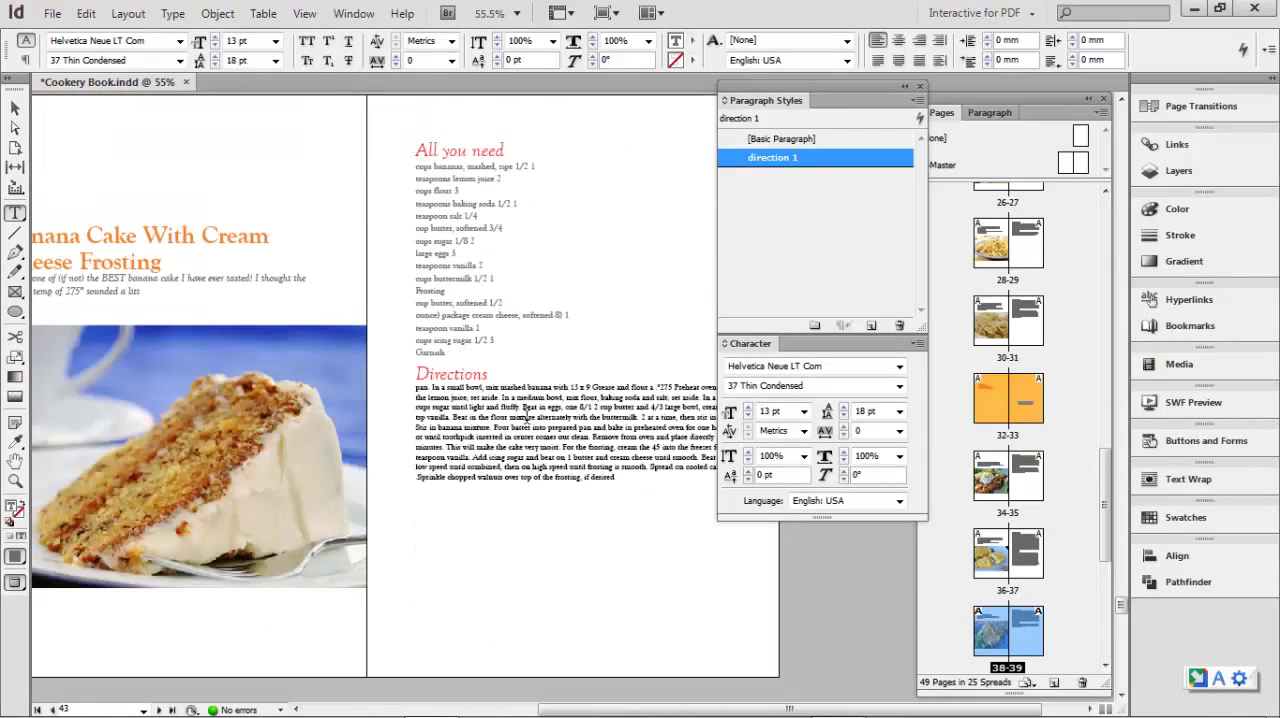
left_click_drag(470, 407, 508, 434)
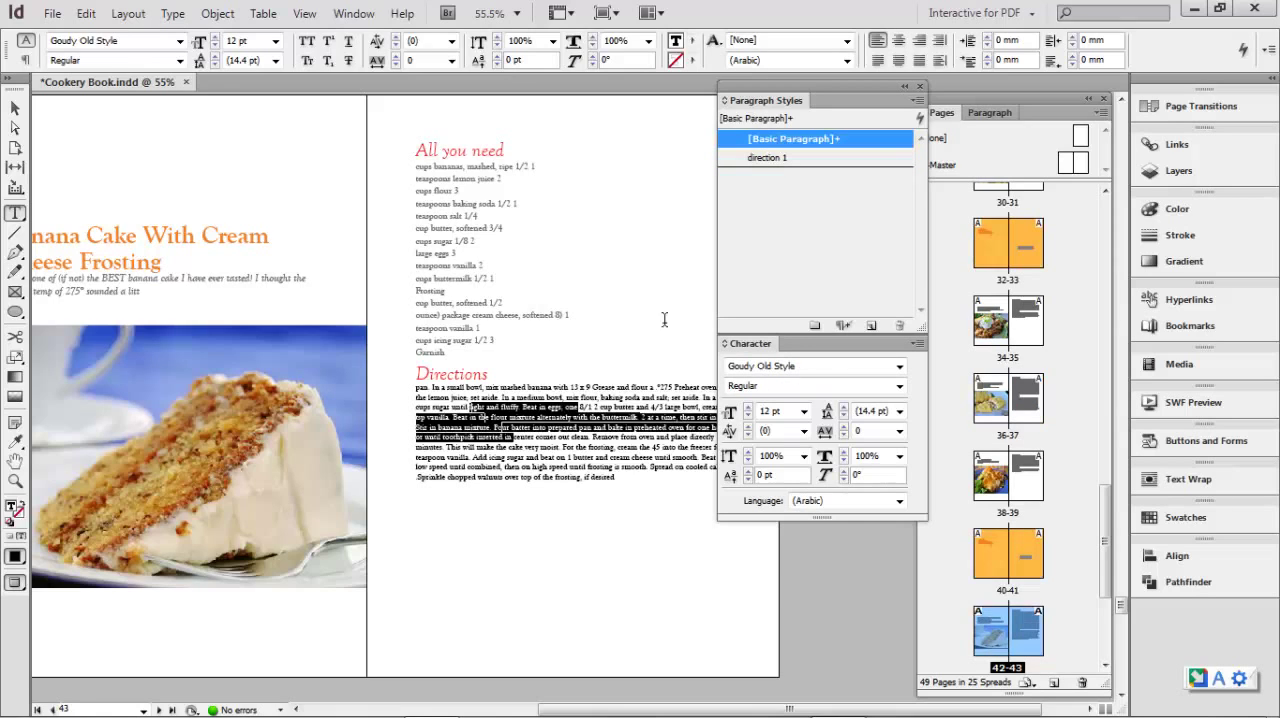
left_click(768, 159)
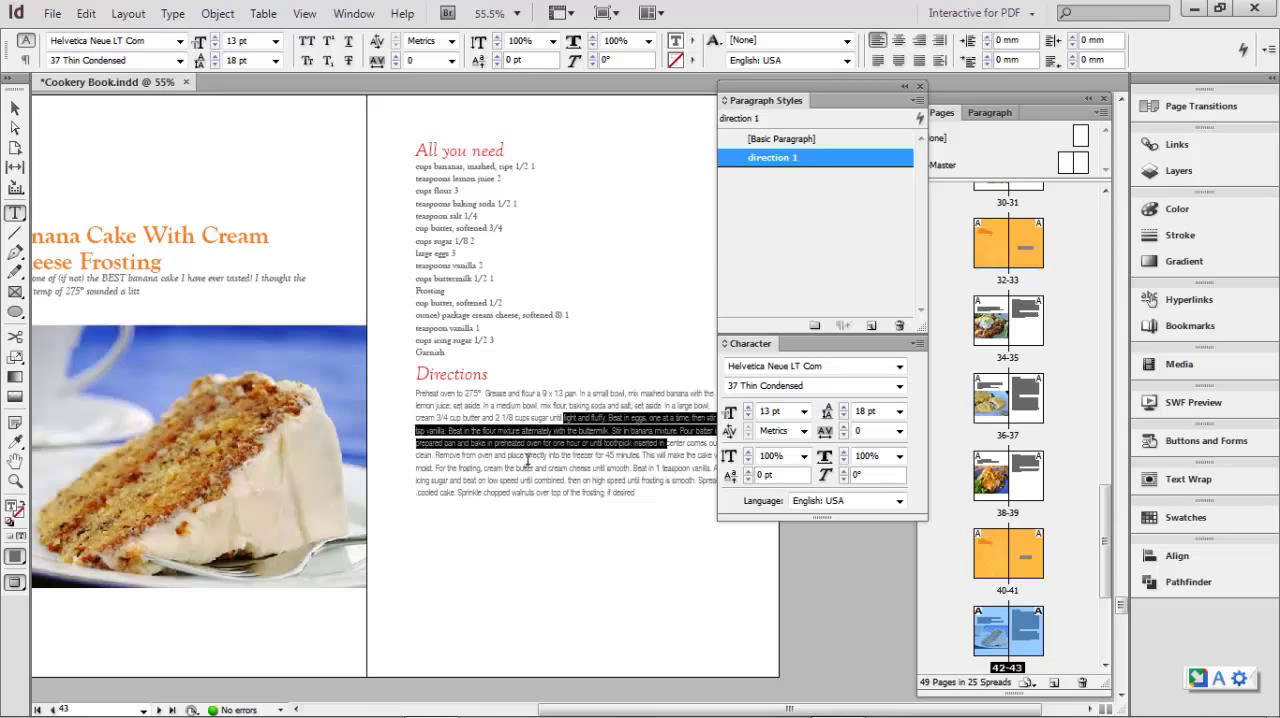
- Apply the direction 1 paragraph style to the directions text of the remaining recipes, from page 45 through page 49
scroll(528, 460, "down", 10)
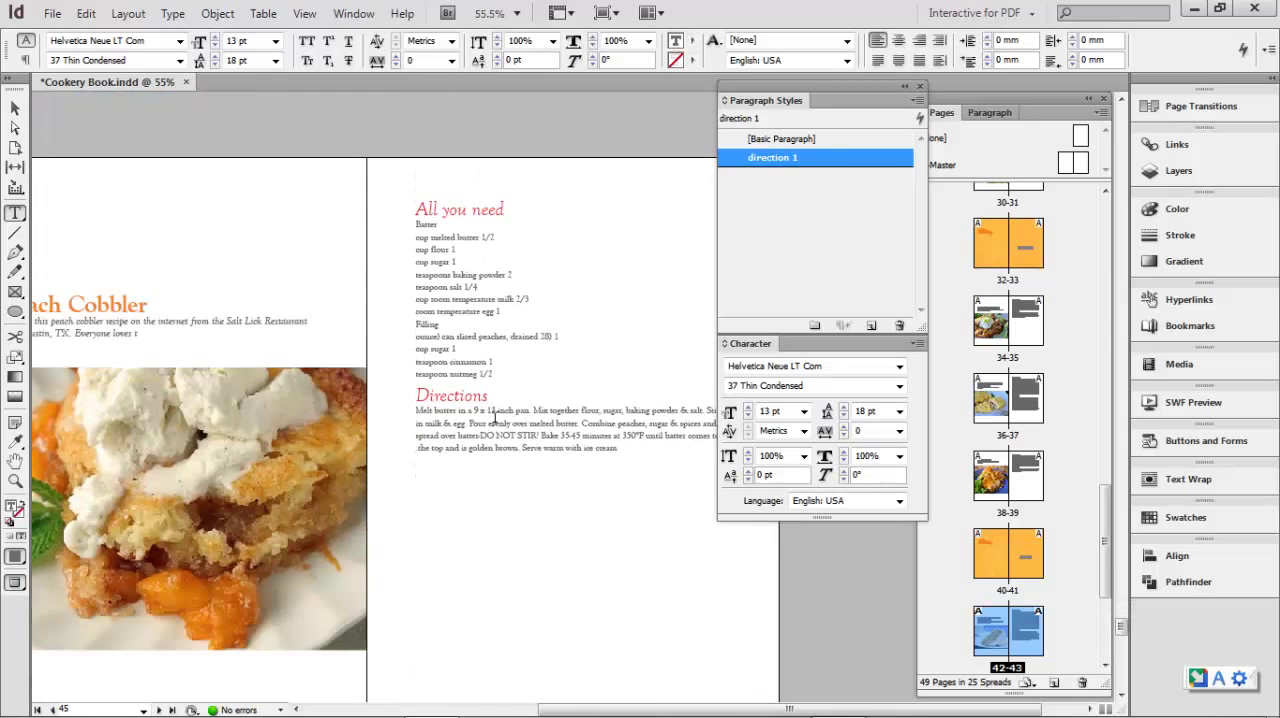
left_click_drag(493, 413, 525, 450)
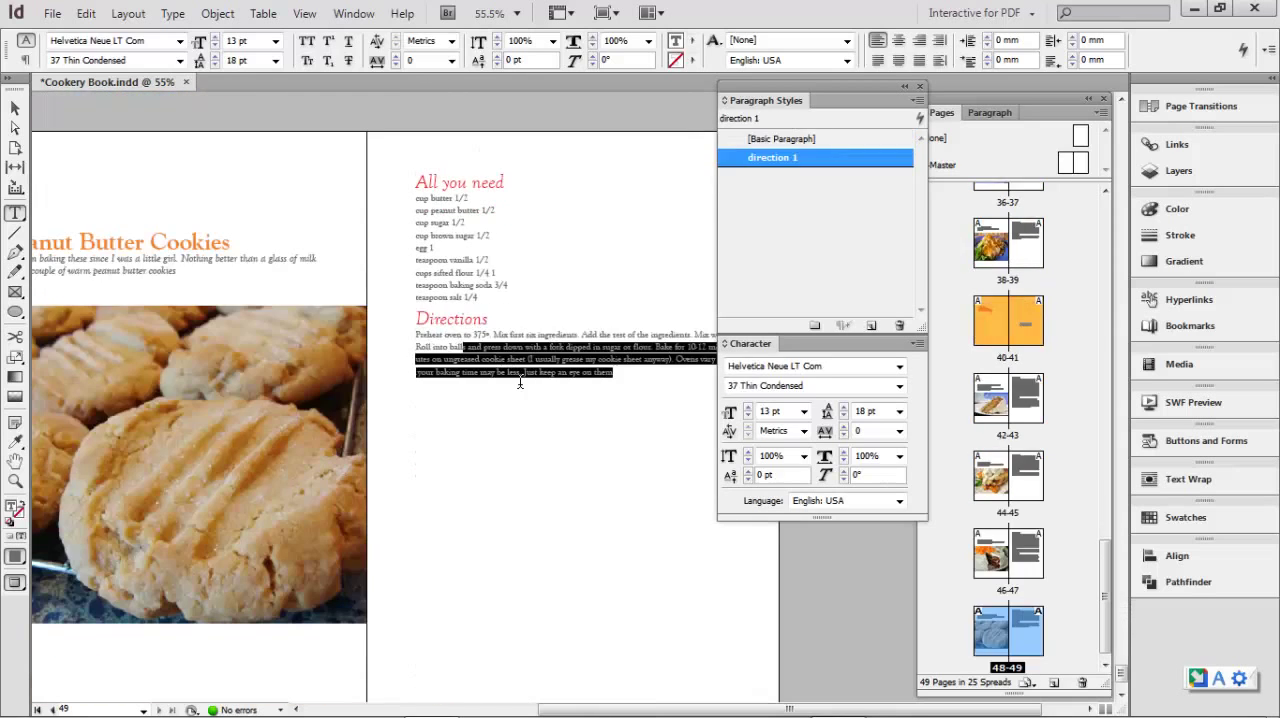
left_click(763, 158)
scroll(509, 490, "down", 3)
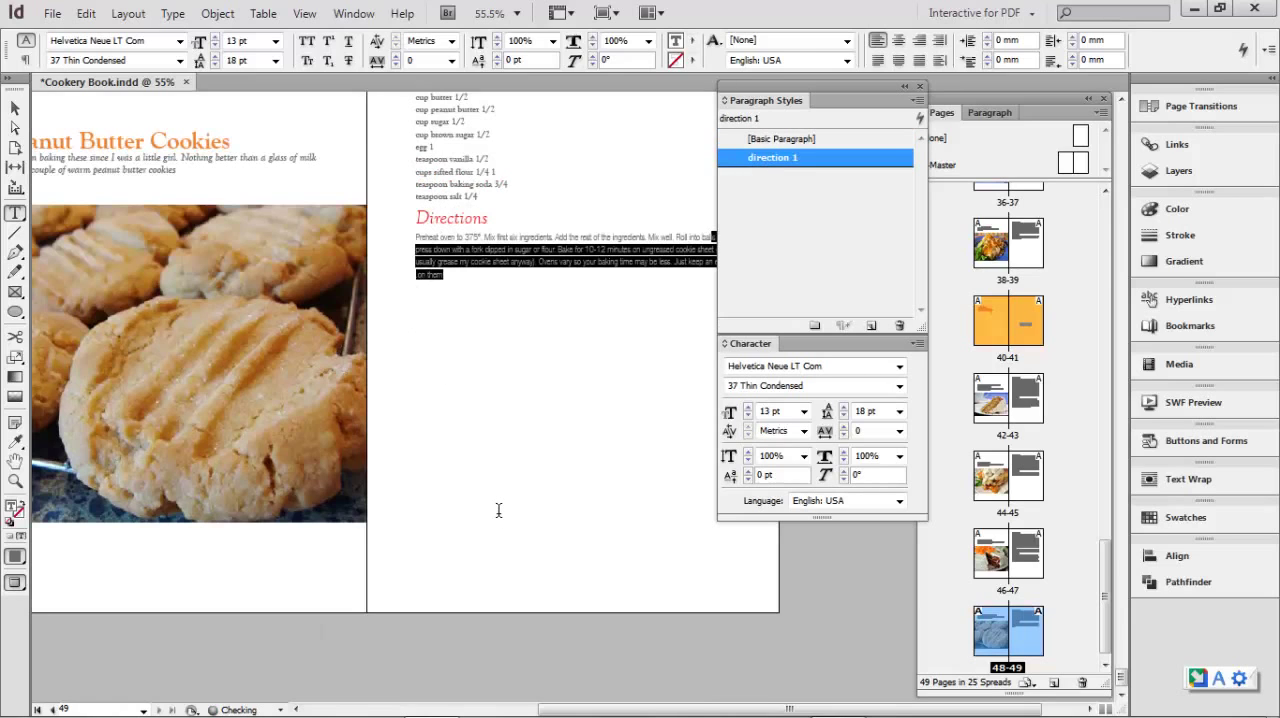
scroll(502, 490, "up", 3)
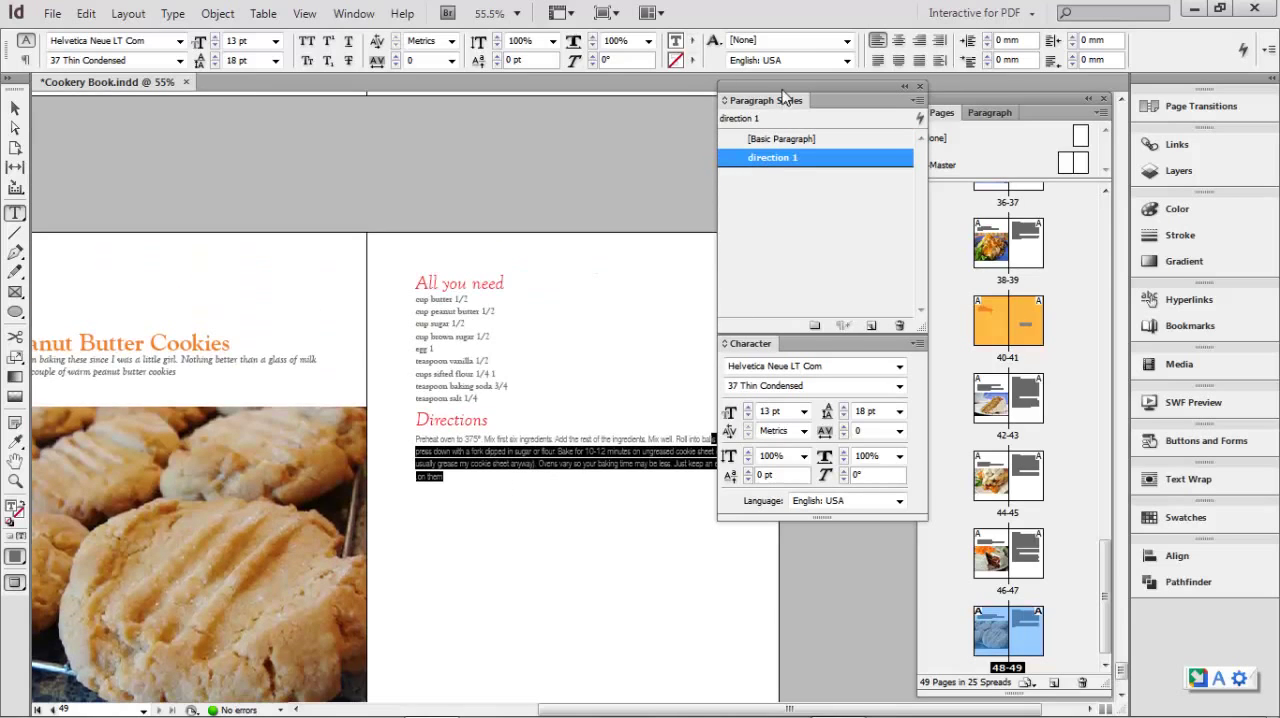
- Select the peanut butter cookies directions on page 49 and set the direction 1 style's font family to Times New Roman
left_click_drag(787, 107, 873, 119)
left_click(589, 456)
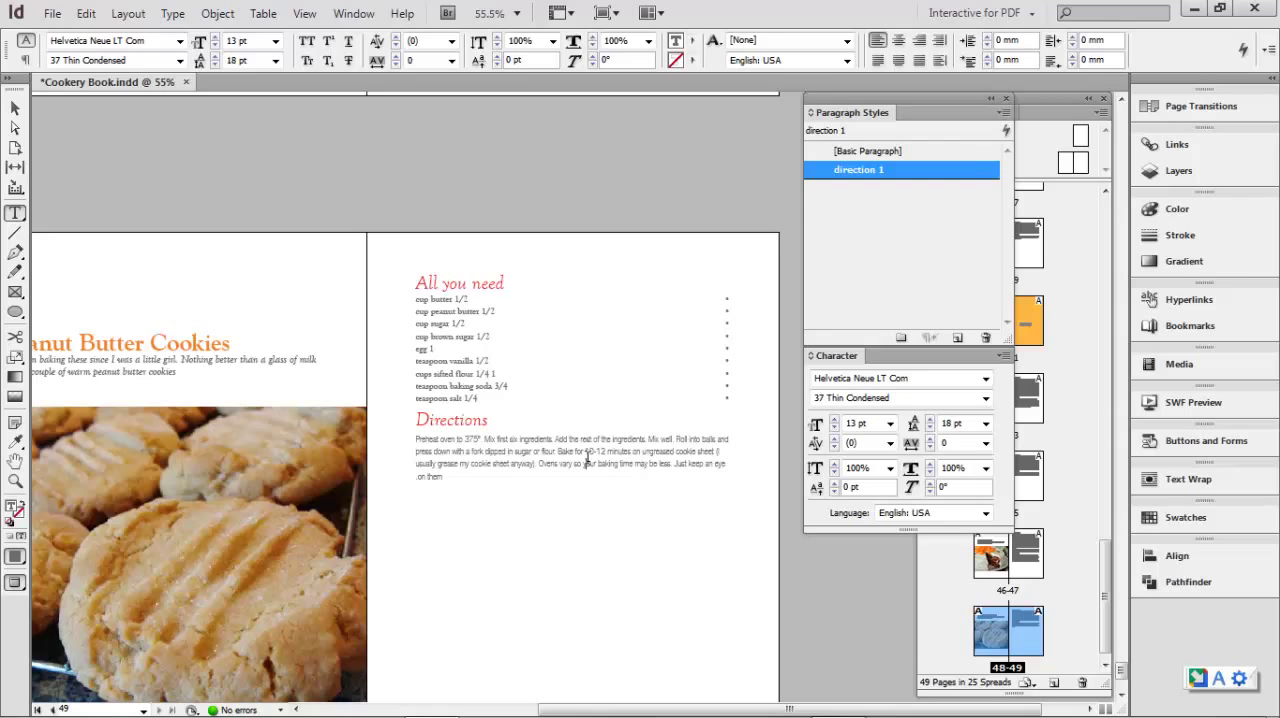
left_click(15, 481)
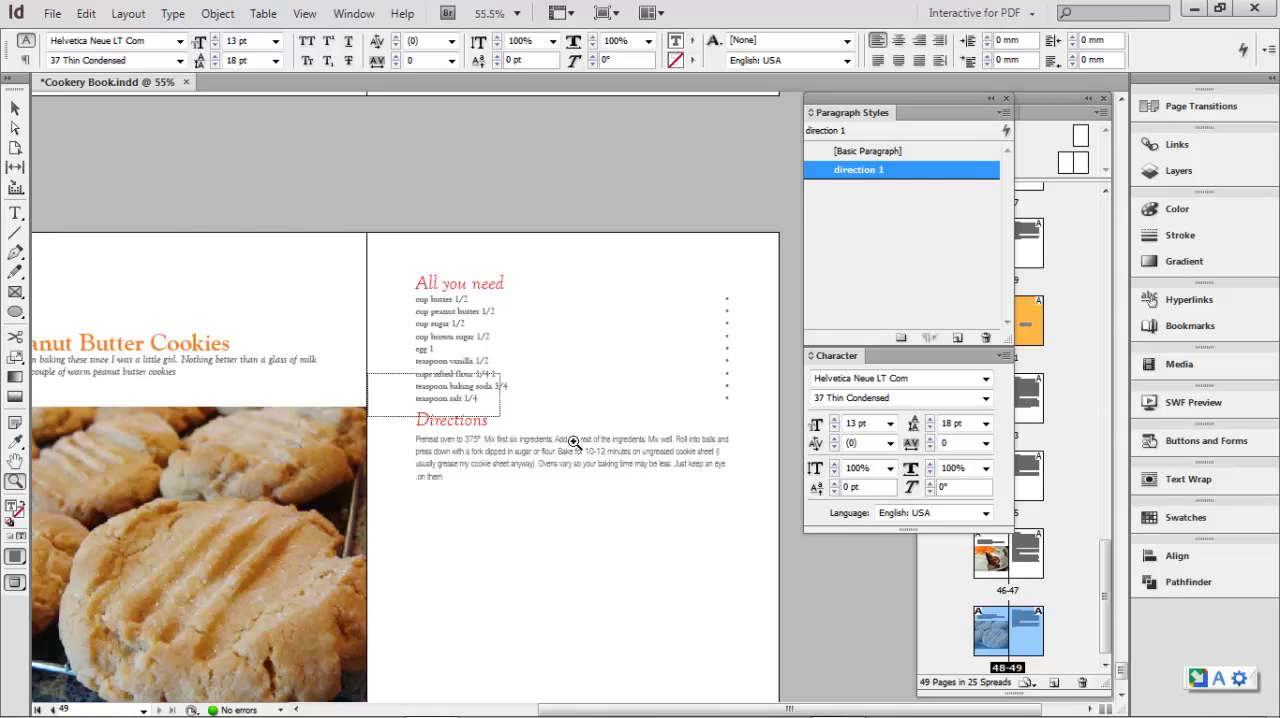
left_click_drag(366, 378, 836, 536)
left_click(15, 213)
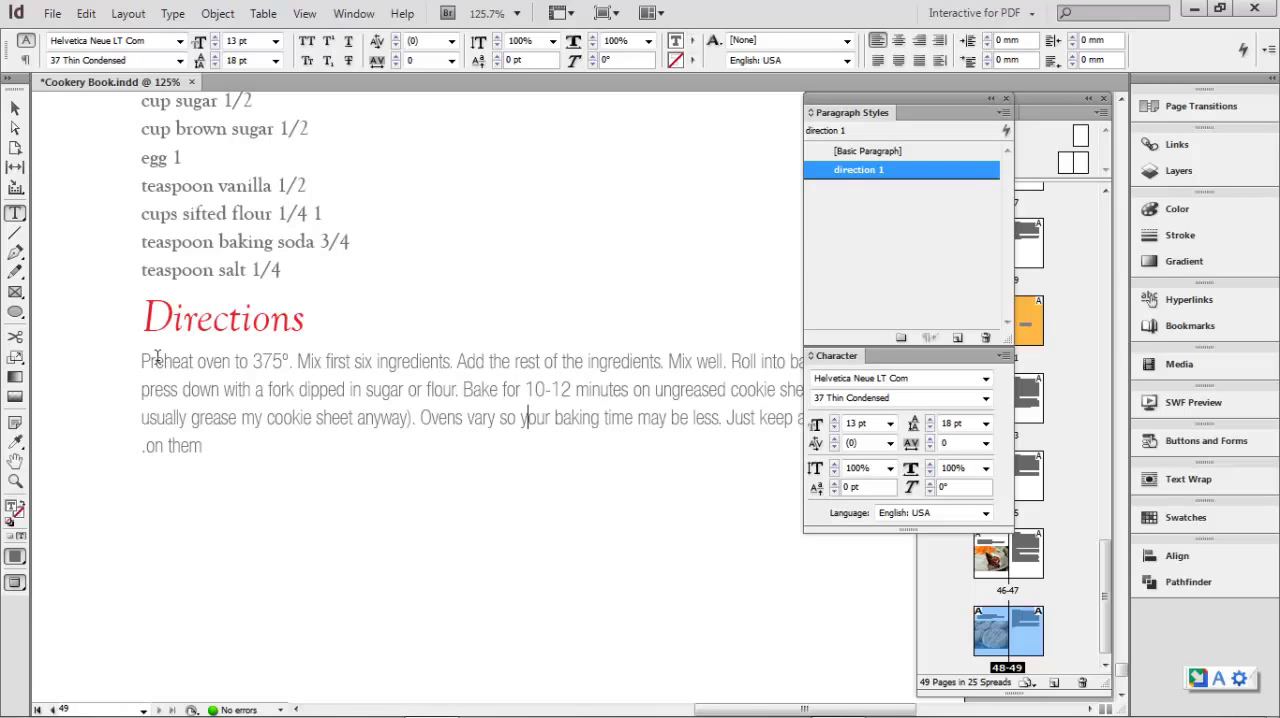
left_click_drag(142, 358, 250, 450)
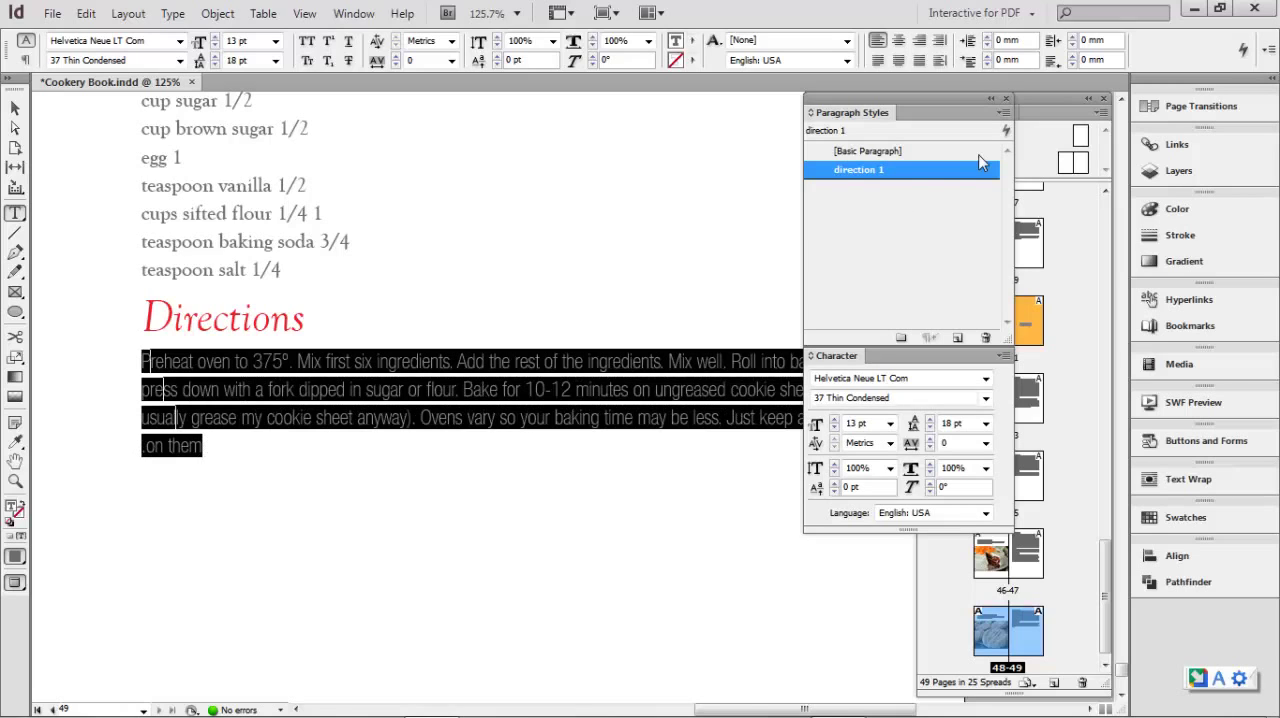
double_click(843, 172)
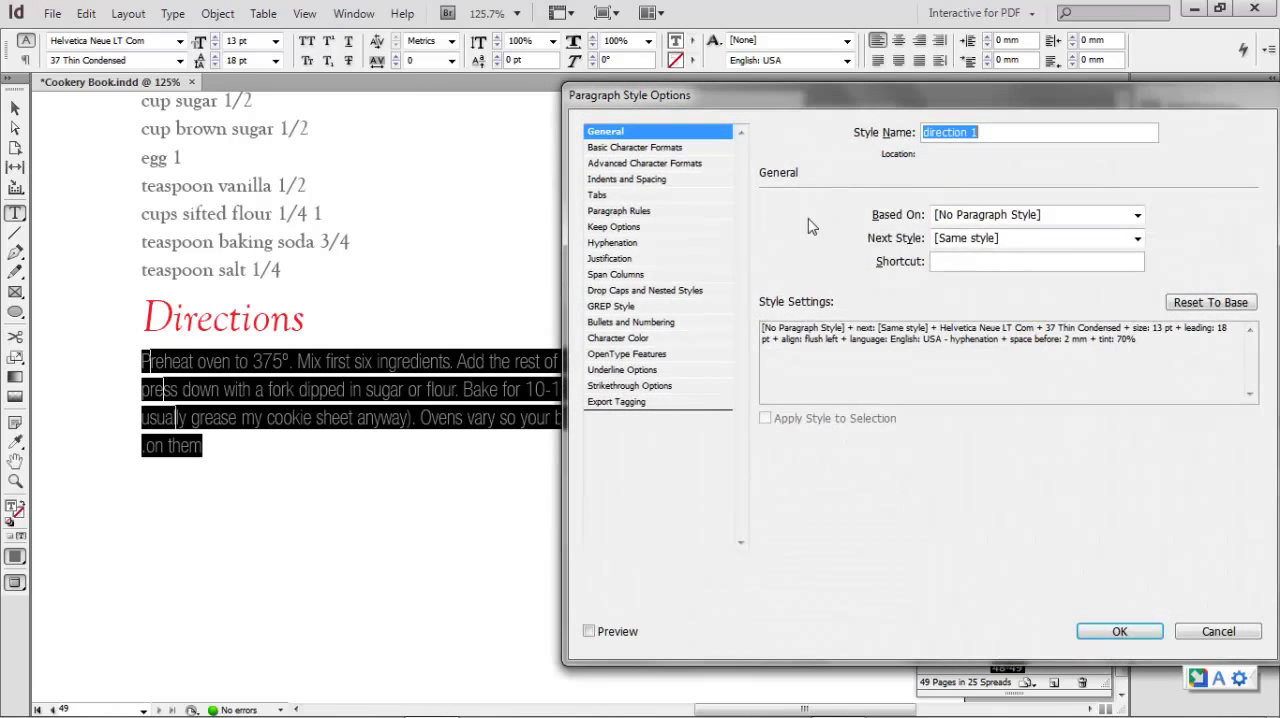
left_click(630, 148)
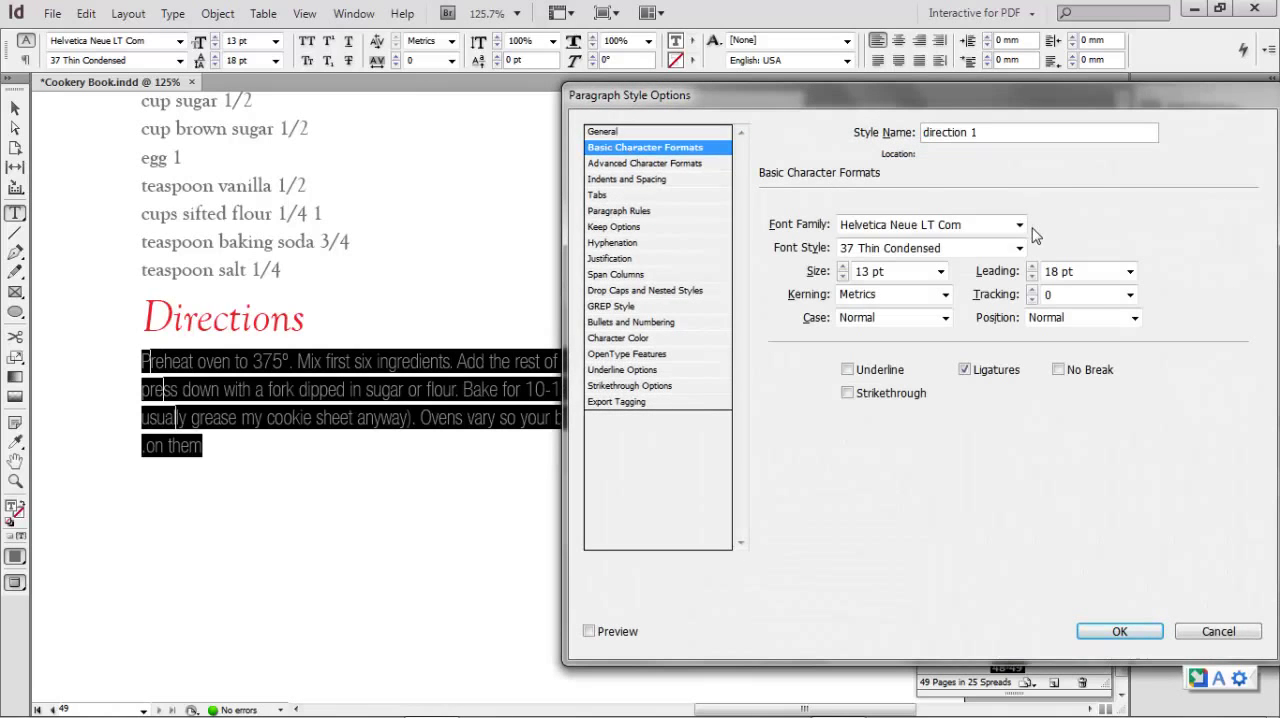
left_click_drag(968, 225, 816, 225)
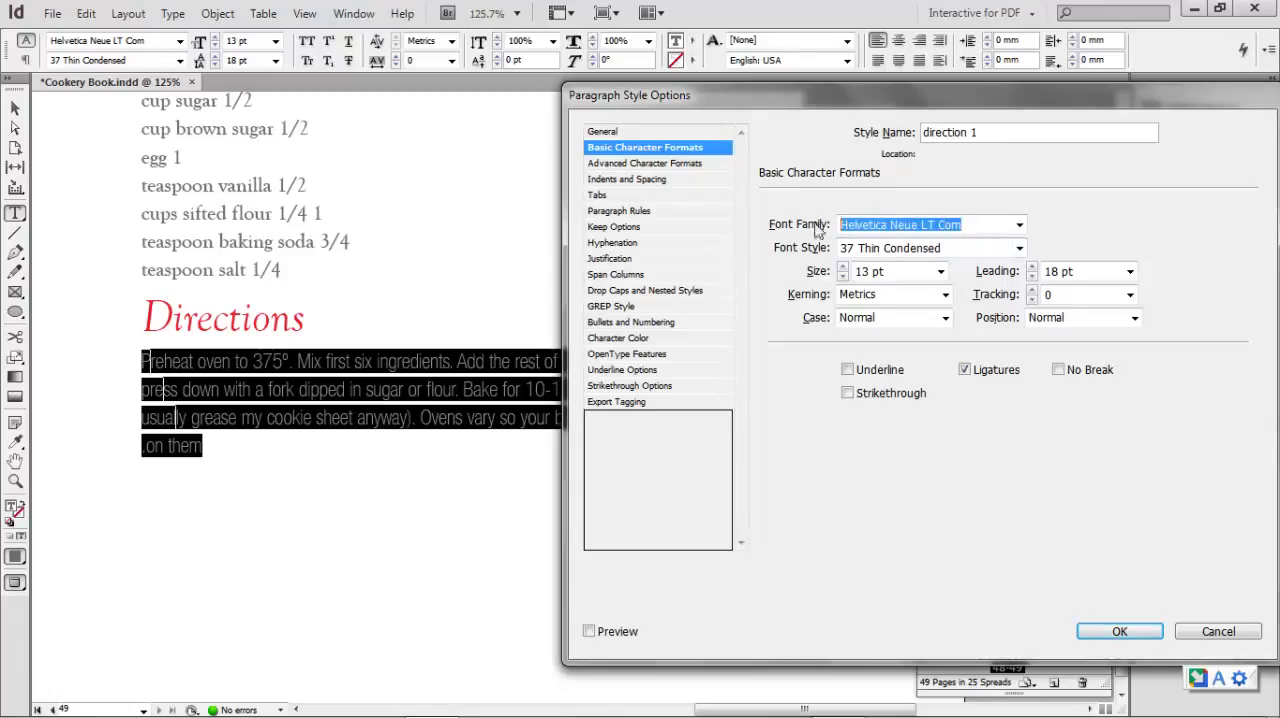
left_click(1019, 226)
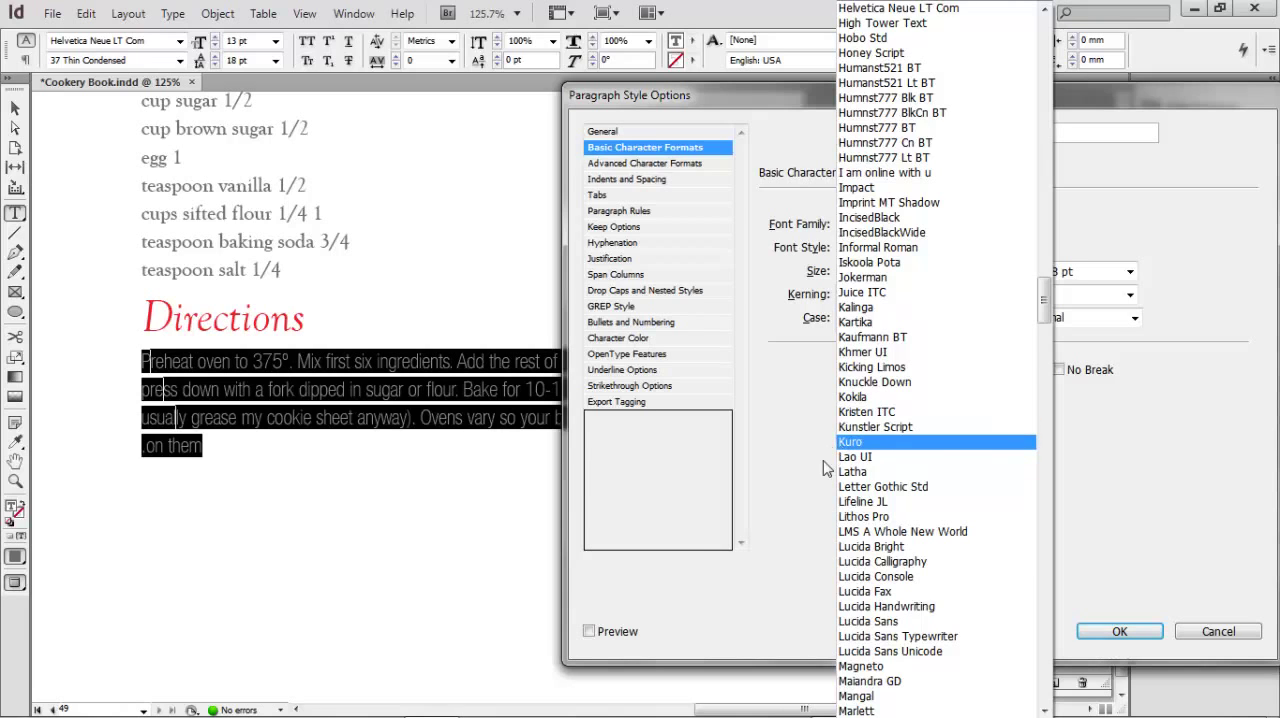
scroll(906, 548, "down", 10)
left_click(773, 444)
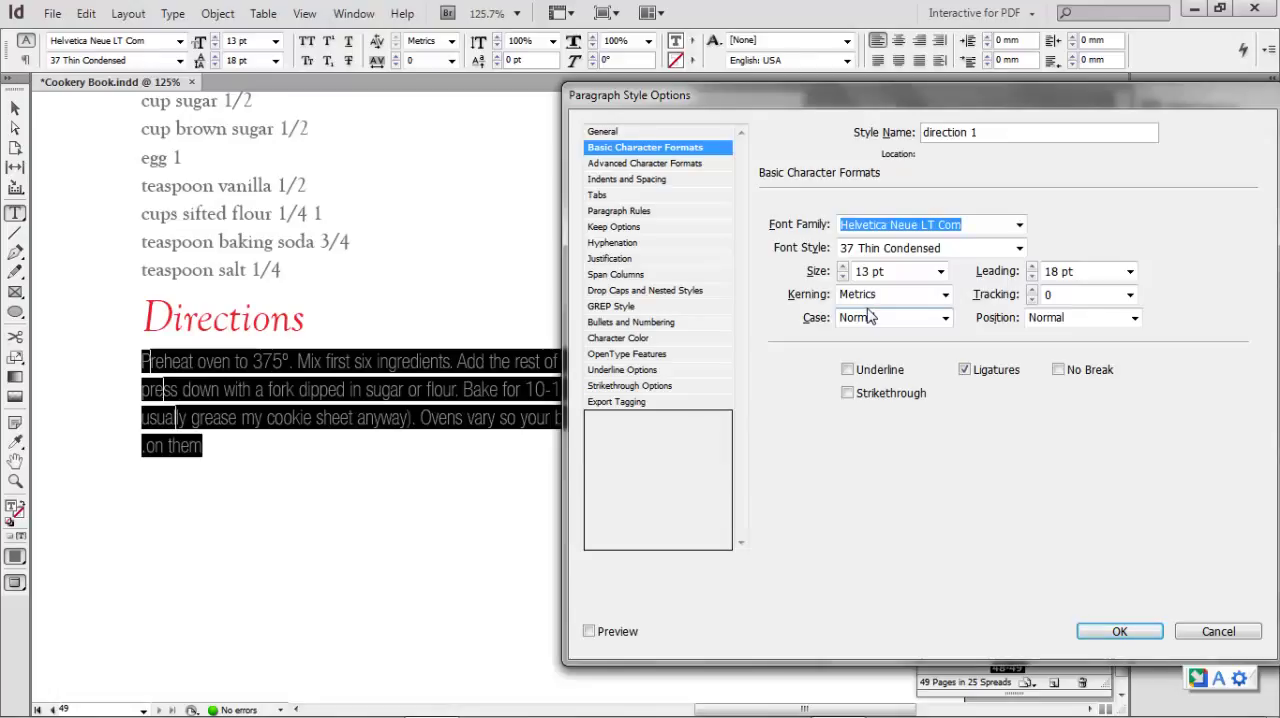
type("Times New Roman")
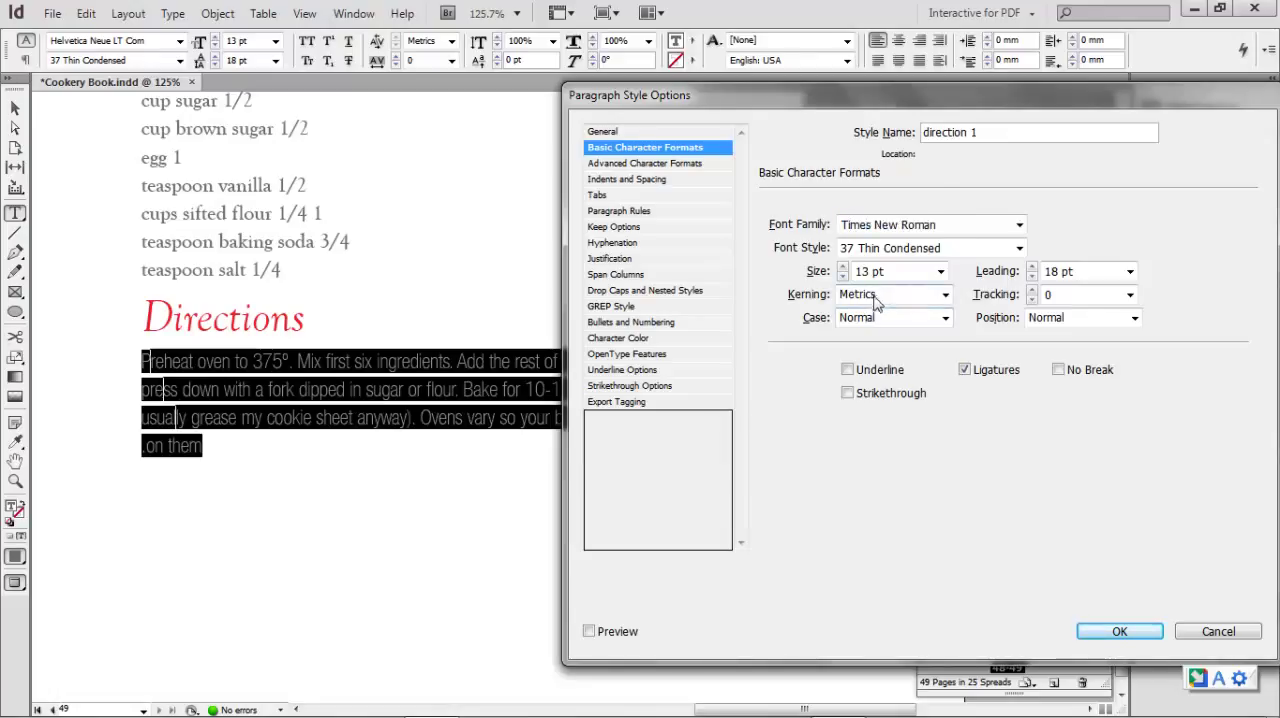
- Set the direction 1 style's character color to C=100 M=90 Y=10 K=0 with a 100% tint and apply the style changes
left_click(640, 338)
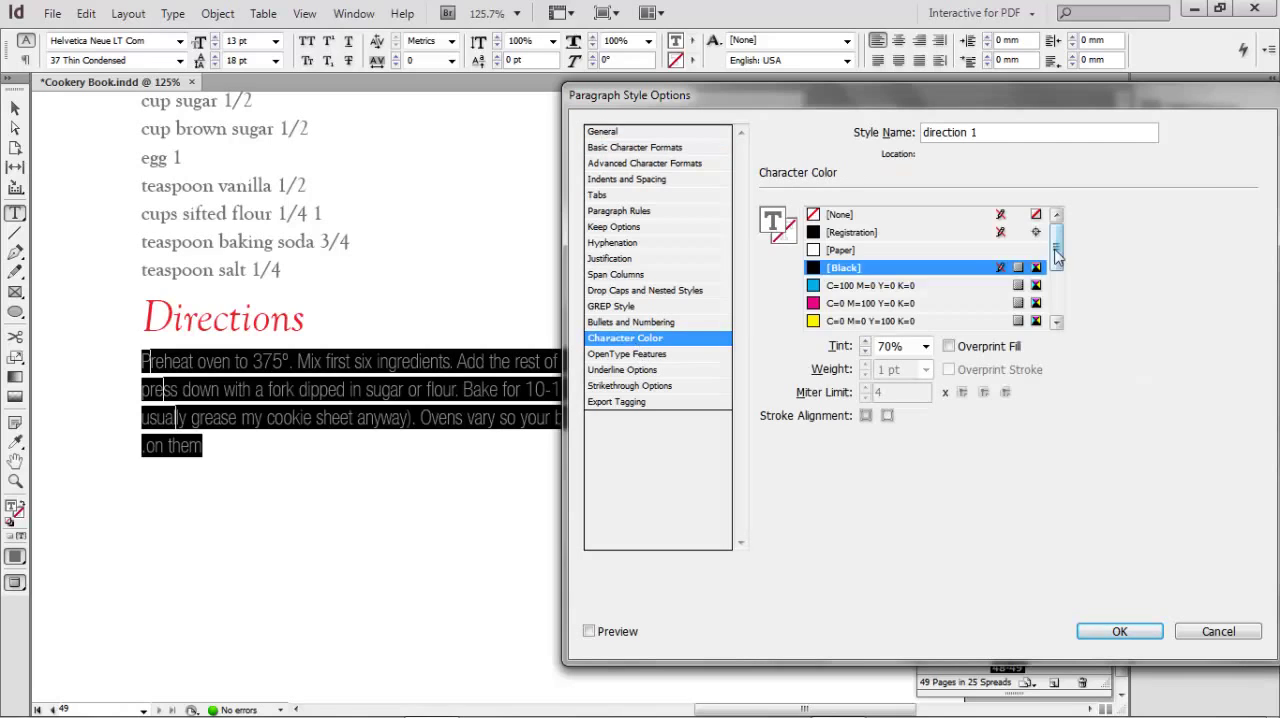
left_click_drag(1056, 255, 1057, 284)
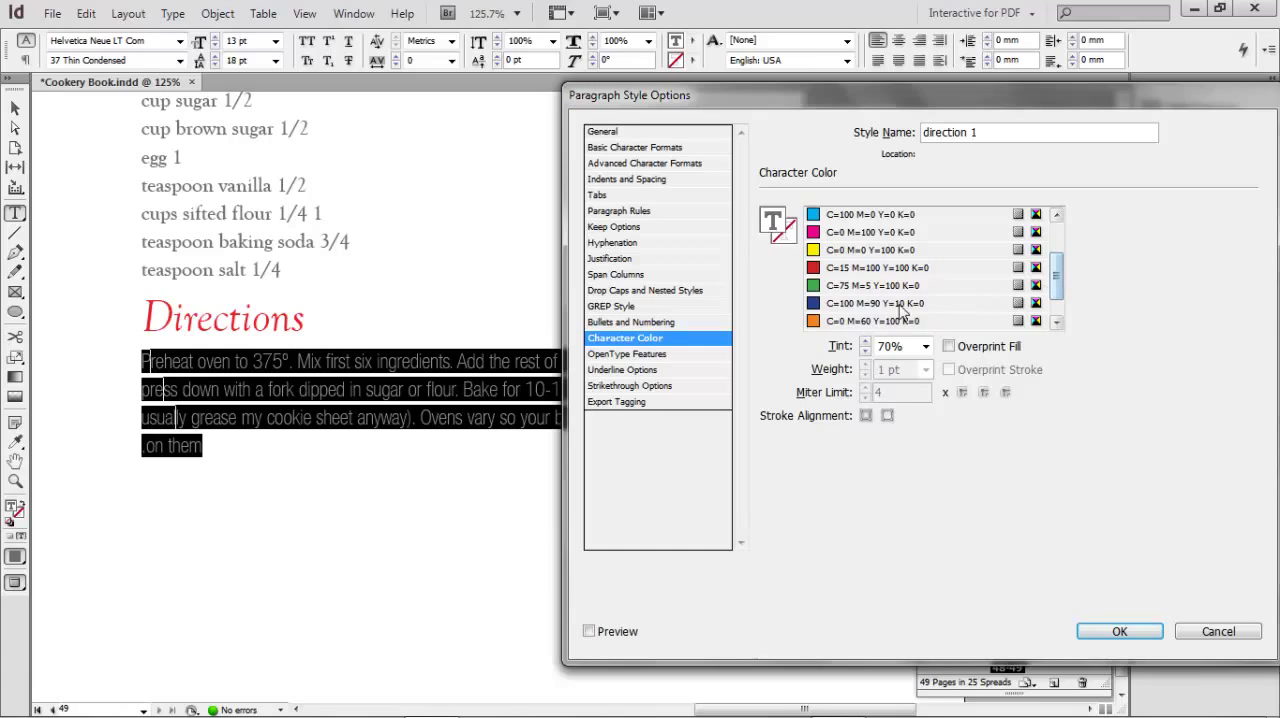
left_click(872, 304)
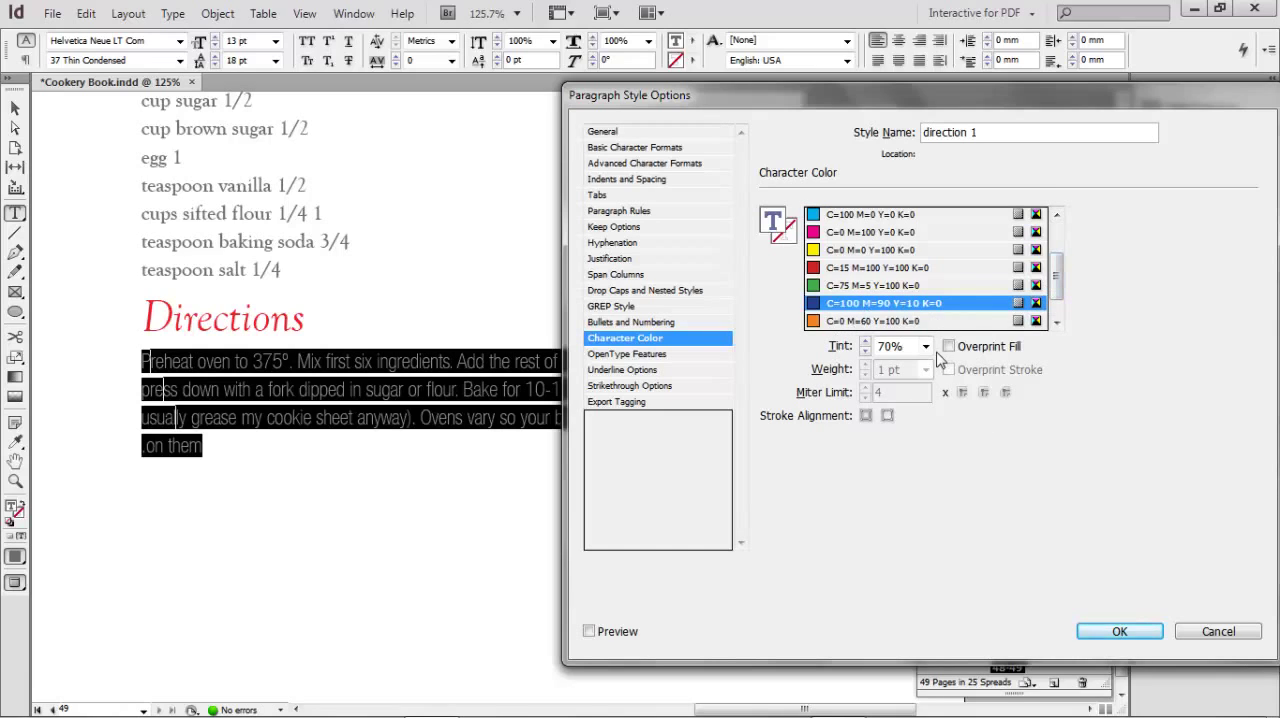
left_click(925, 346)
left_click(903, 517)
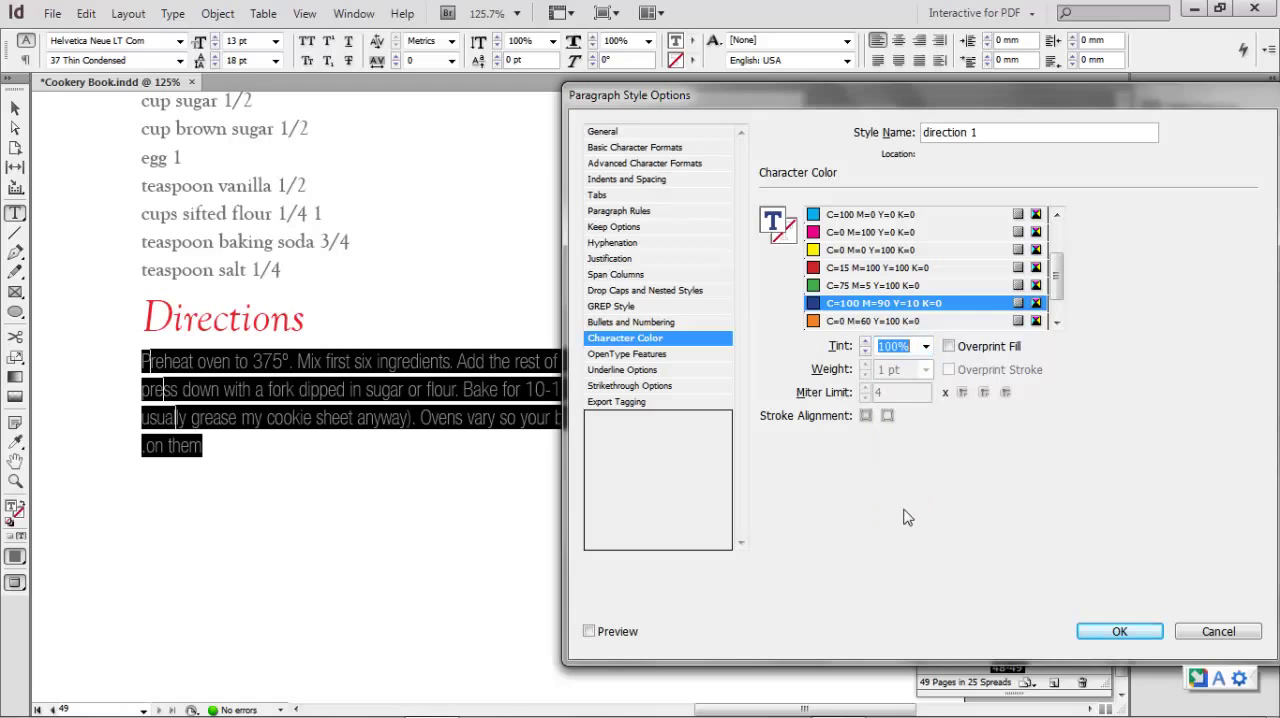
left_click(1115, 630)
left_click(629, 487)
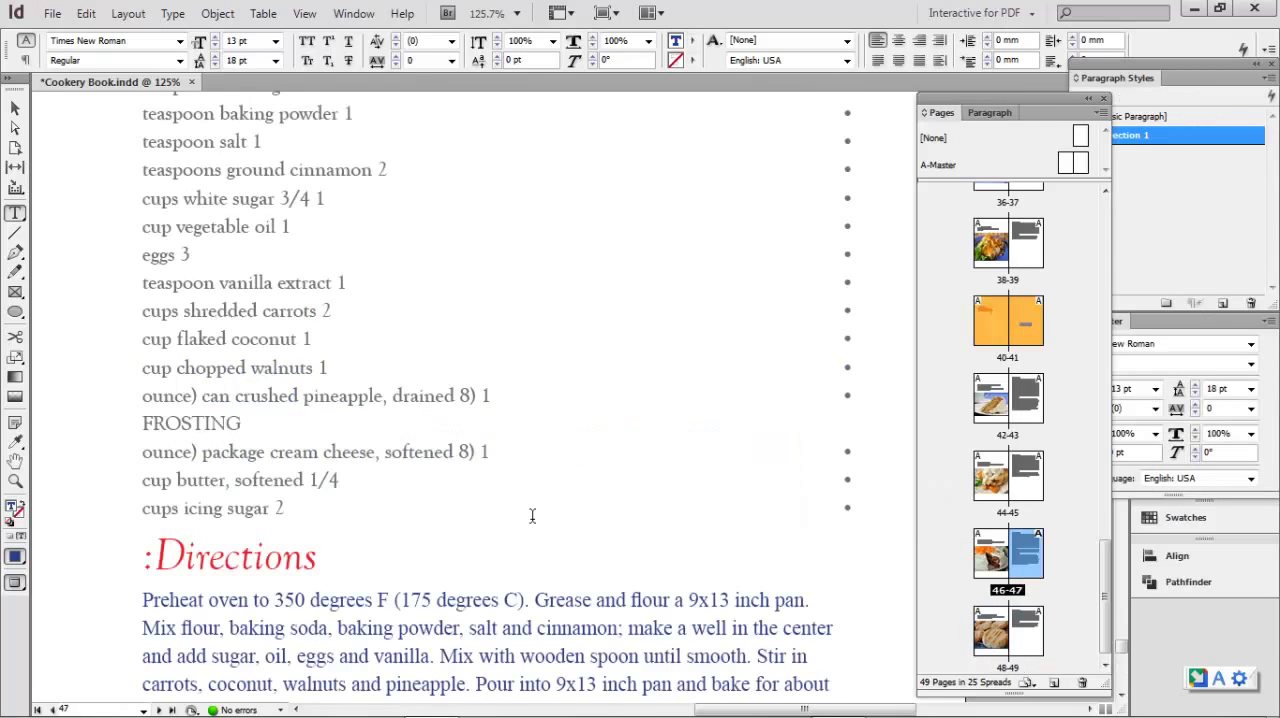
- Check the font and color of the directions text on pages 47, 45 and 39
scroll(532, 516, "down", 3)
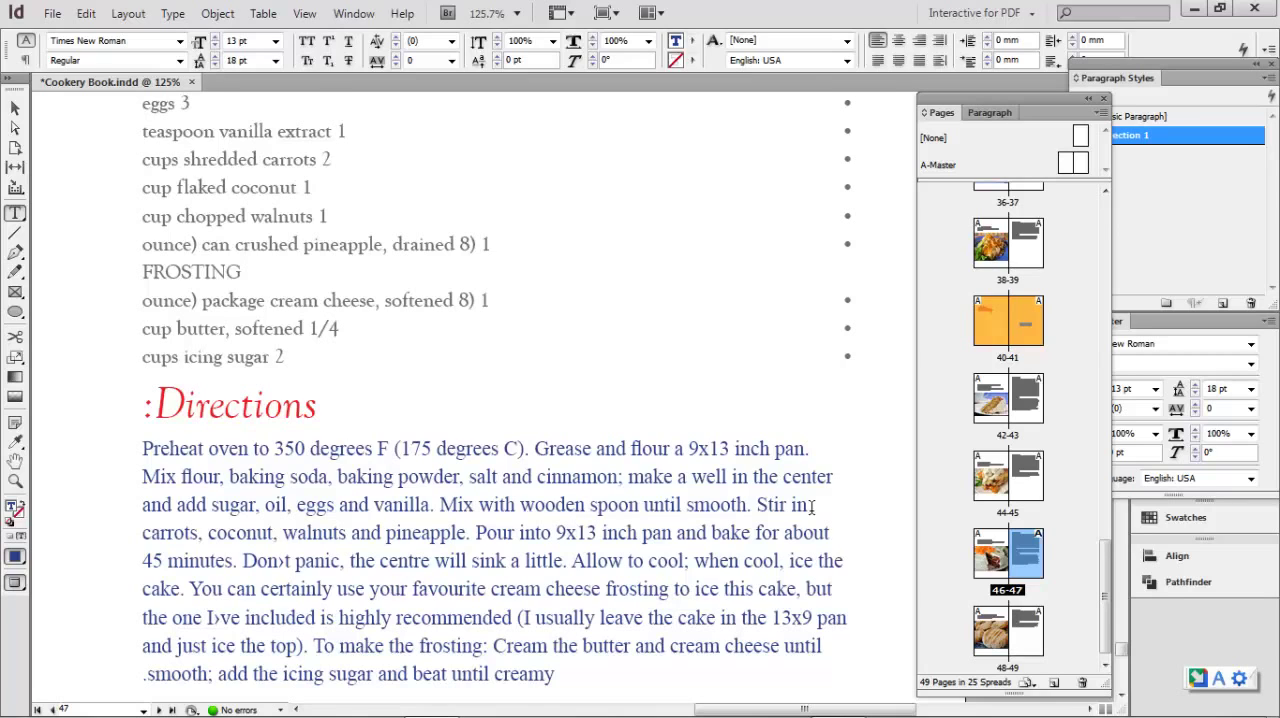
double_click(1035, 497)
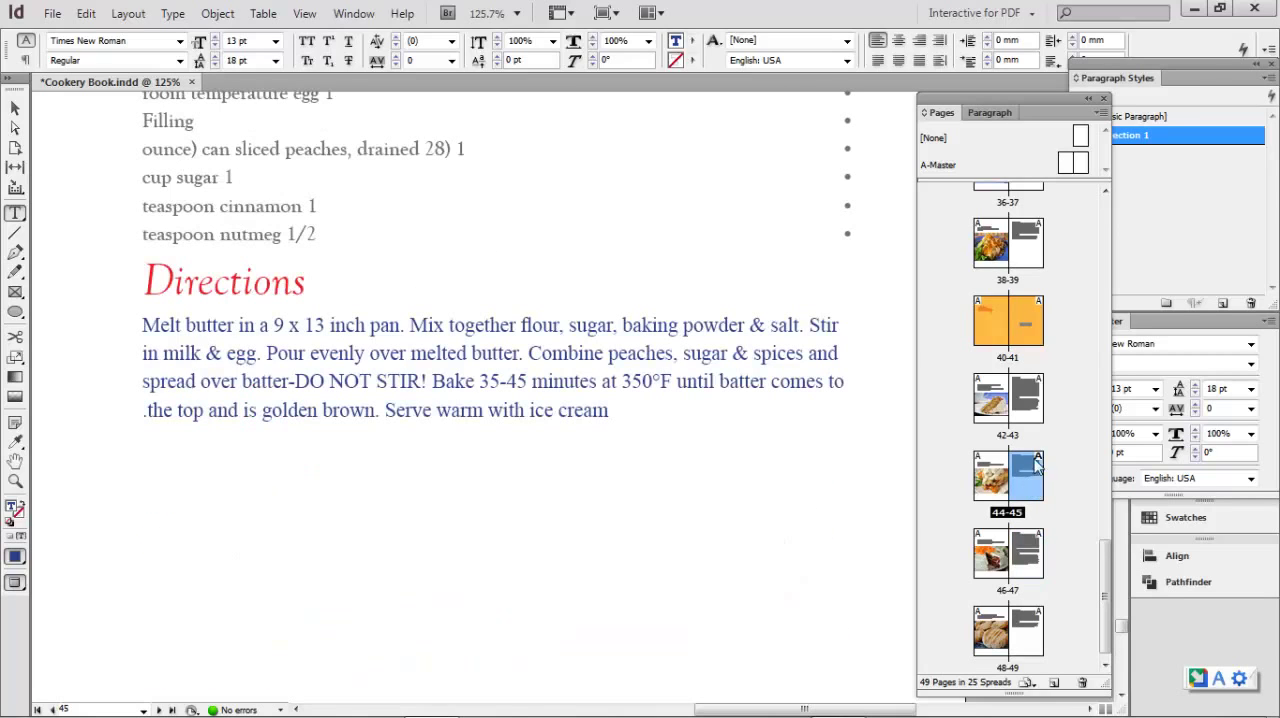
left_click(1034, 400)
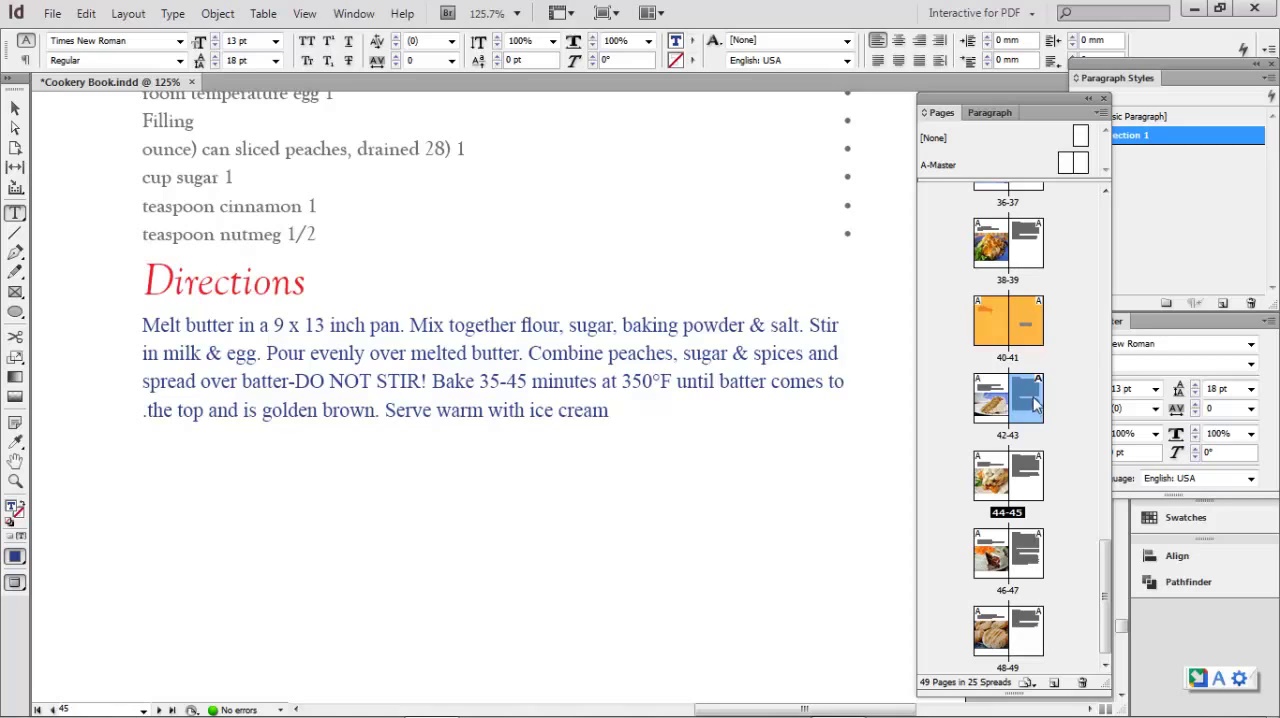
double_click(1032, 256)
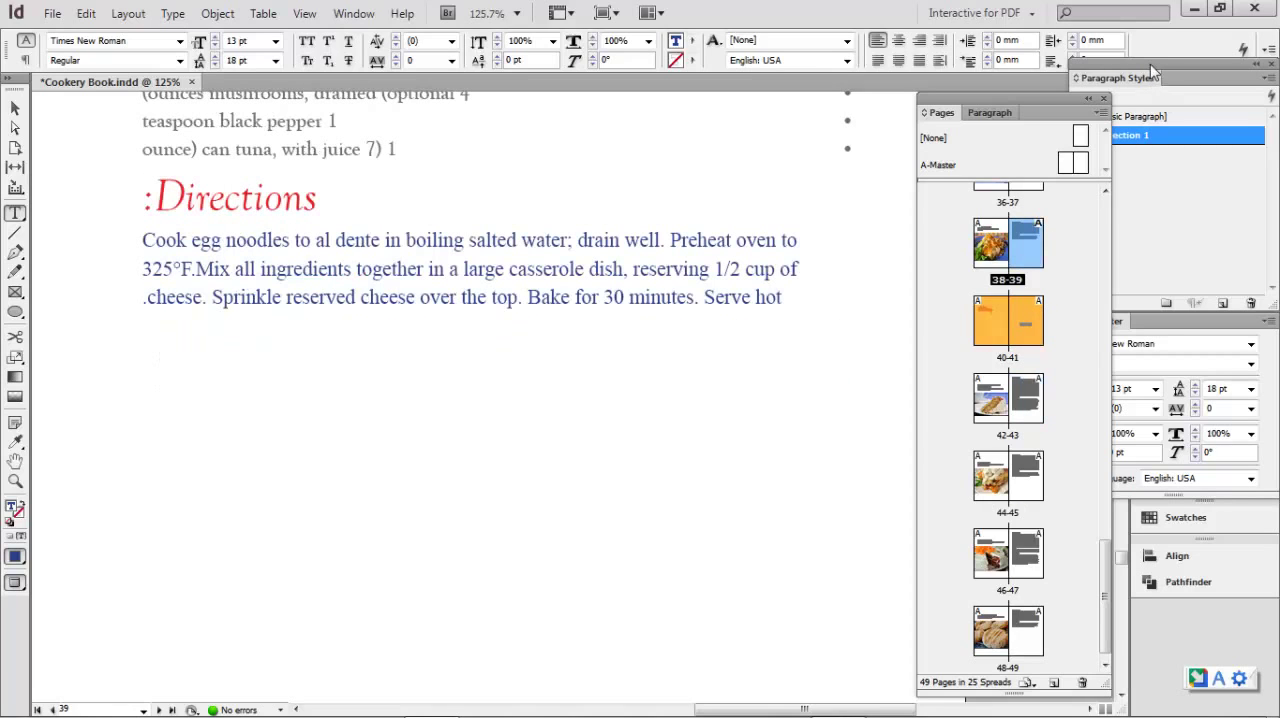
left_click_drag(1152, 72, 767, 269)
left_click(15, 109)
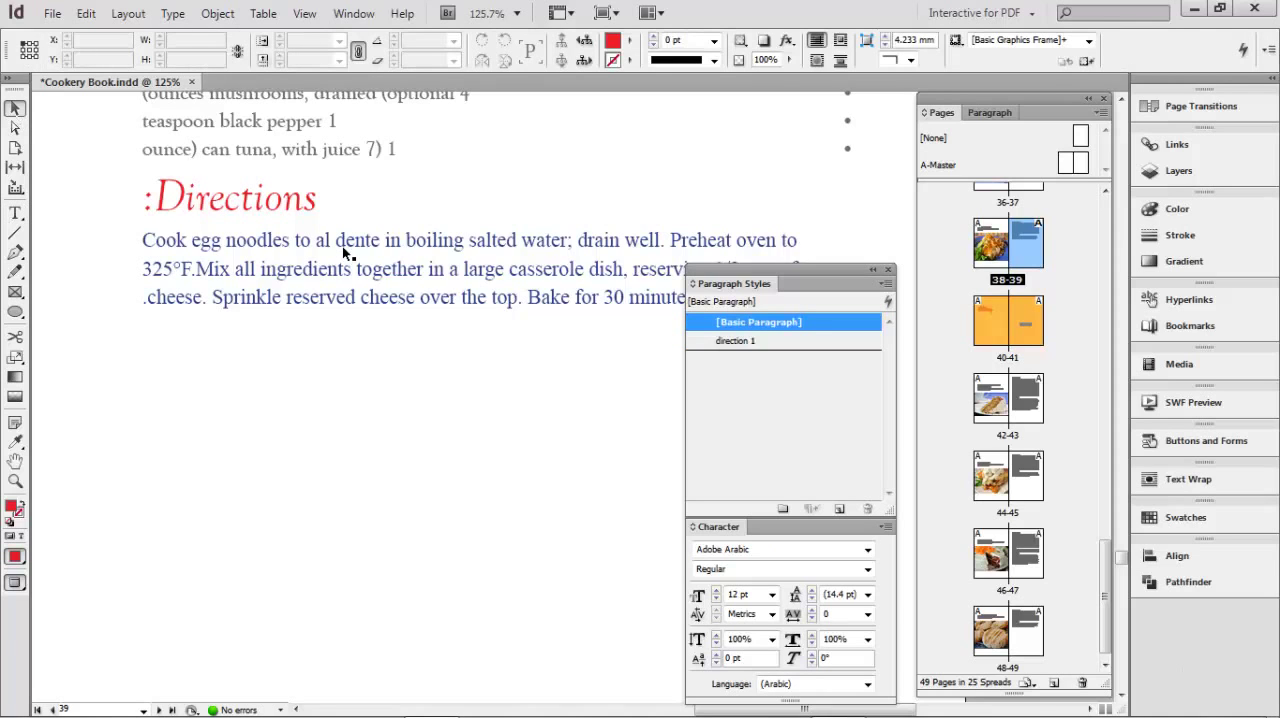
key("ctrl+0")
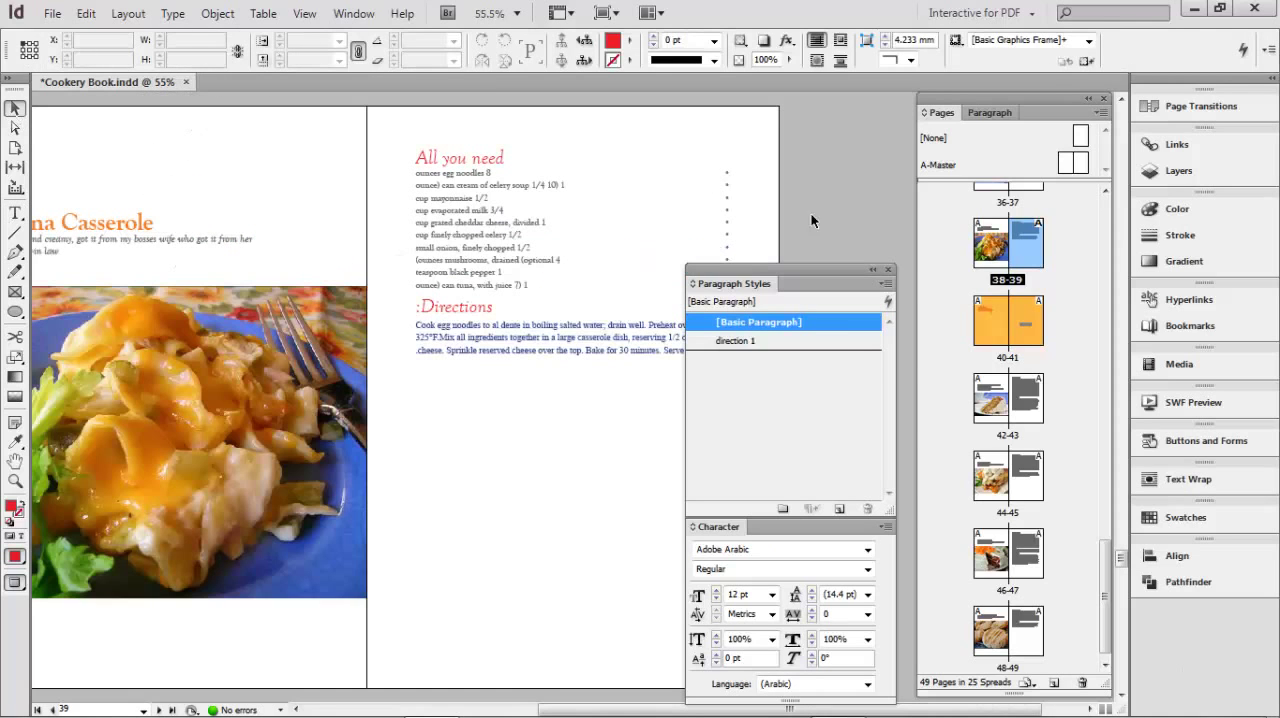
left_click_drag(780, 283, 798, 112)
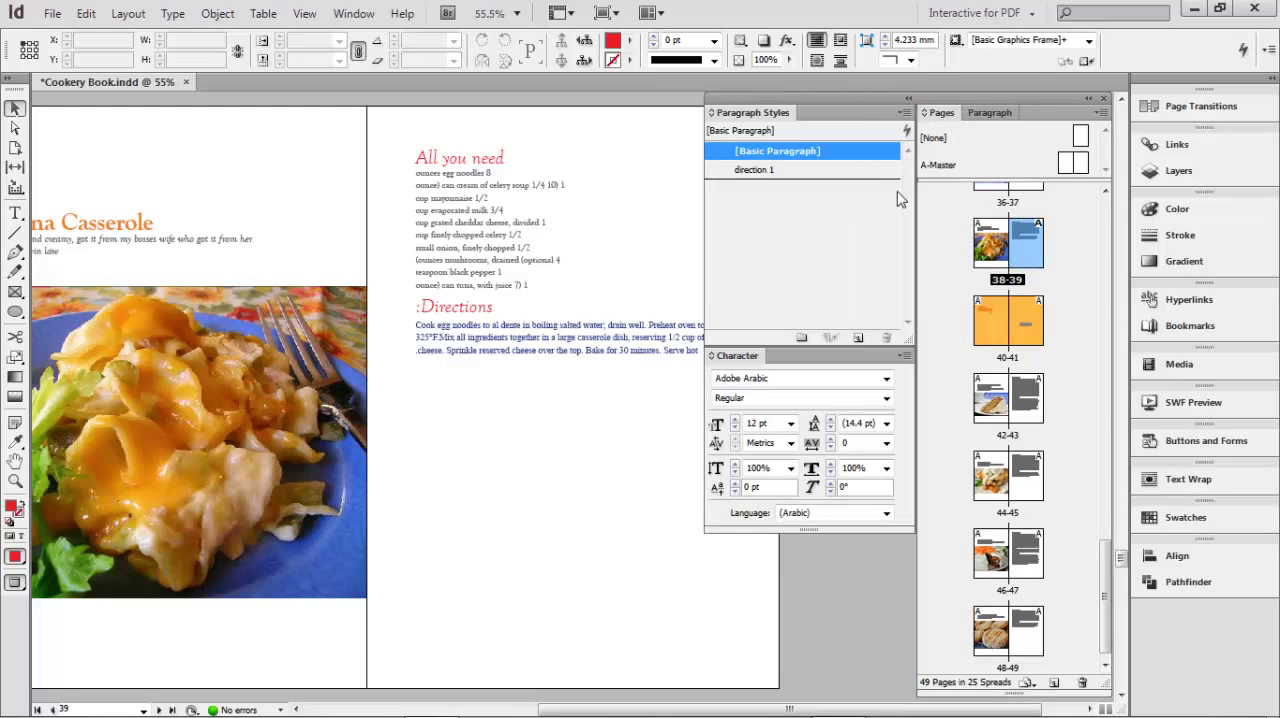
- Select the tuna casserole directions on page 39 and change the direction 1 style's alignment to Left Justify
left_click(548, 339)
triple_click(524, 334)
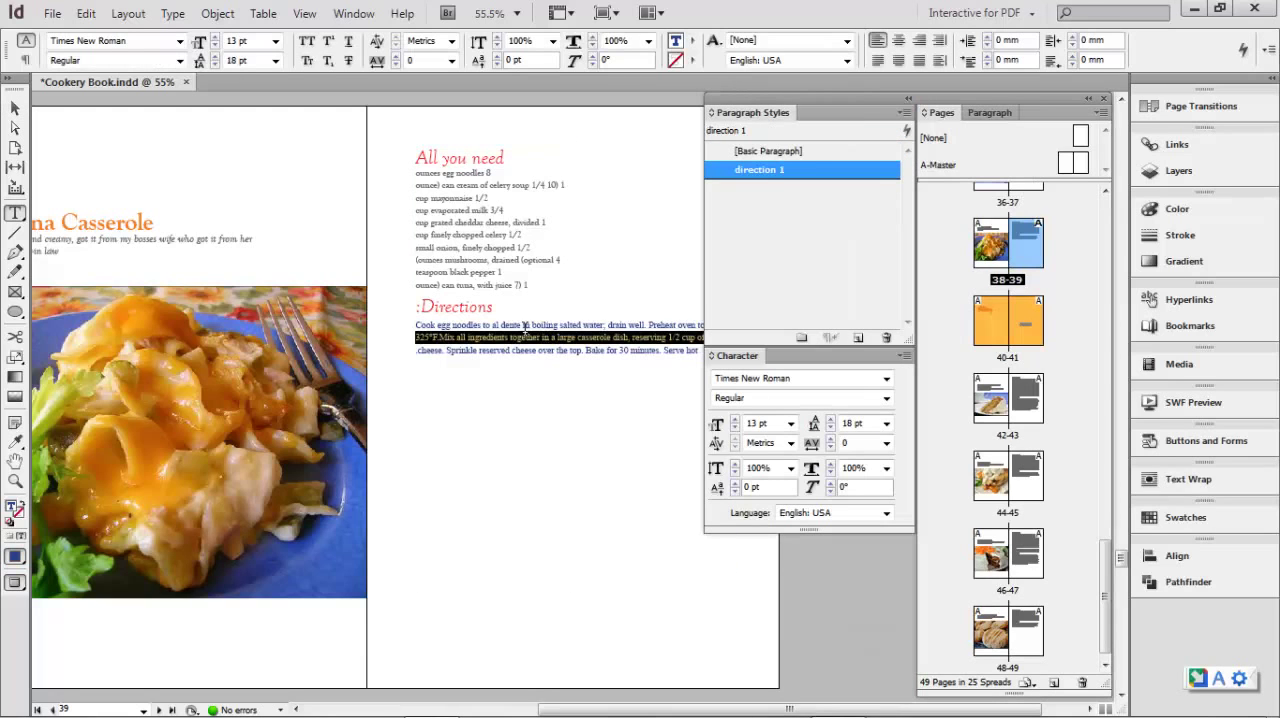
triple_click(424, 333)
double_click(760, 170)
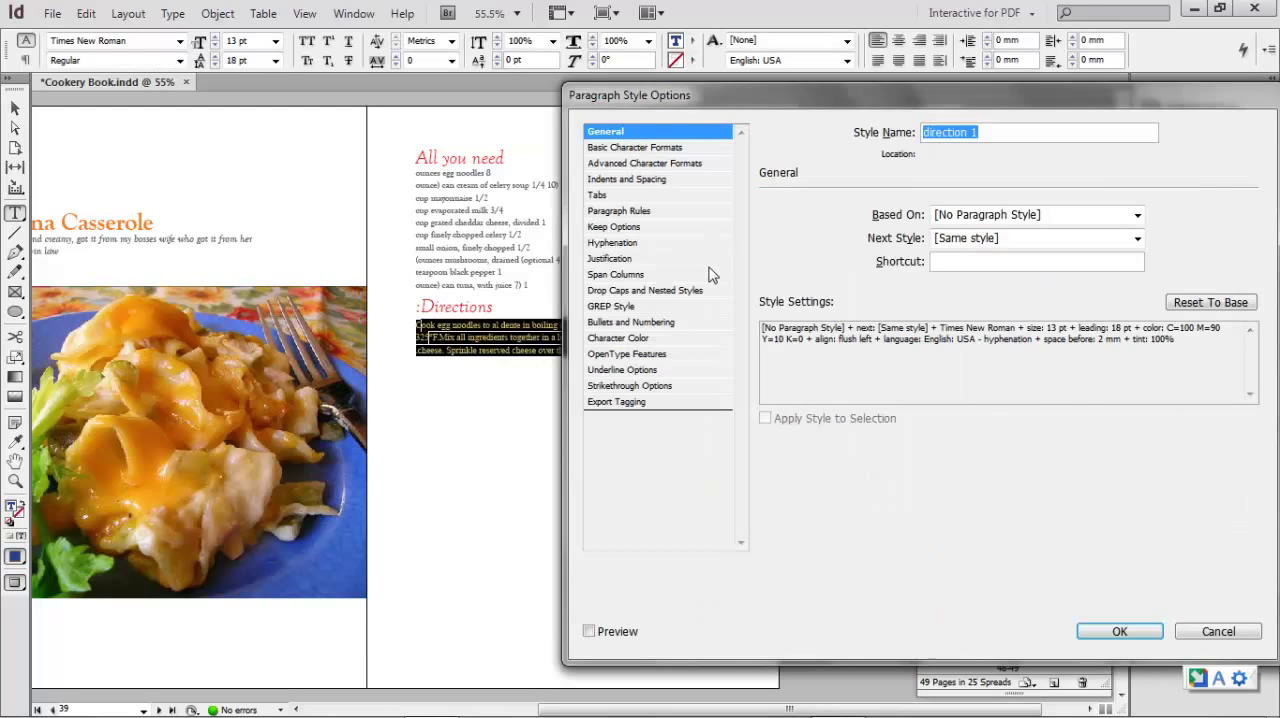
left_click(633, 166)
left_click(636, 180)
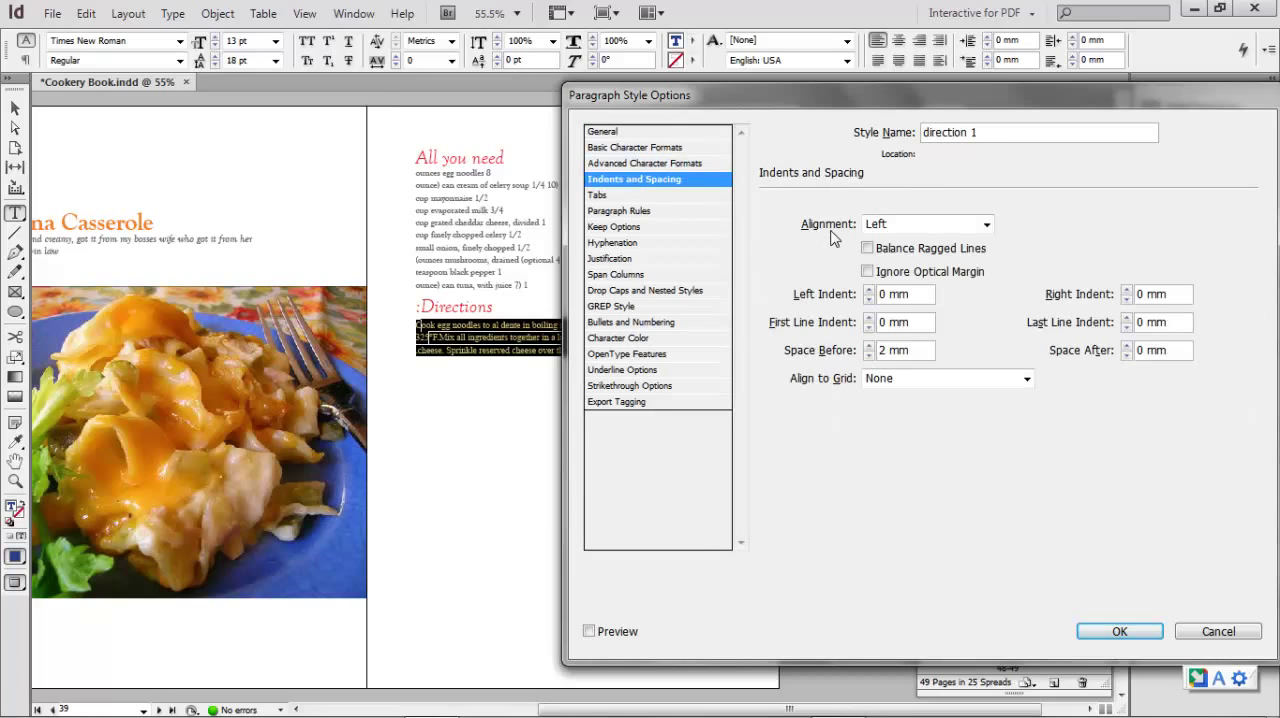
left_click(986, 225)
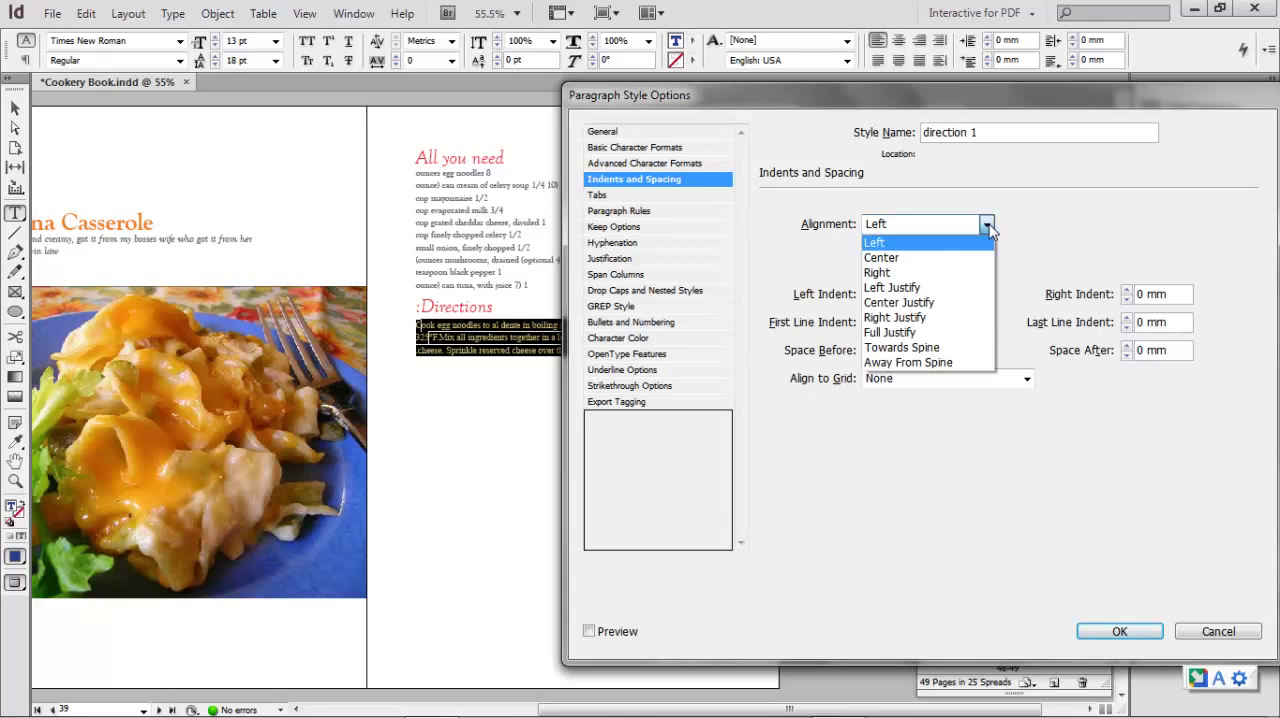
left_click(931, 289)
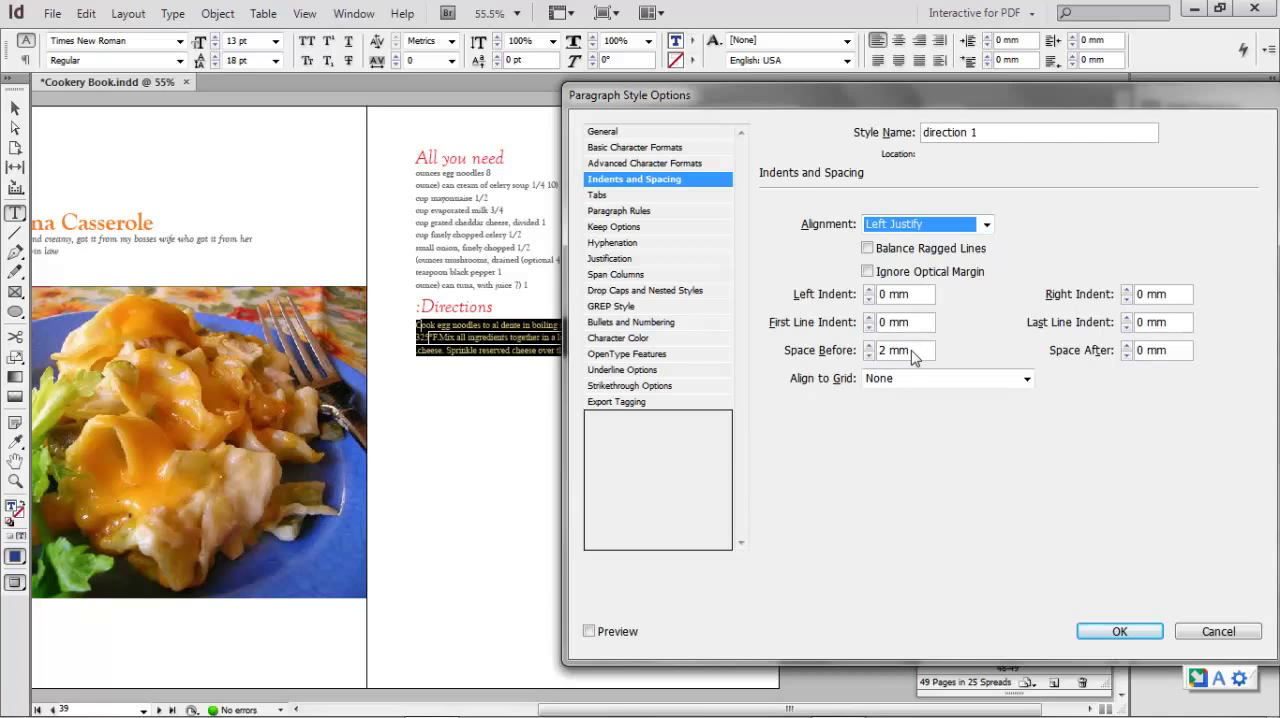
left_click(1137, 632)
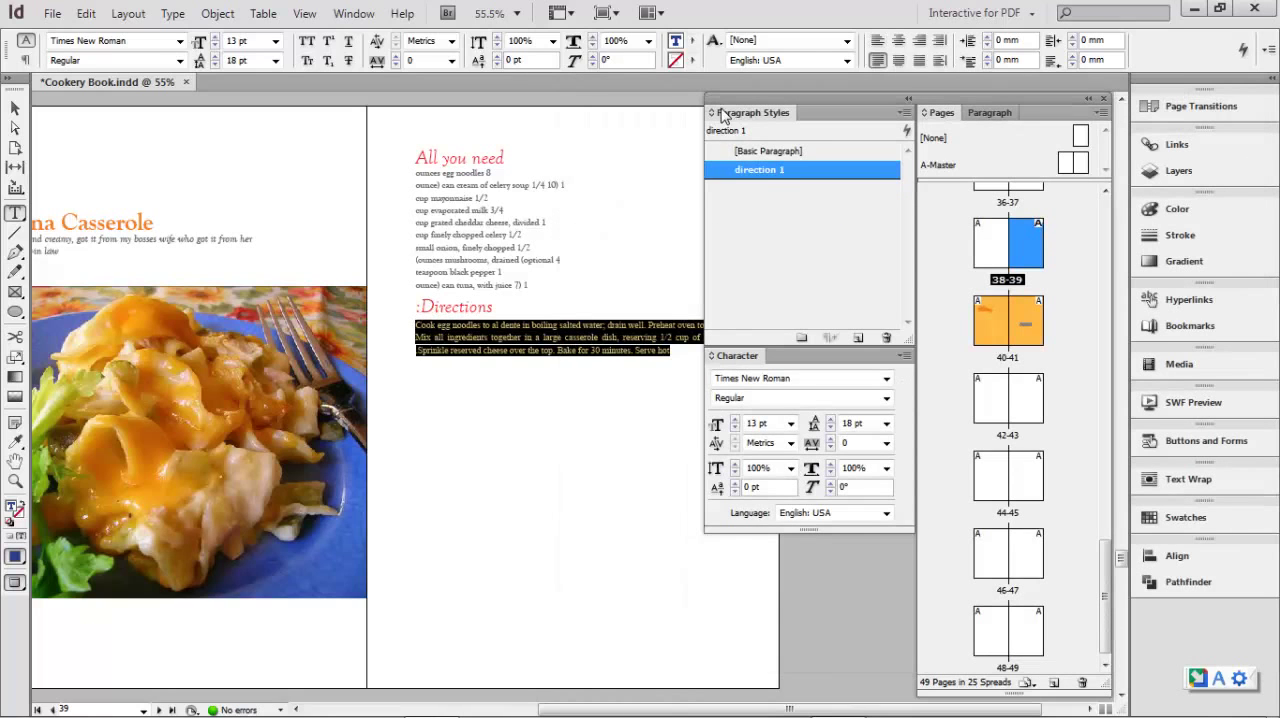
left_click_drag(736, 103, 846, 141)
left_click(682, 324)
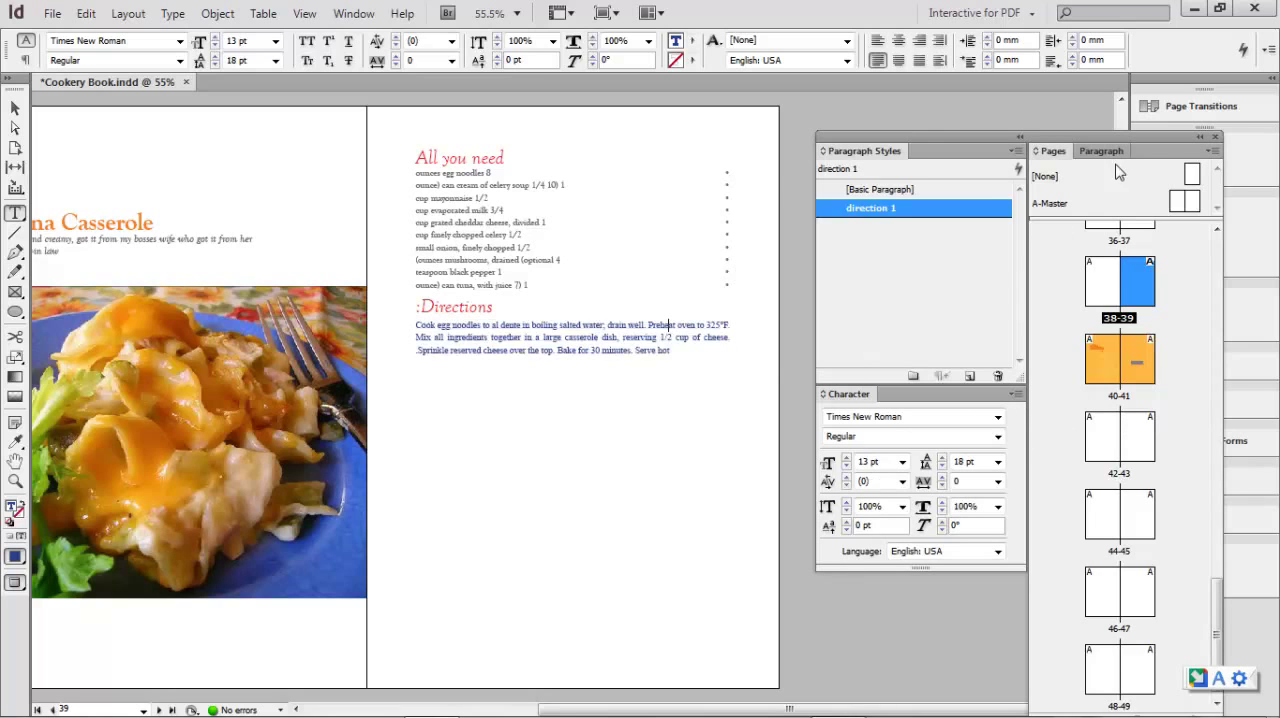
- Check the alignment of the directions text on pages 43, 45, 47, 49, 21 and 9
left_click_drag(1108, 142, 985, 72)
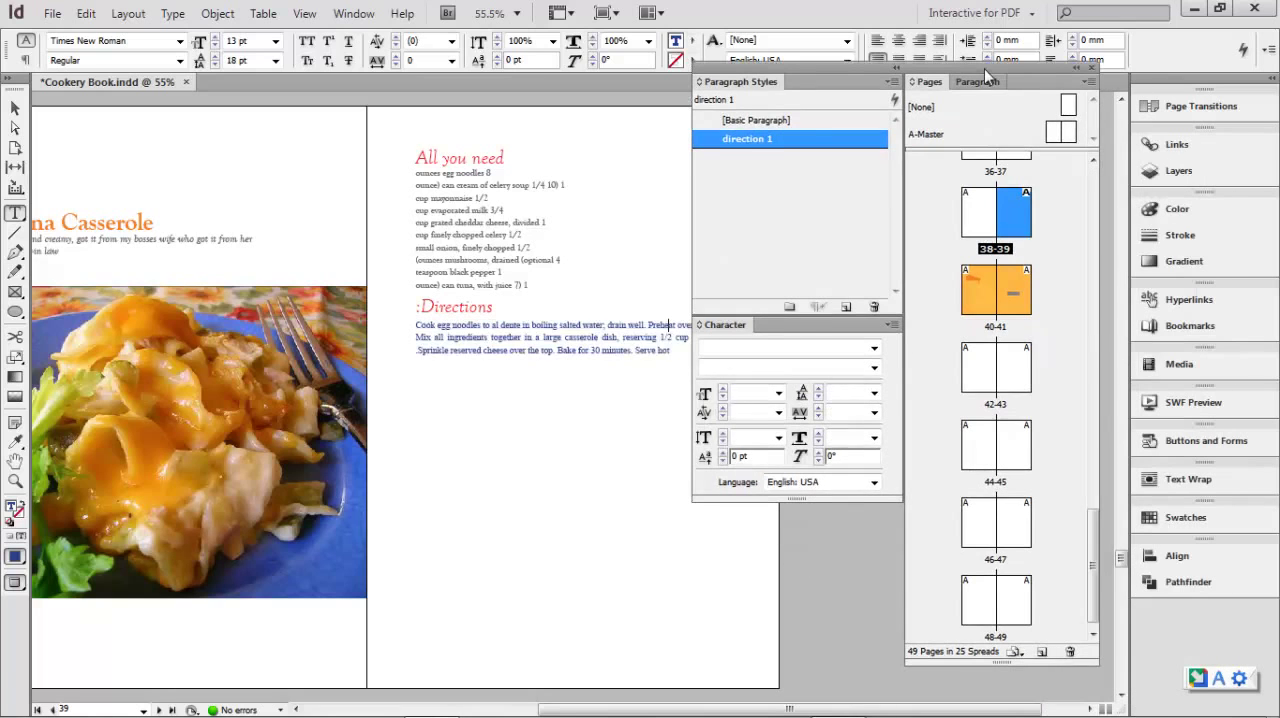
double_click(1007, 377)
left_click_drag(752, 71, 898, 40)
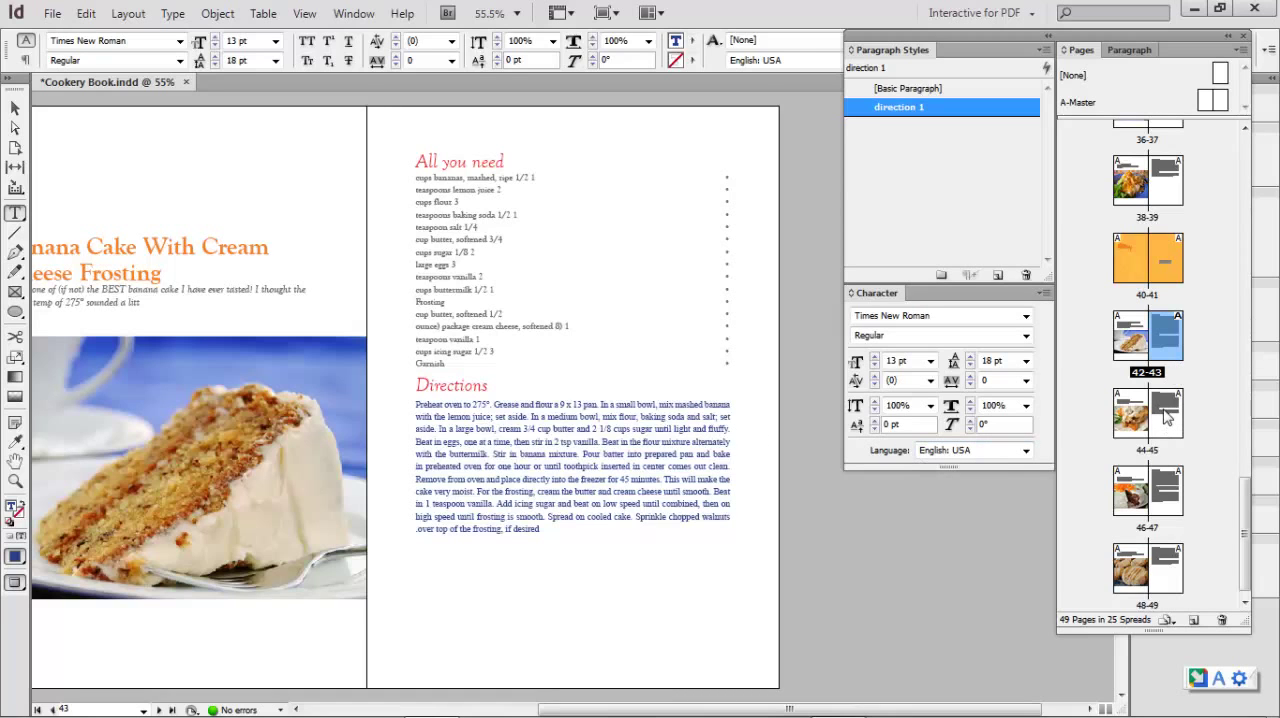
double_click(1167, 418)
left_click(1168, 489)
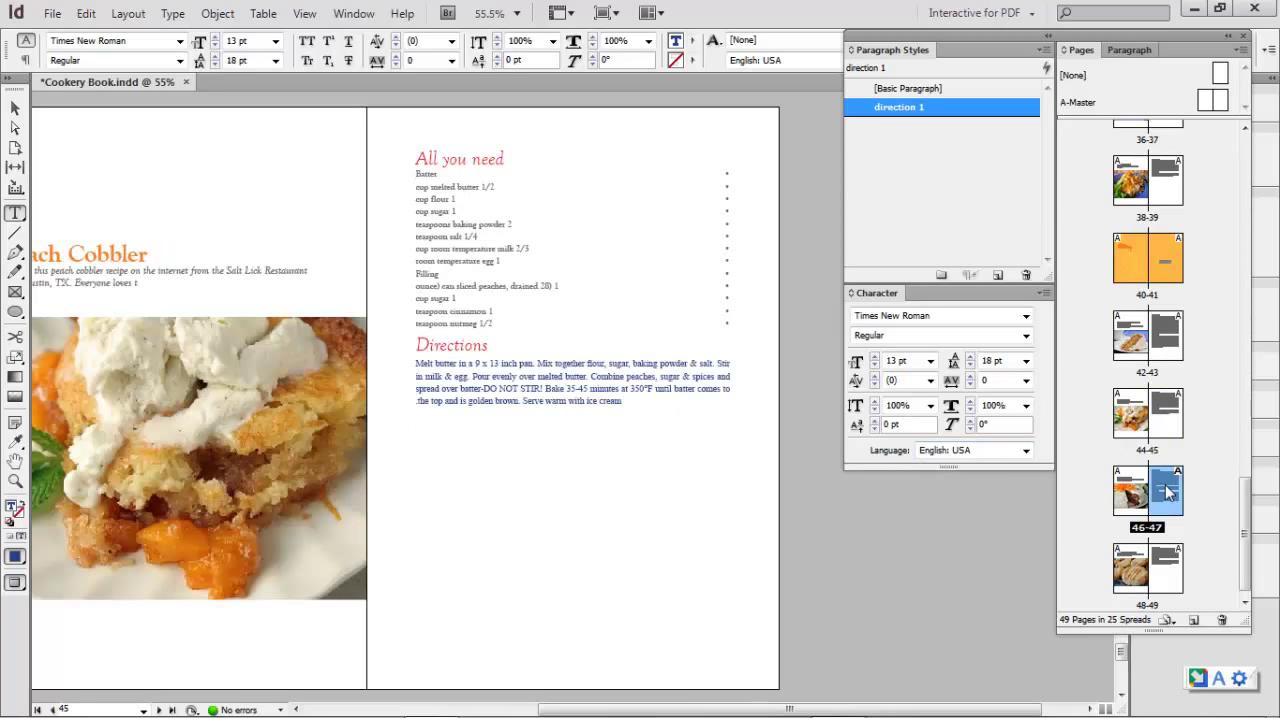
double_click(1168, 489)
double_click(1168, 578)
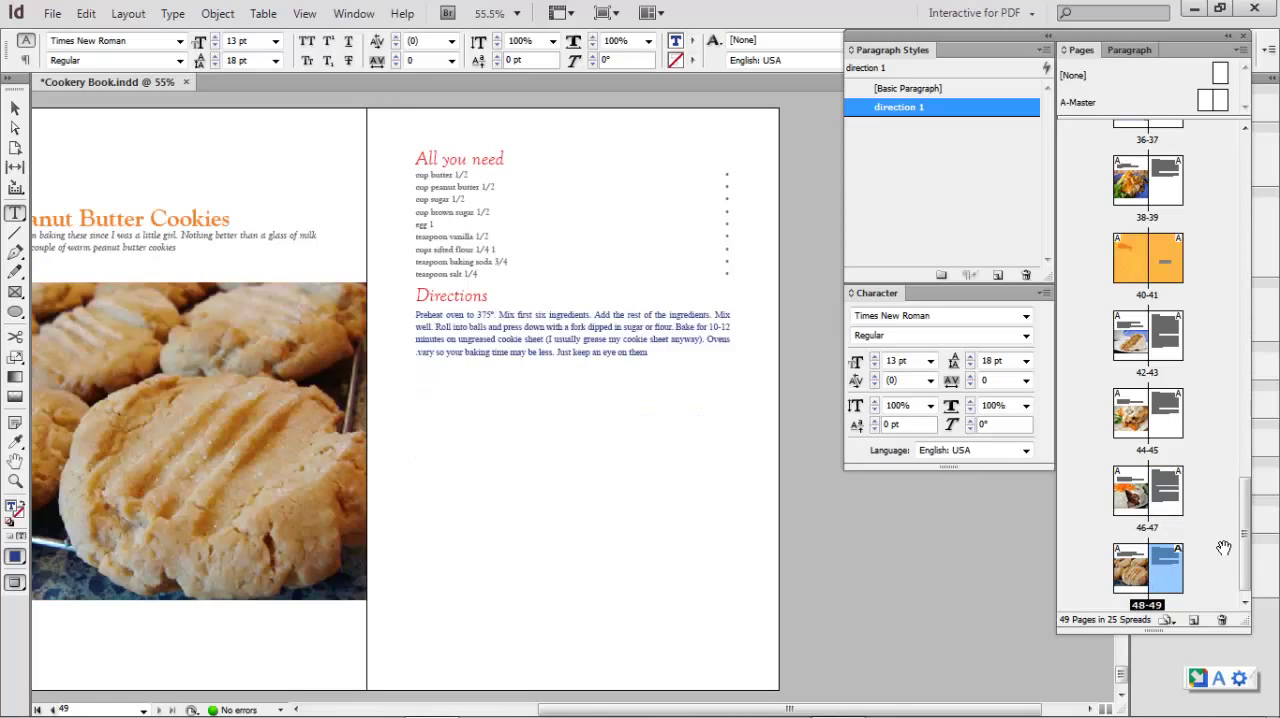
left_click_drag(1244, 540, 1244, 357)
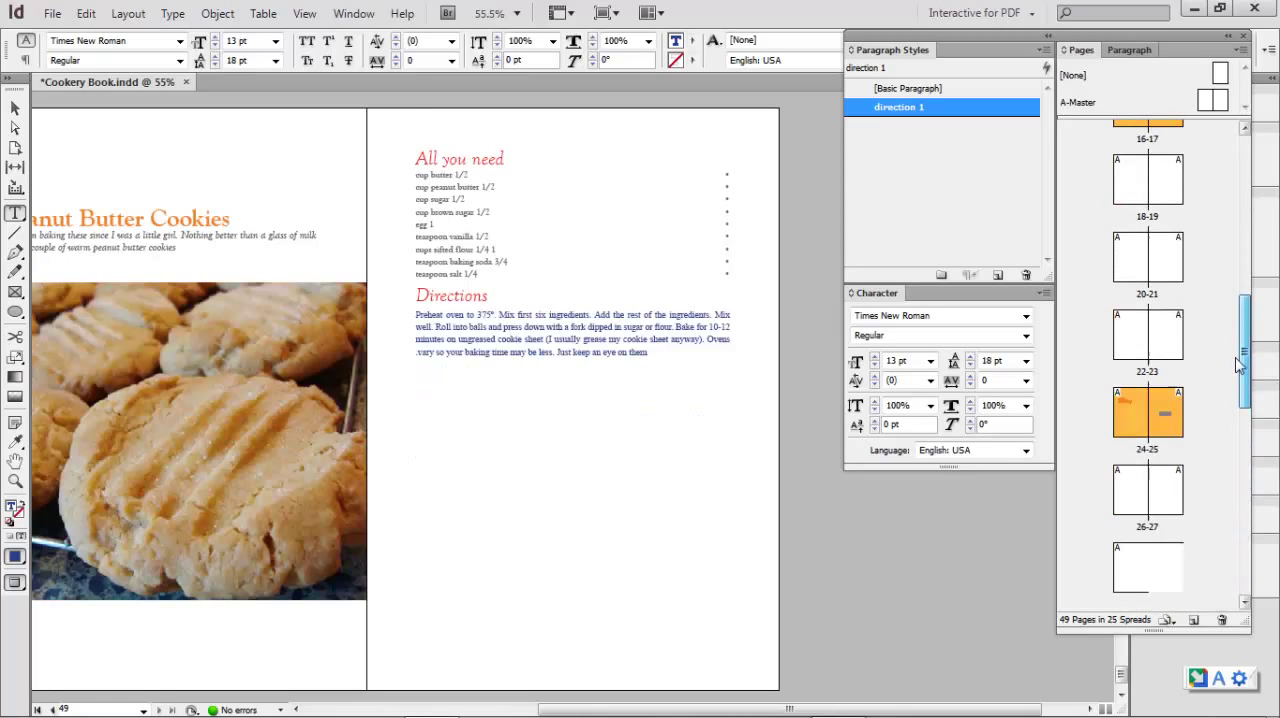
double_click(1162, 259)
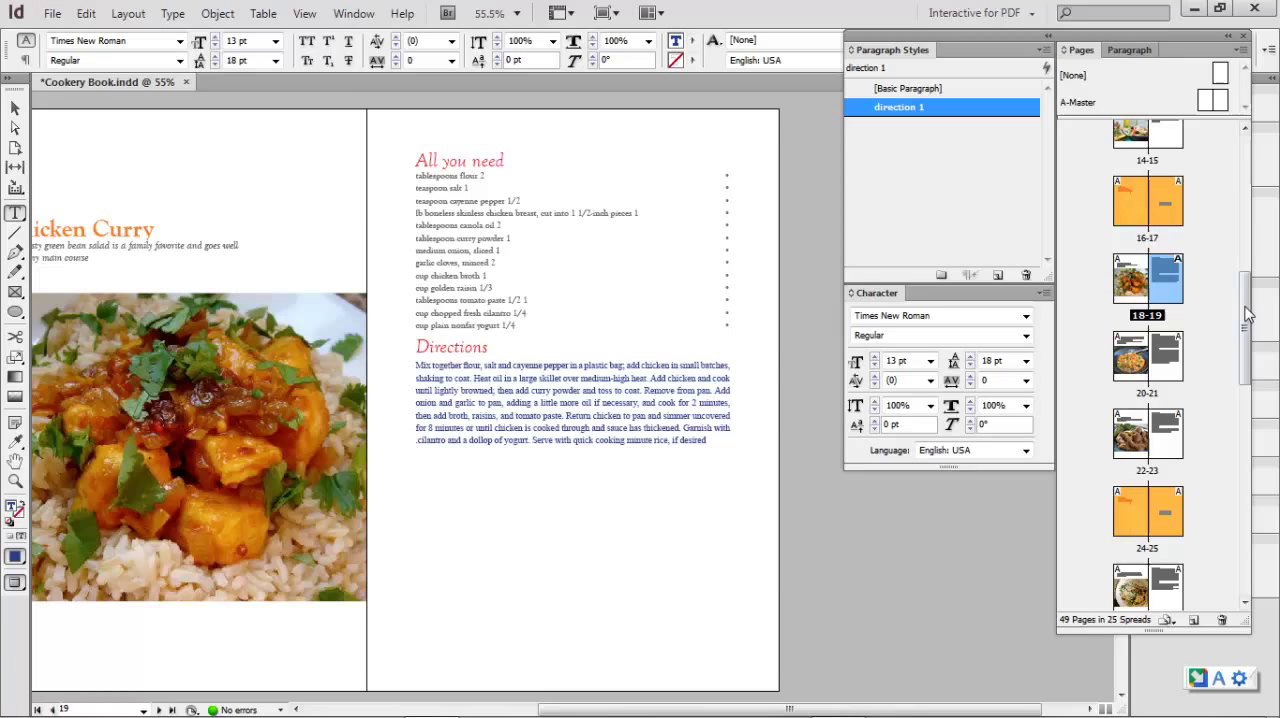
left_click_drag(1244, 300, 1246, 205)
double_click(1168, 318)
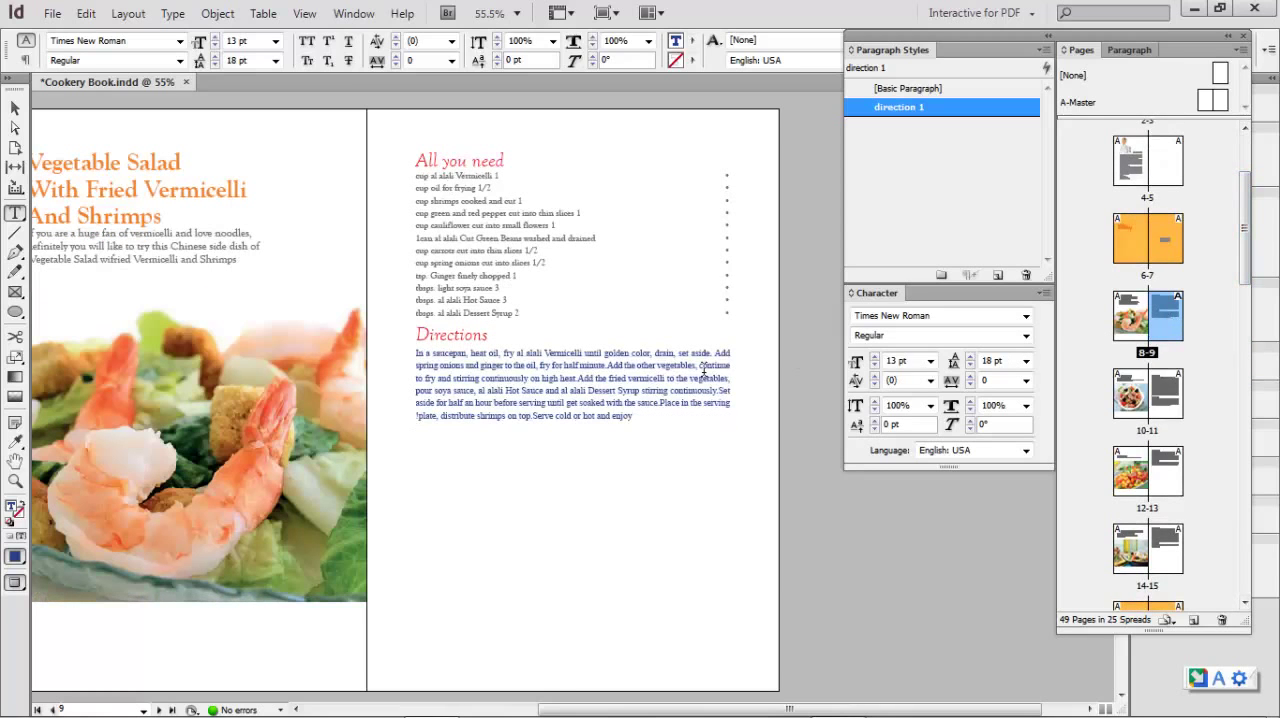